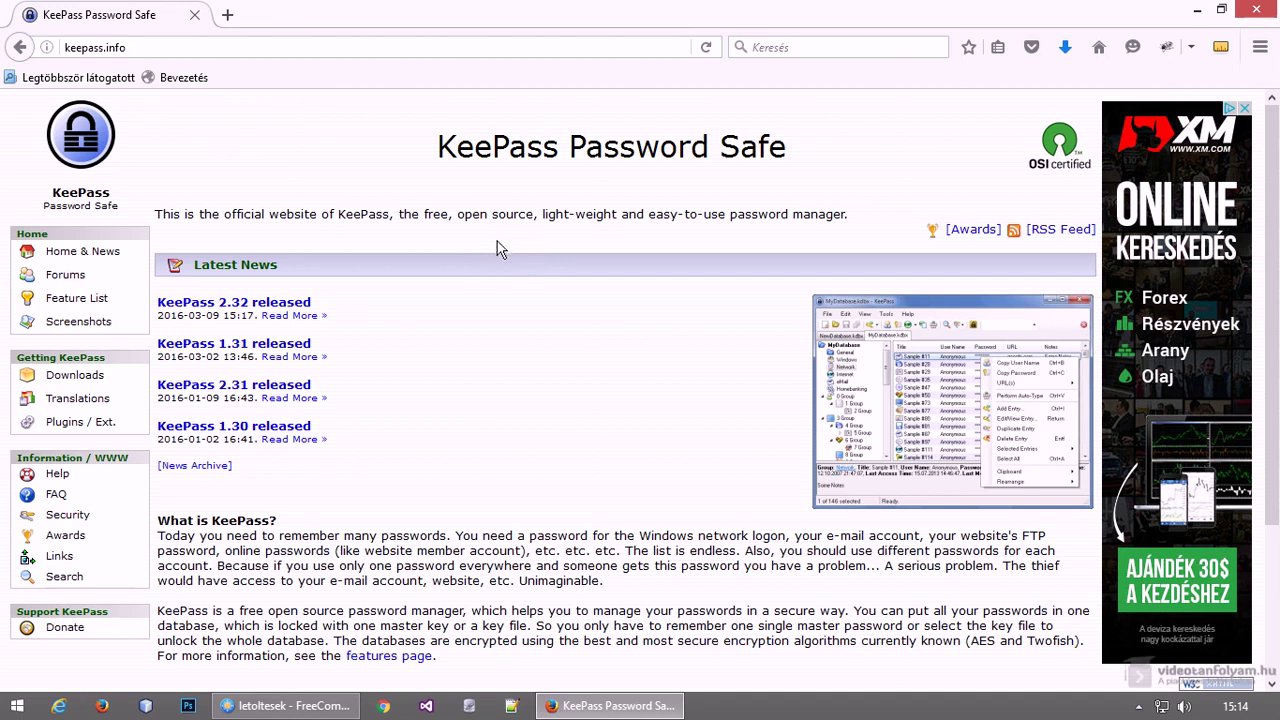
Open the KeePass downloads page in Firefox
left_click(140, 47)
left_click(424, 358)
left_click(70, 375)
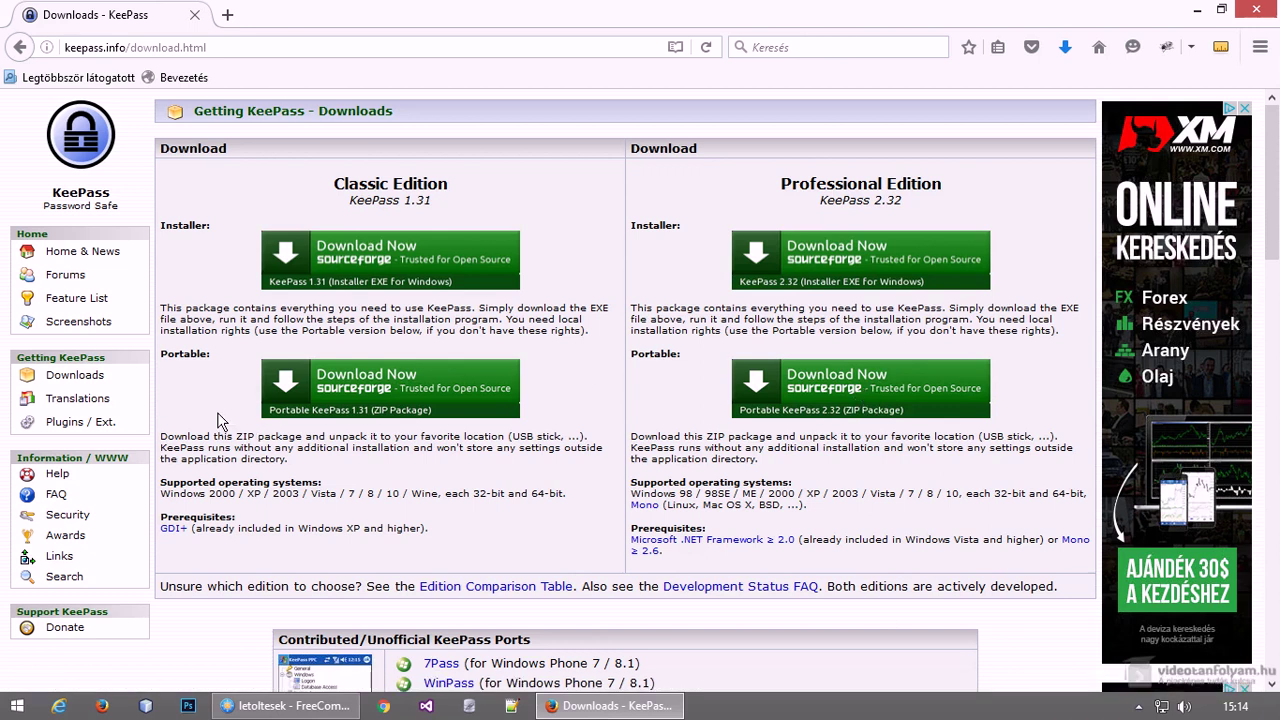
Go to the Translations page, scroll to the Hungarian 2.31 translation, then switch to FreeCommander
left_click(100, 400)
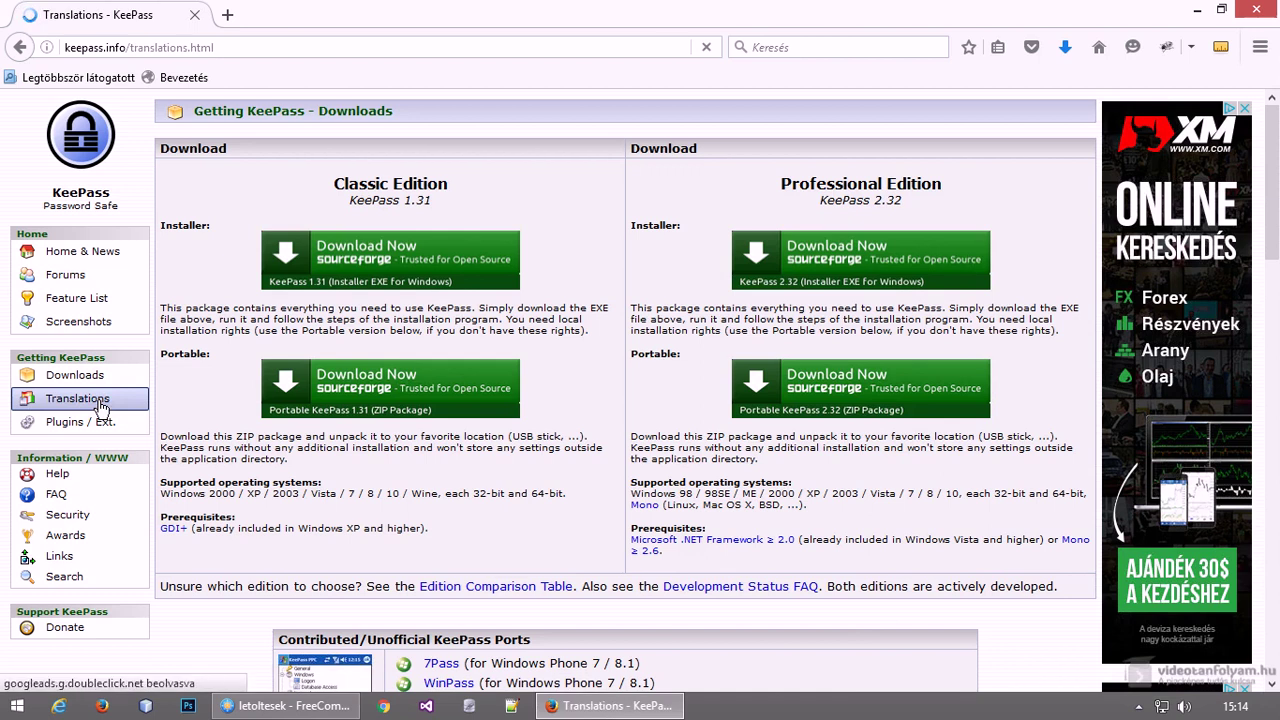
scroll(457, 417, "down", 5)
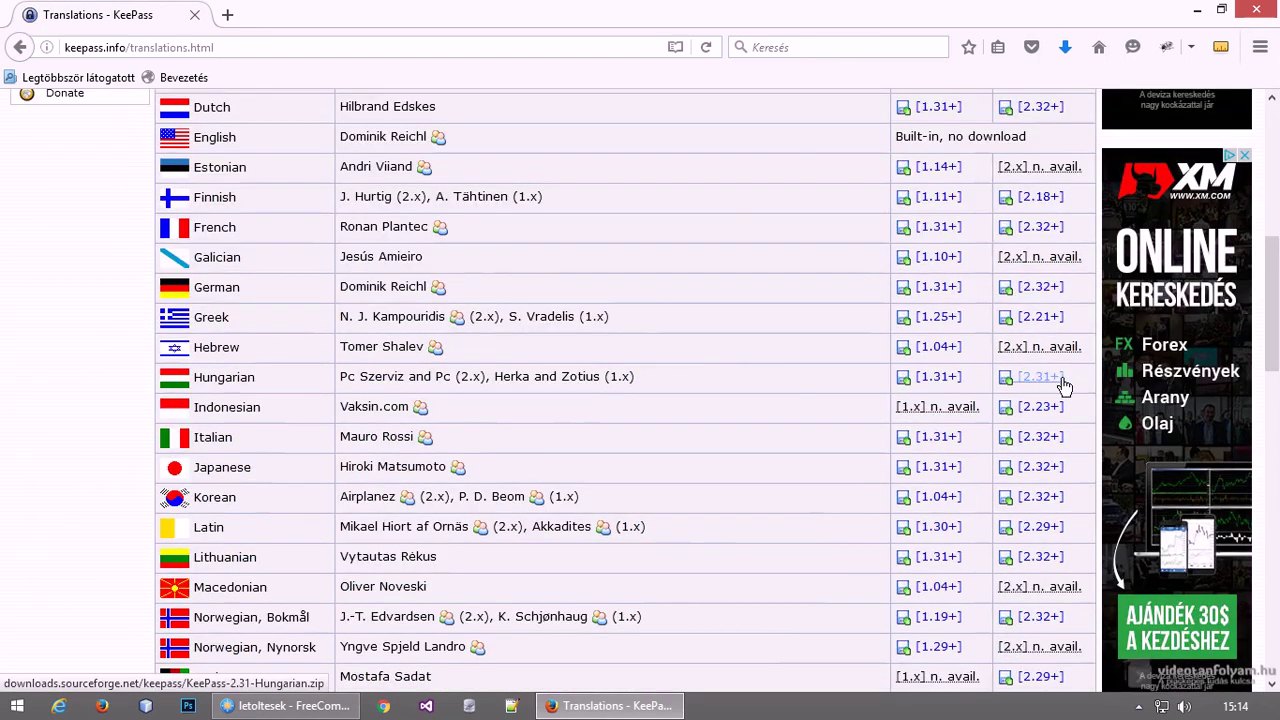
left_click(288, 706)
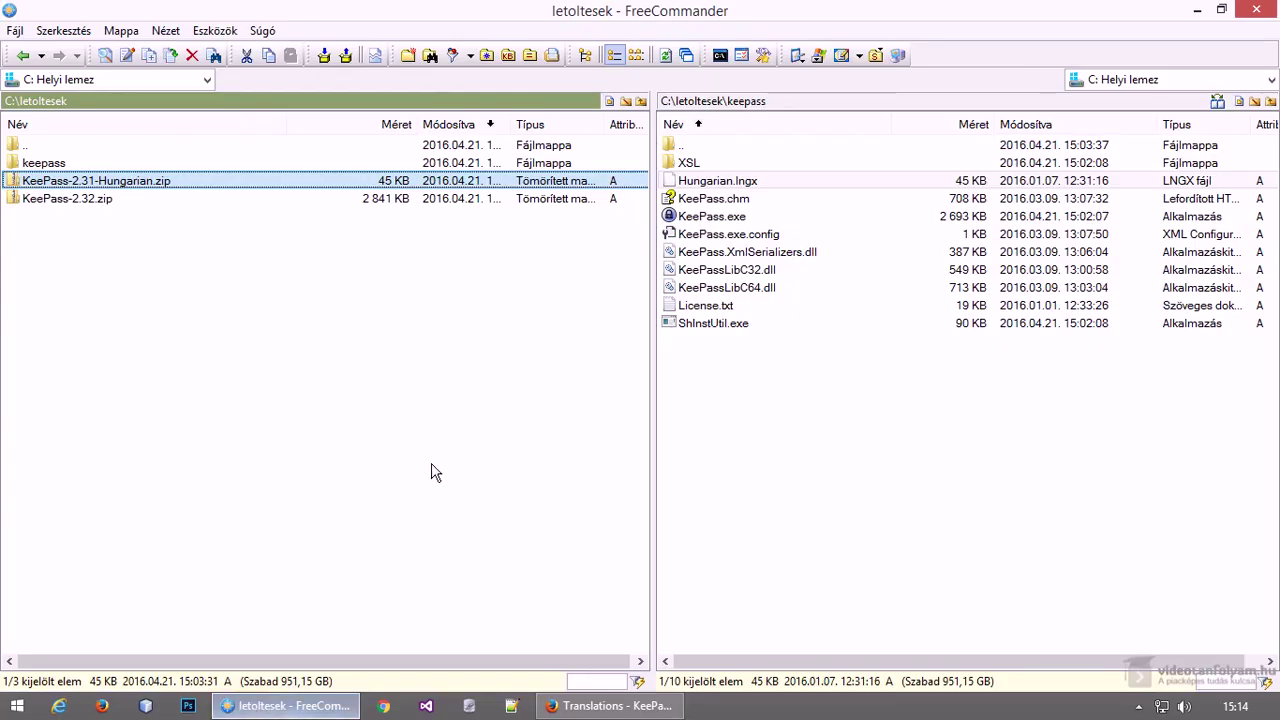
Start KeePass.exe from the C:\letoltesek\keepass folder
left_click(758, 270)
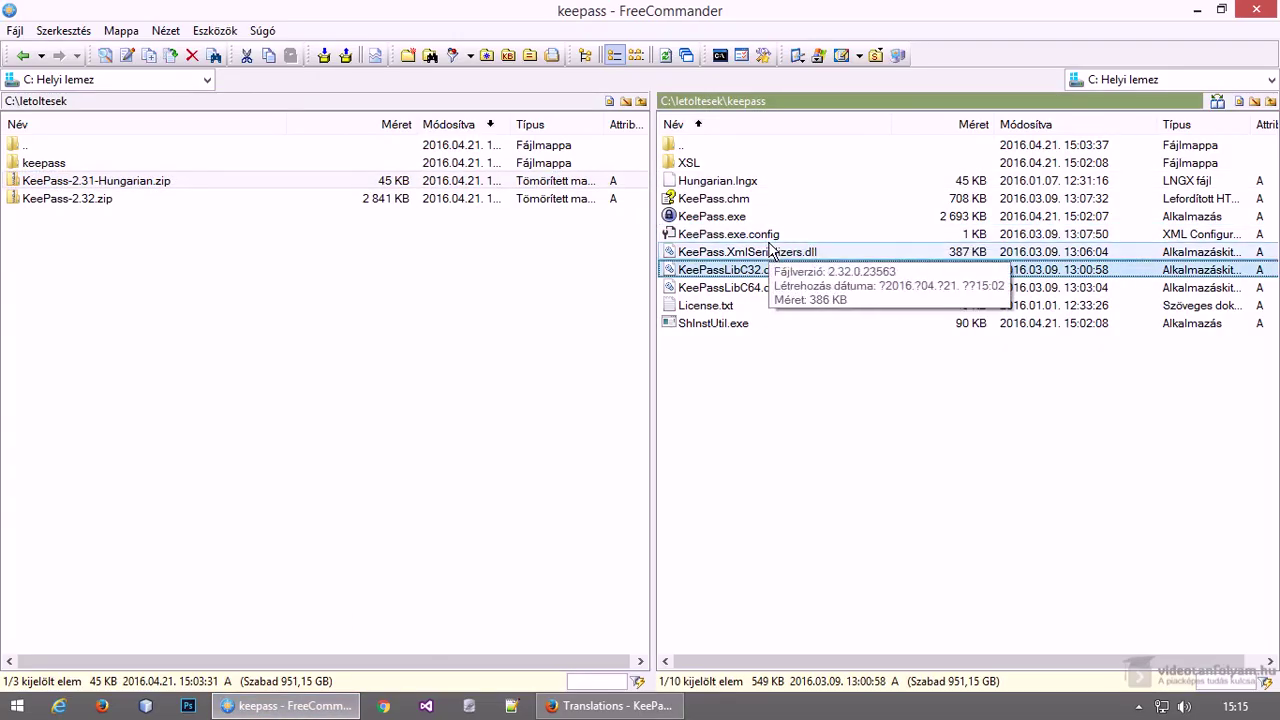
left_click(740, 216)
double_click(750, 218)
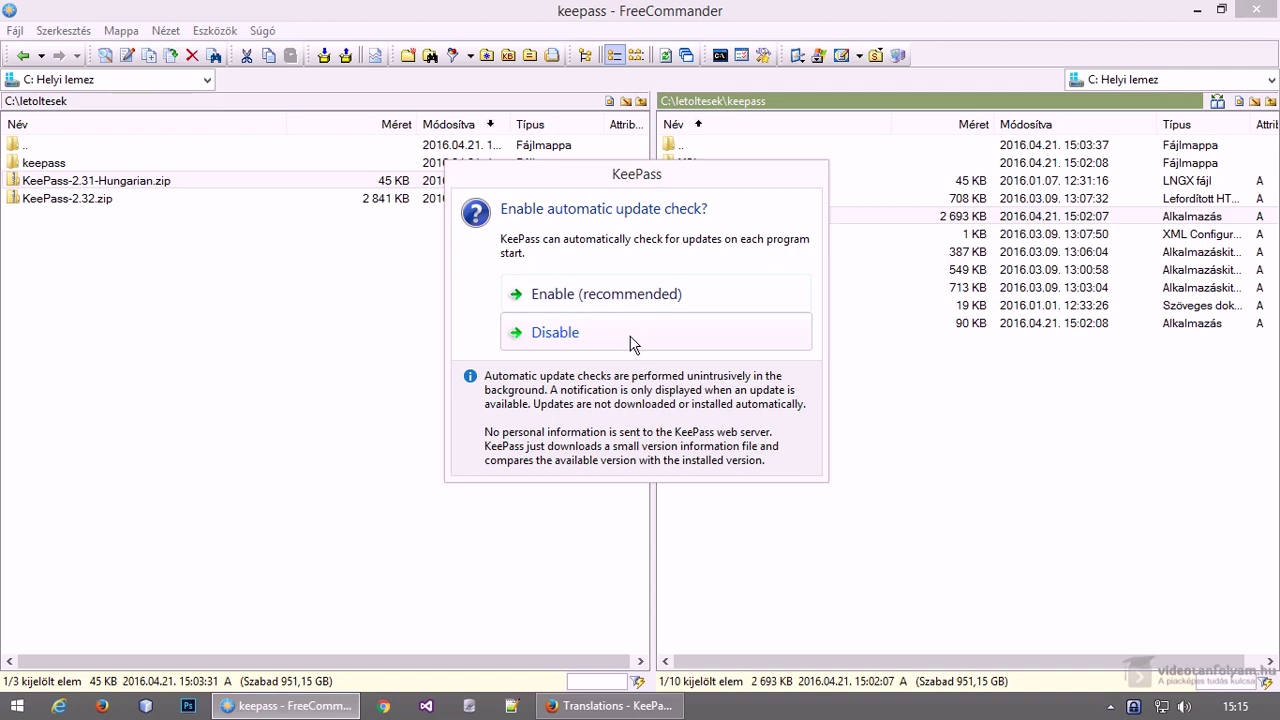
Disable automatic update checks and confirm Hungarian.lngx is in the keepass folder
left_click(630, 342)
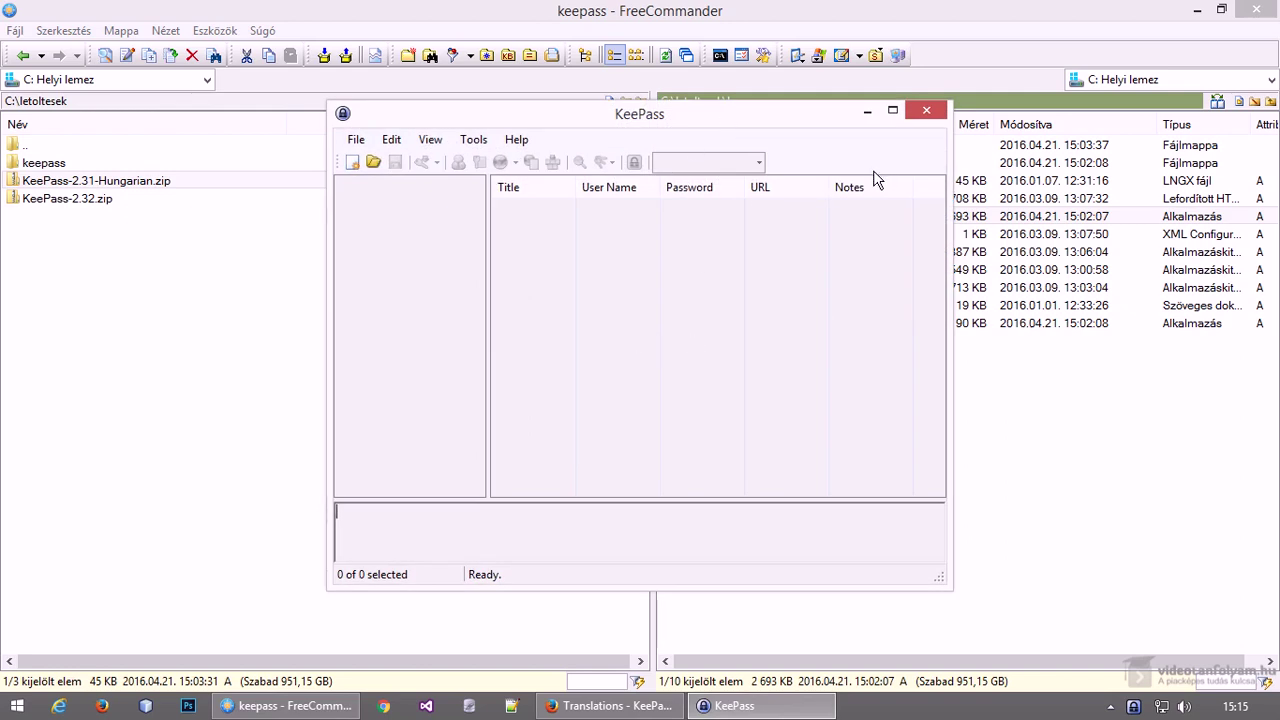
left_click_drag(775, 121, 797, 94)
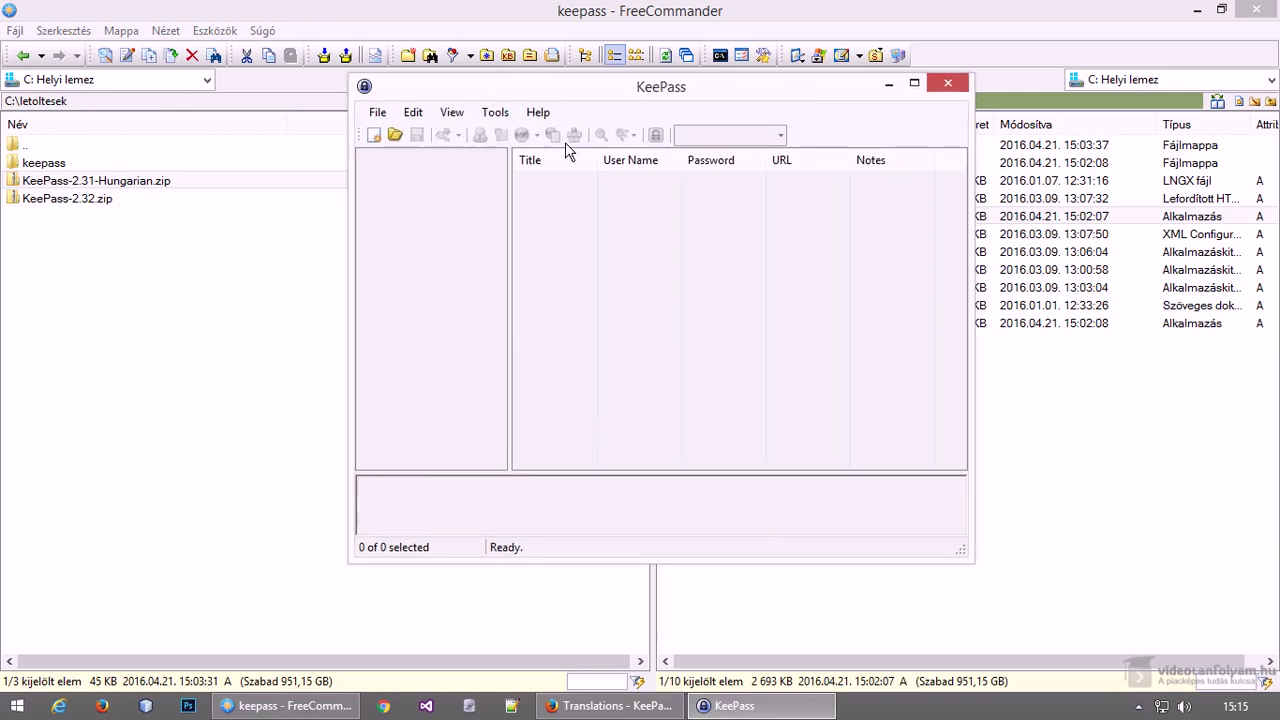
left_click(462, 117)
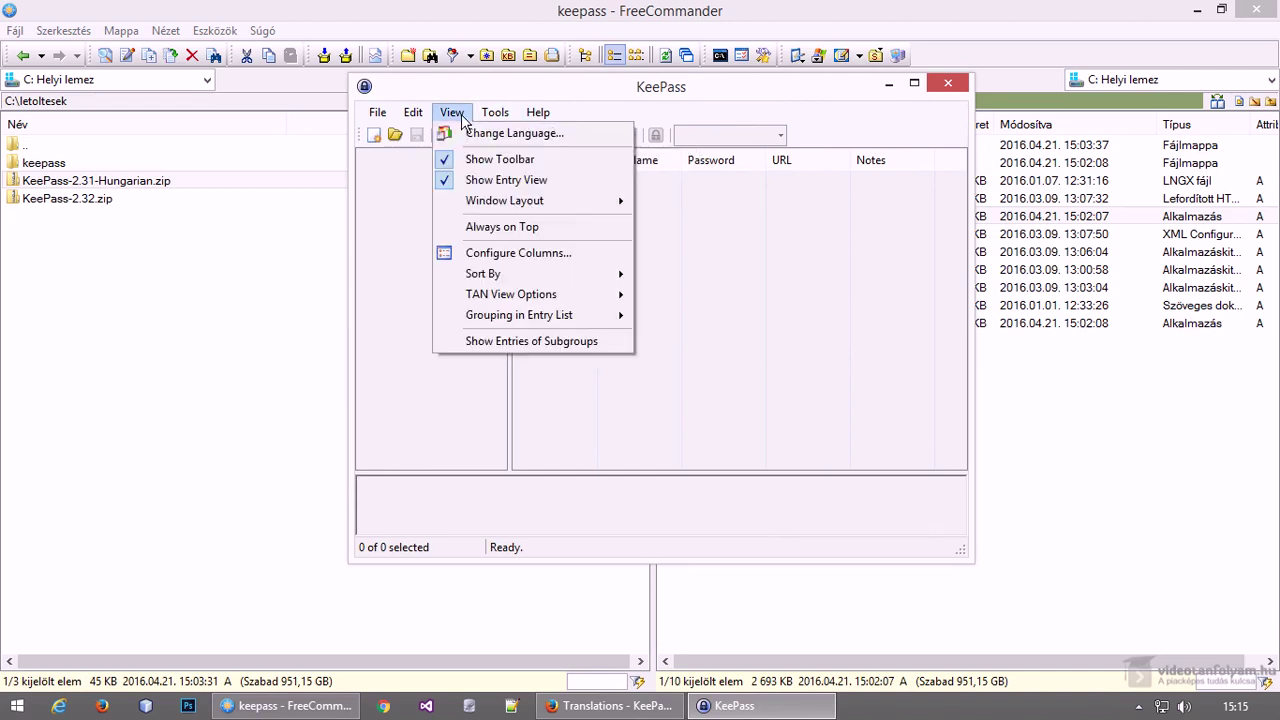
left_click(468, 133)
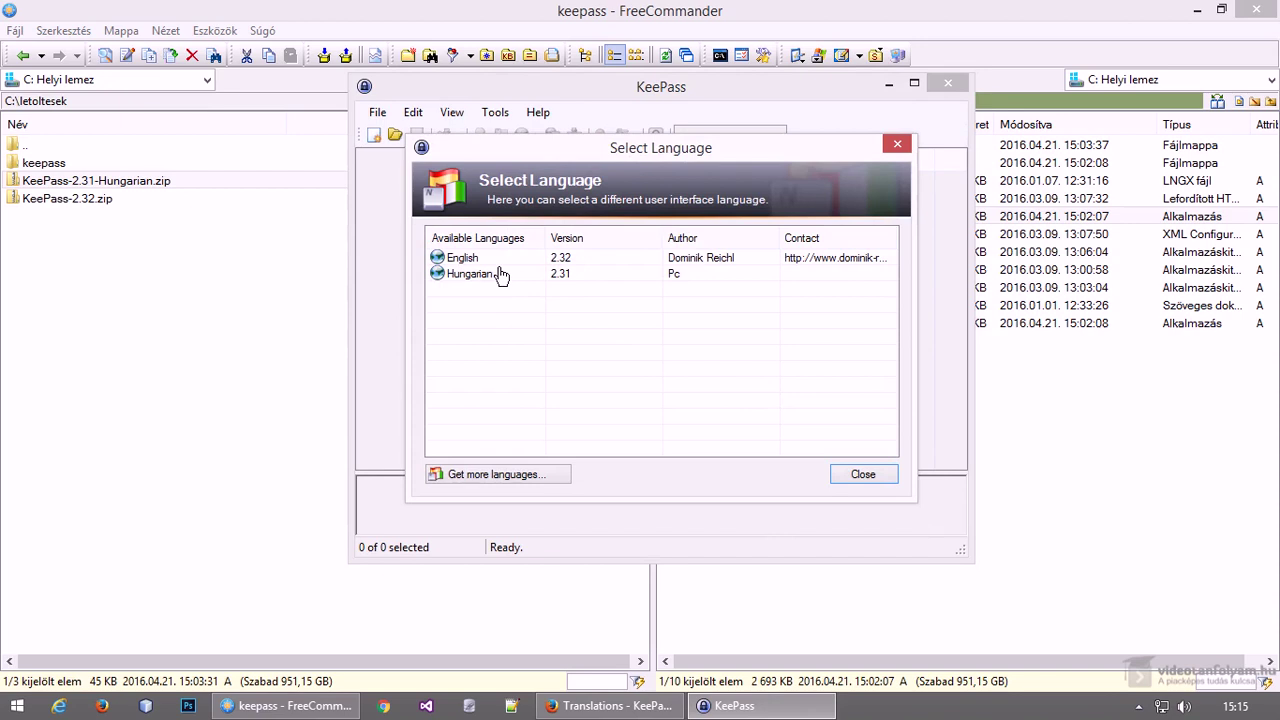
left_click(1140, 391)
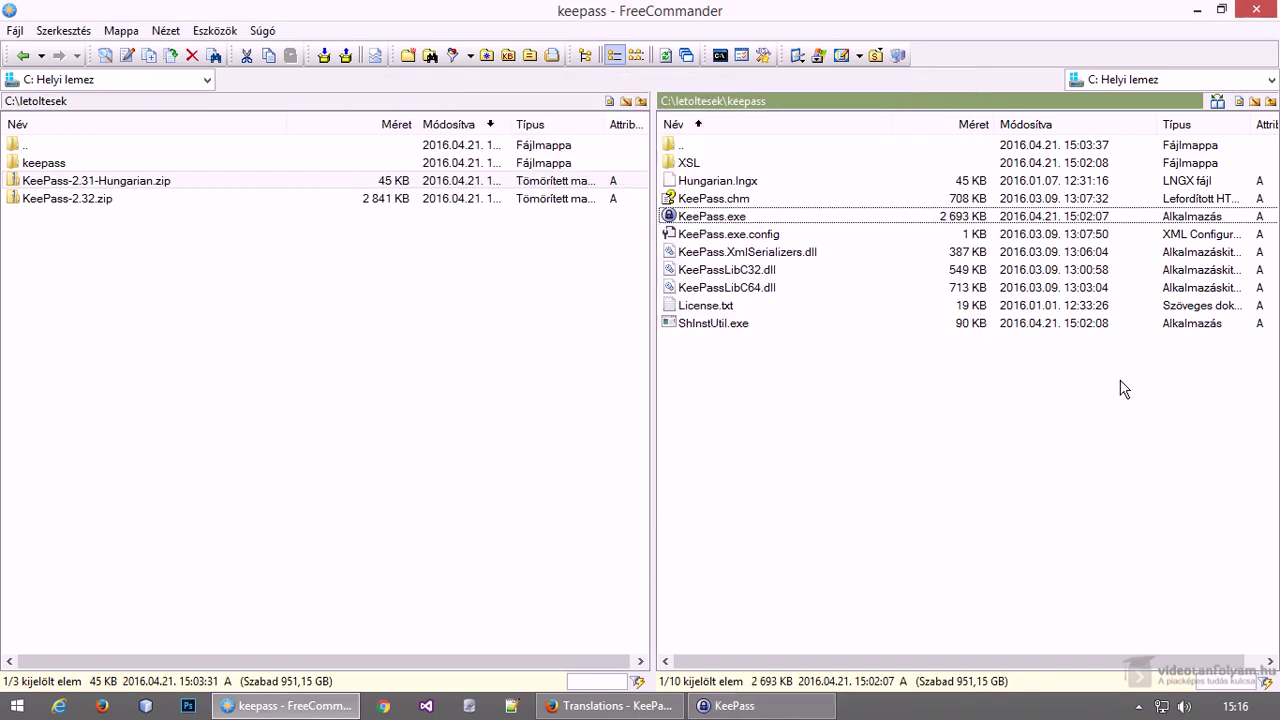
left_click(757, 182)
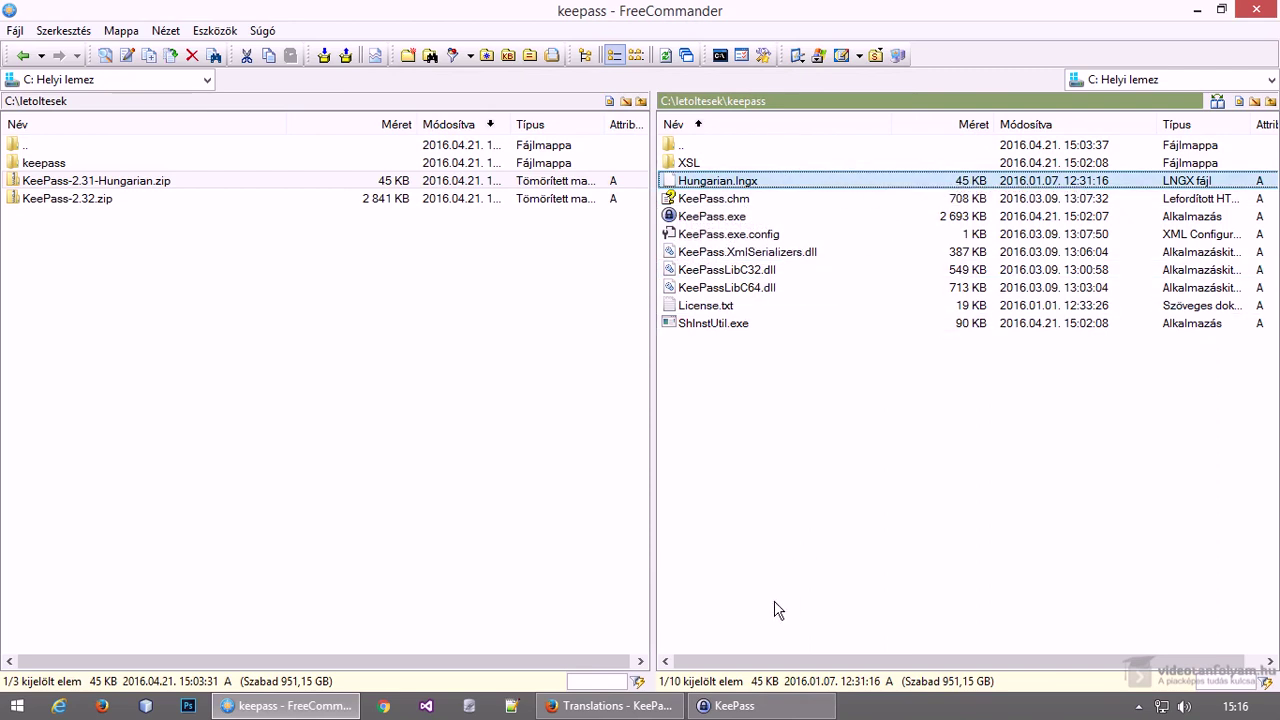
Choose Hungarian as the interface language and restart KeePass to apply it
left_click(765, 706)
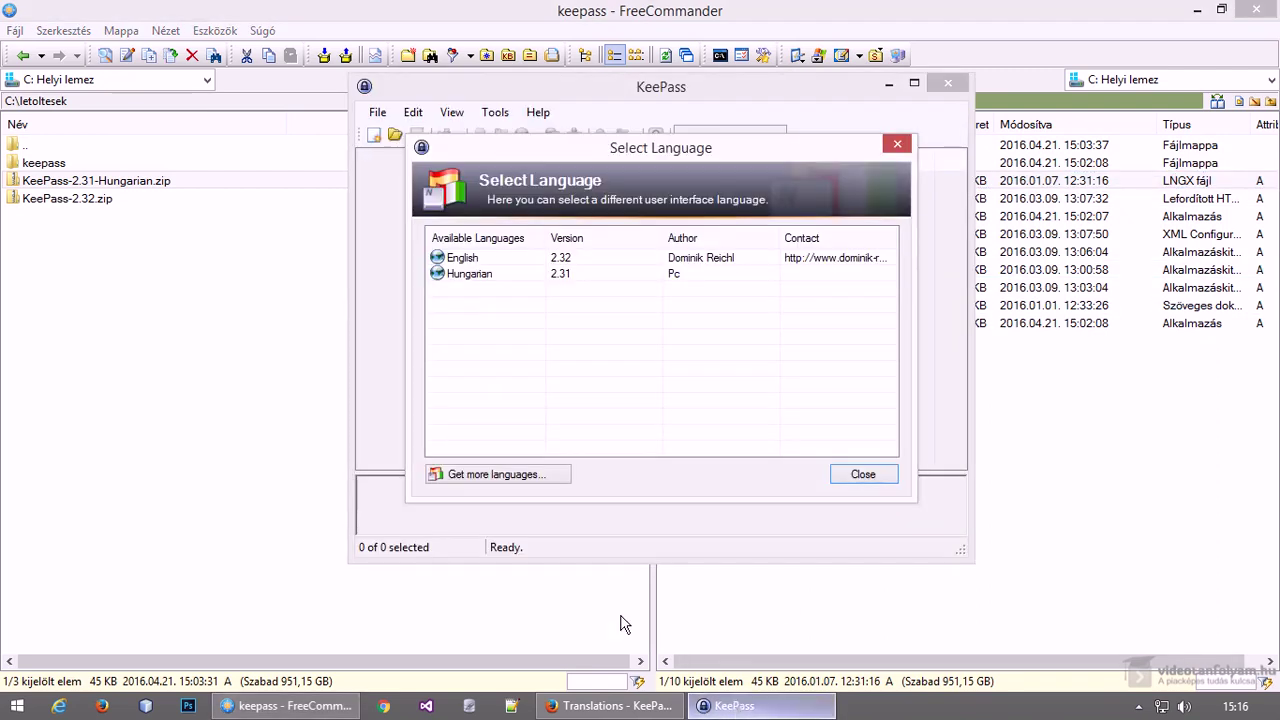
left_click(472, 278)
double_click(468, 274)
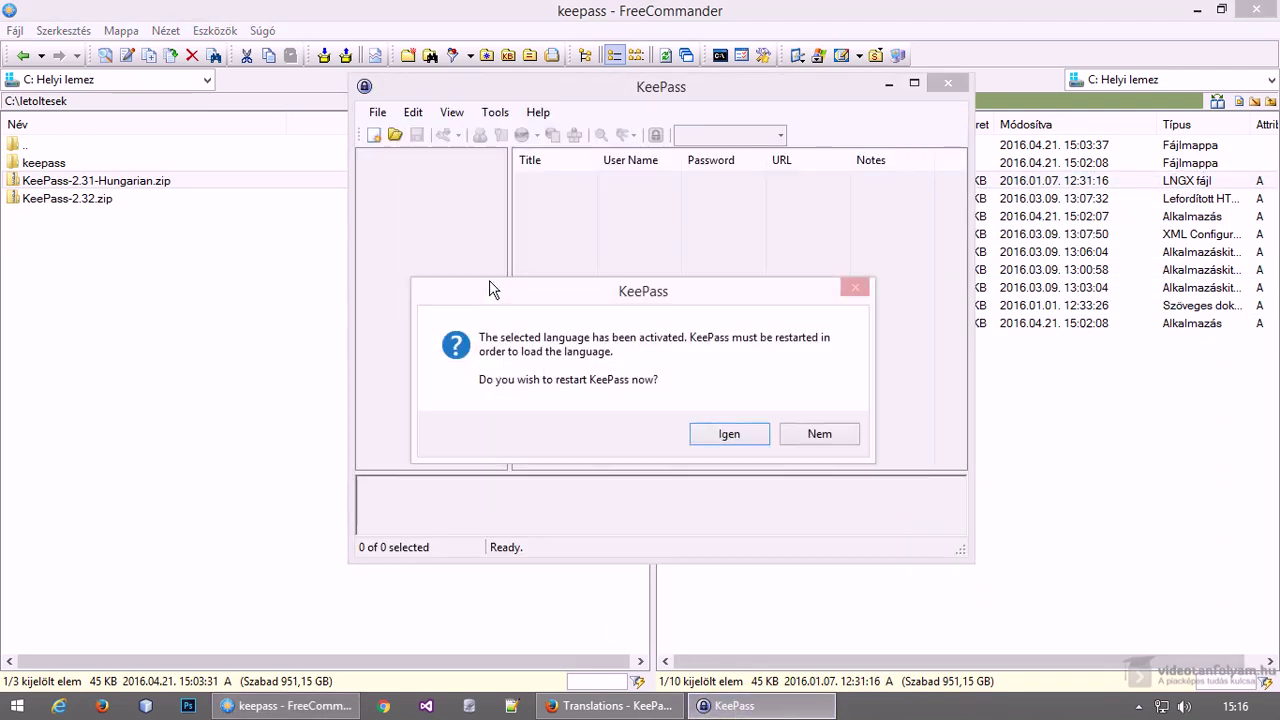
left_click(736, 435)
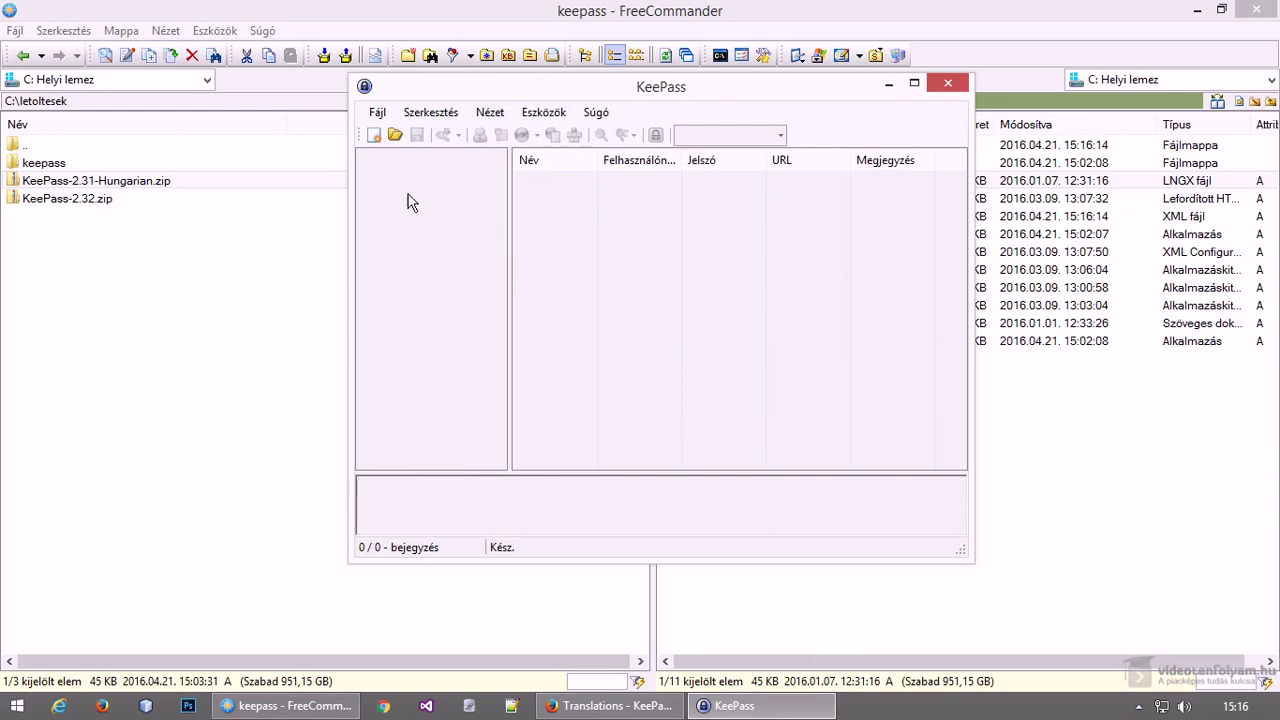
Create a new password database saved as sajat.kdbx in the keepass folder
left_click(371, 138)
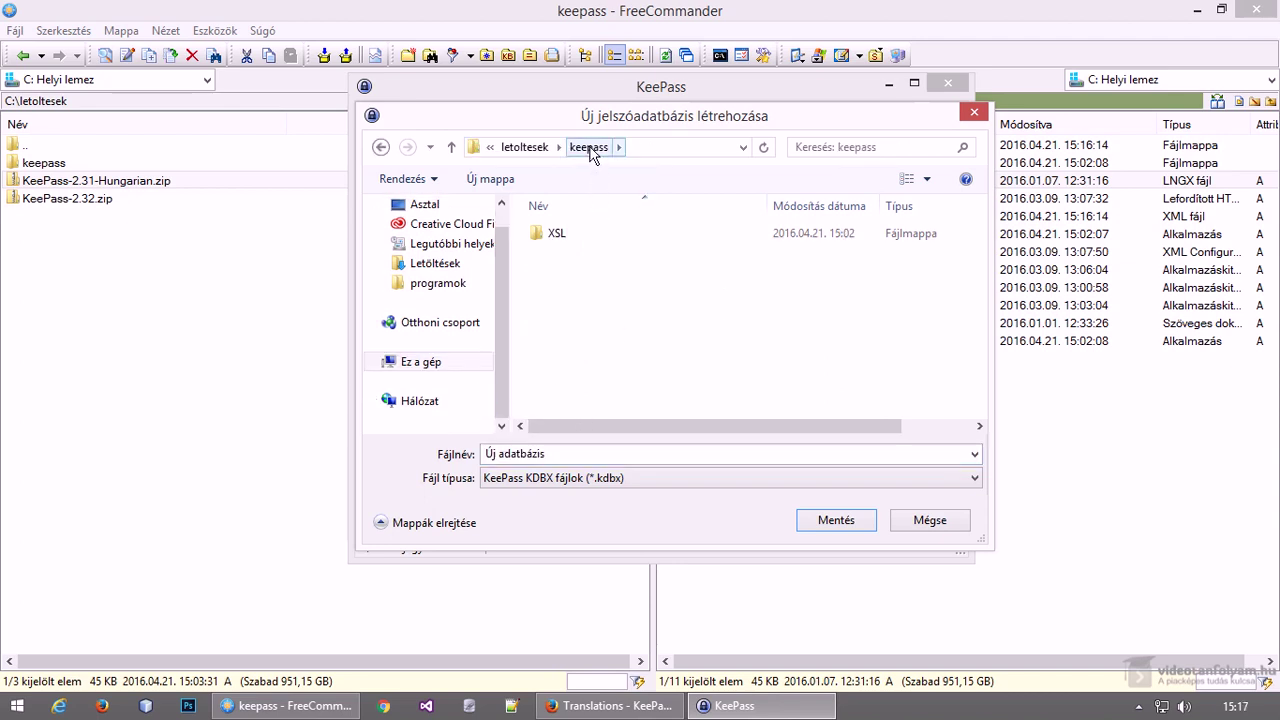
left_click(604, 453)
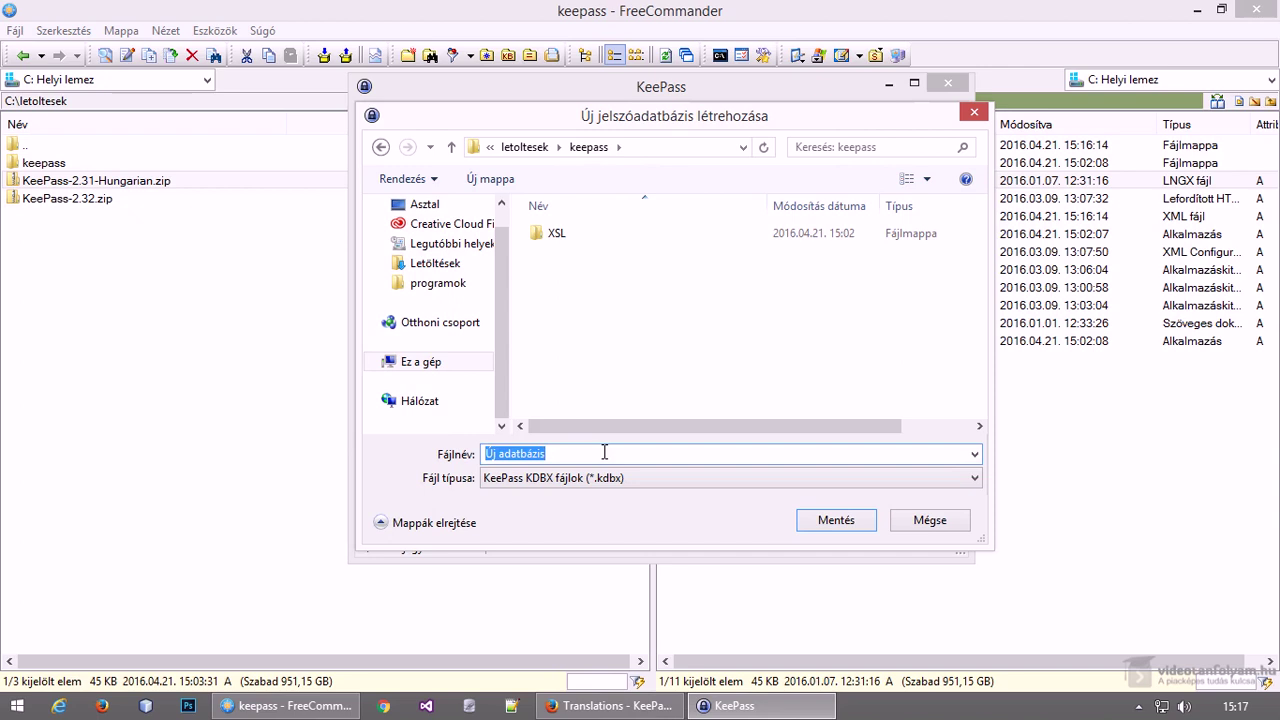
type("sajat")
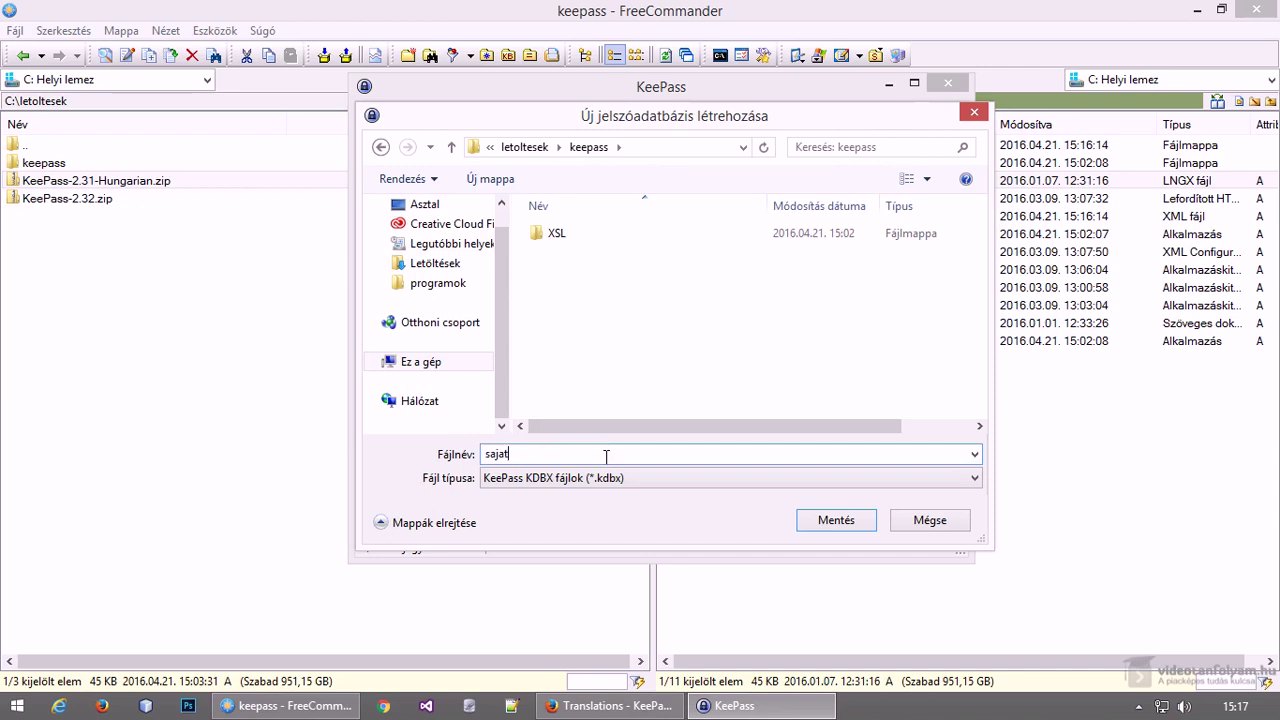
key("Return")
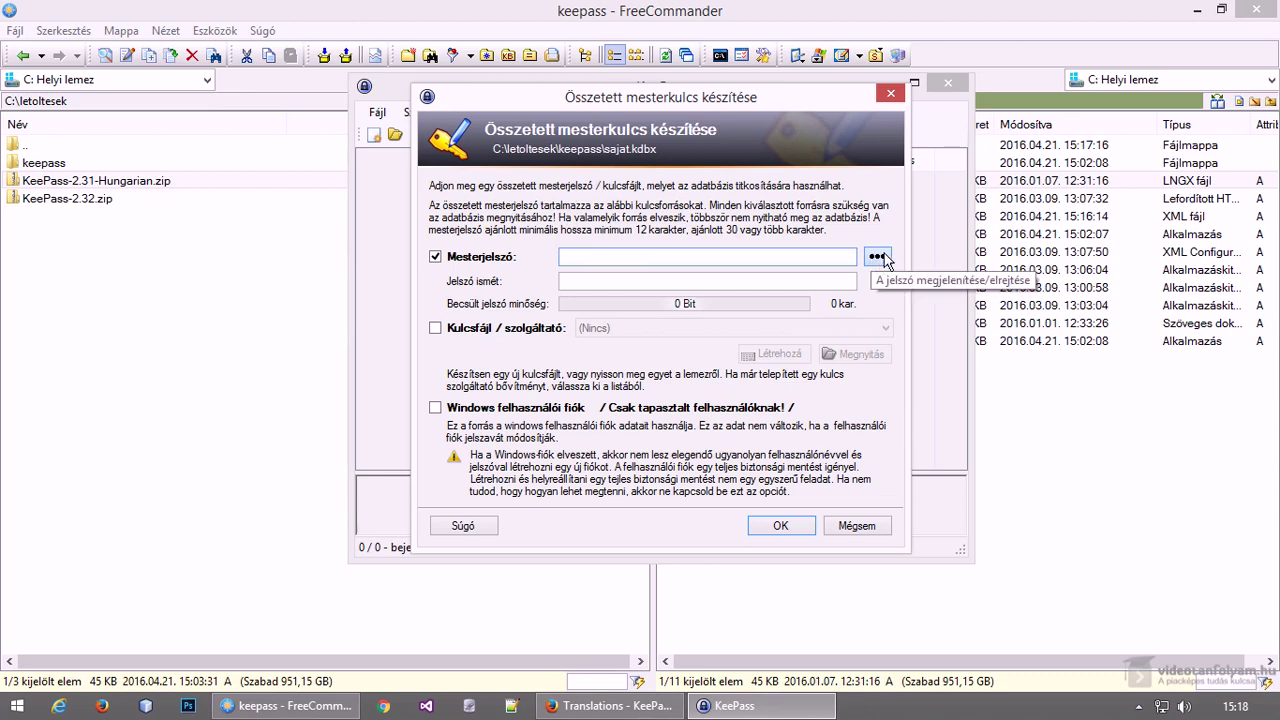
Enter an 18-character master password shown in plain text, and enable the key file option
left_click(878, 262)
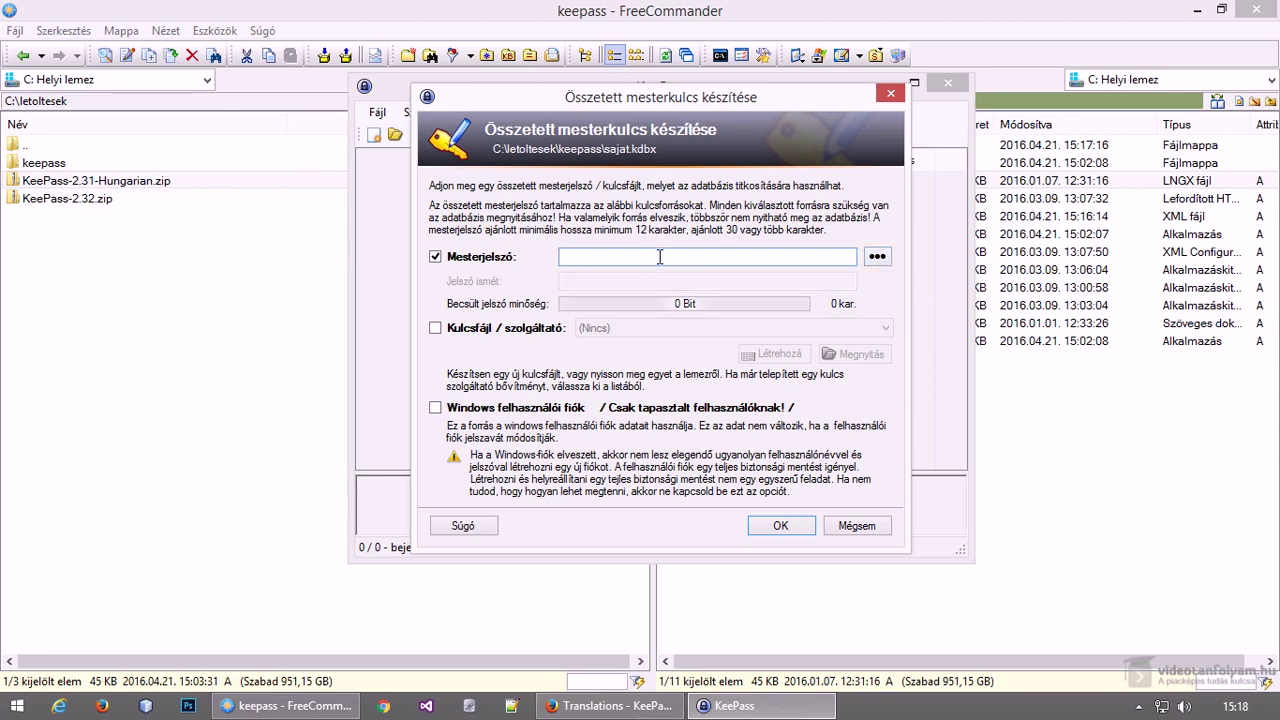
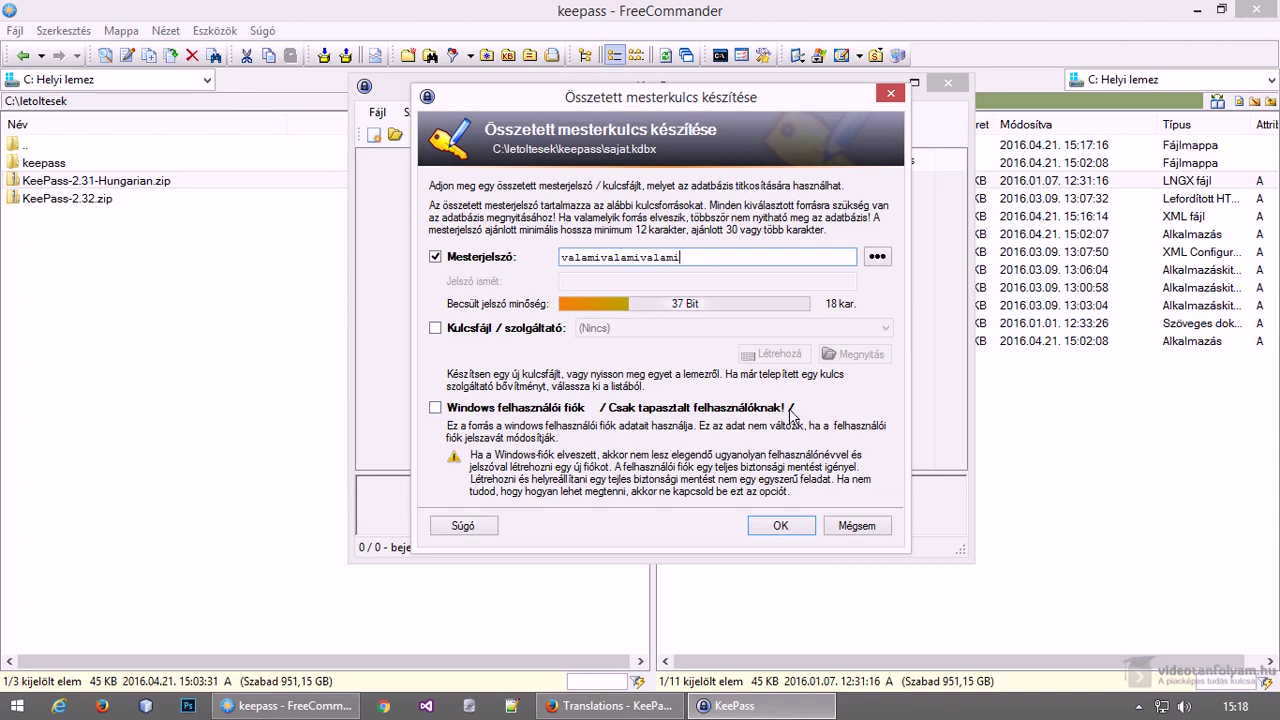
left_click(474, 333)
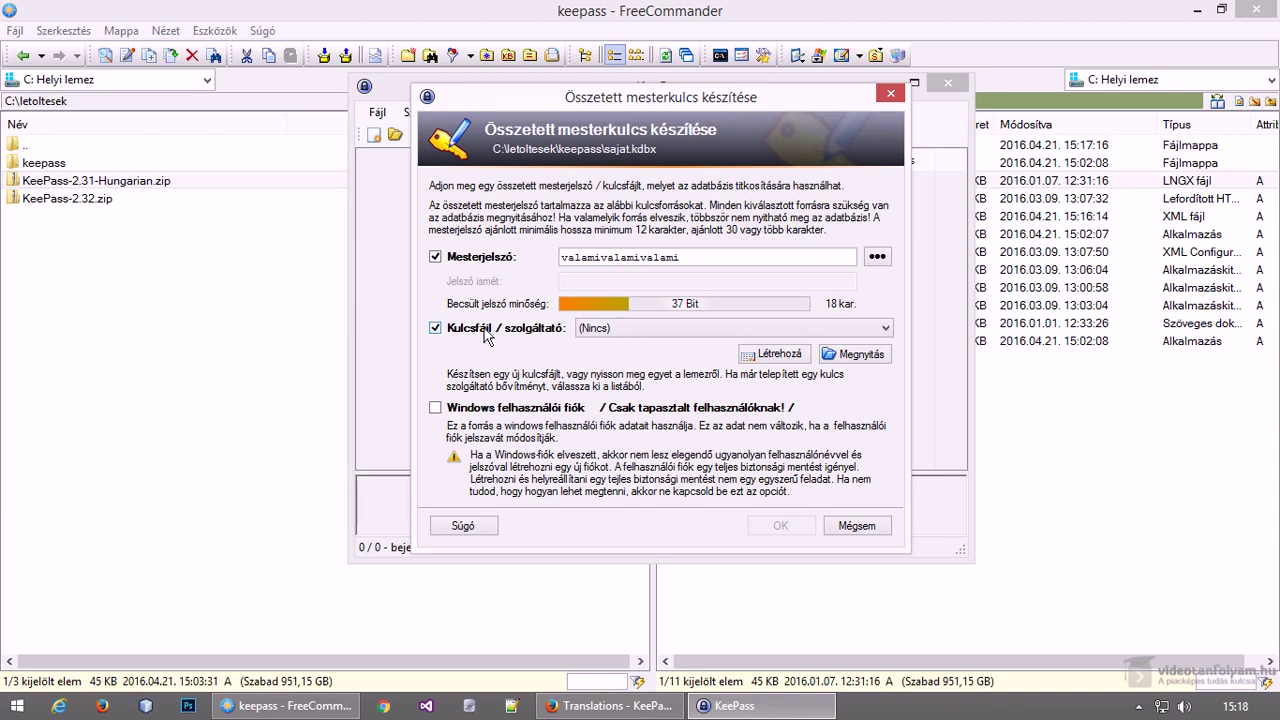
Generate the key file sajat.key from 256 bits of collected mouse entropy
left_click(760, 356)
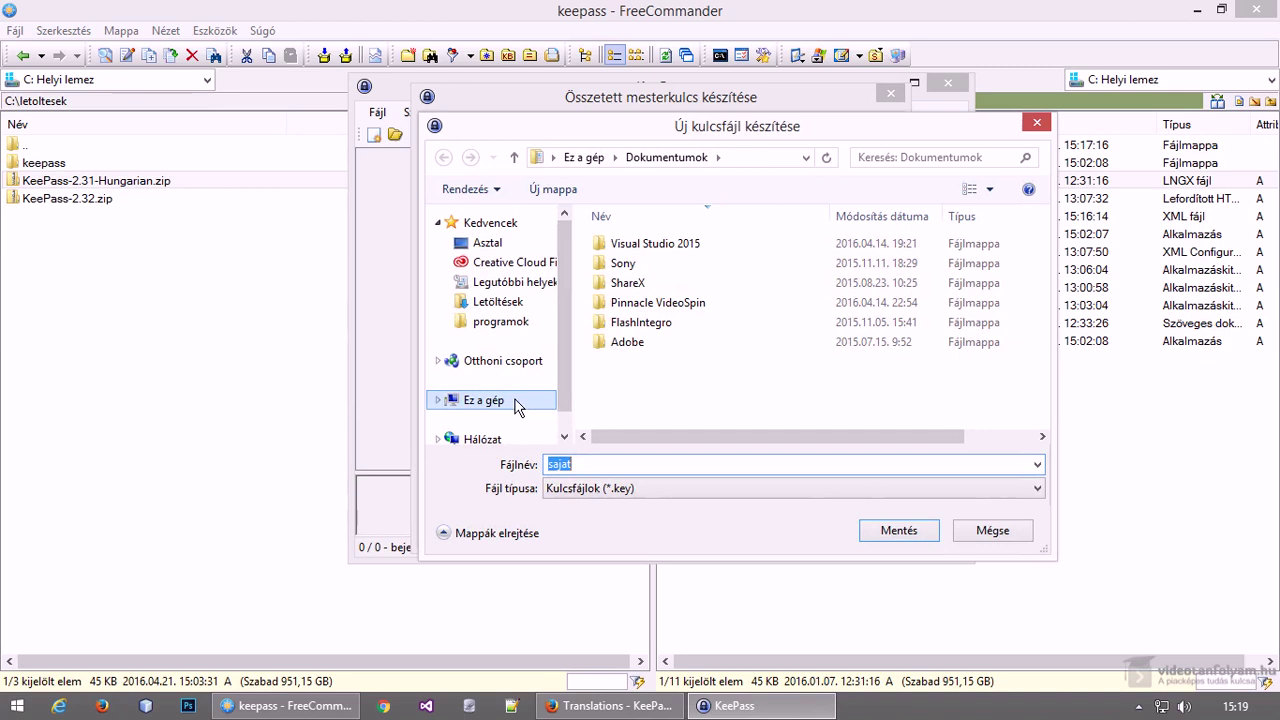
left_click(896, 533)
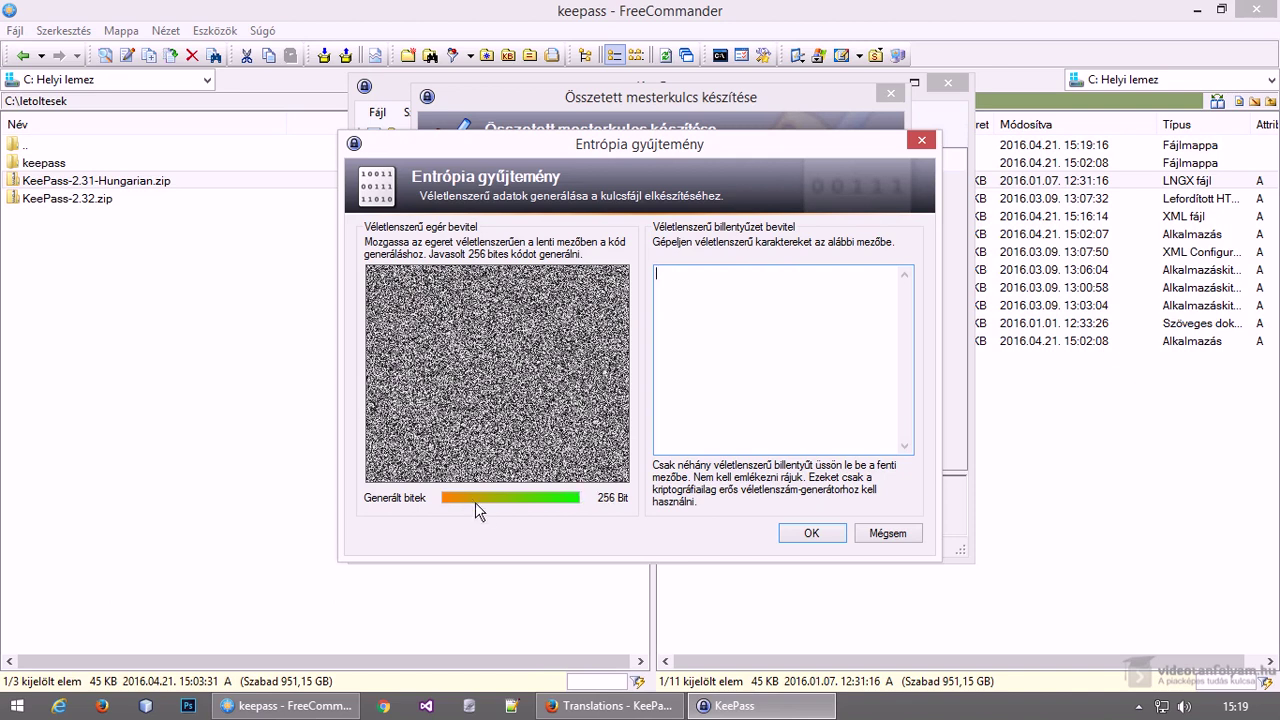
left_click(792, 533)
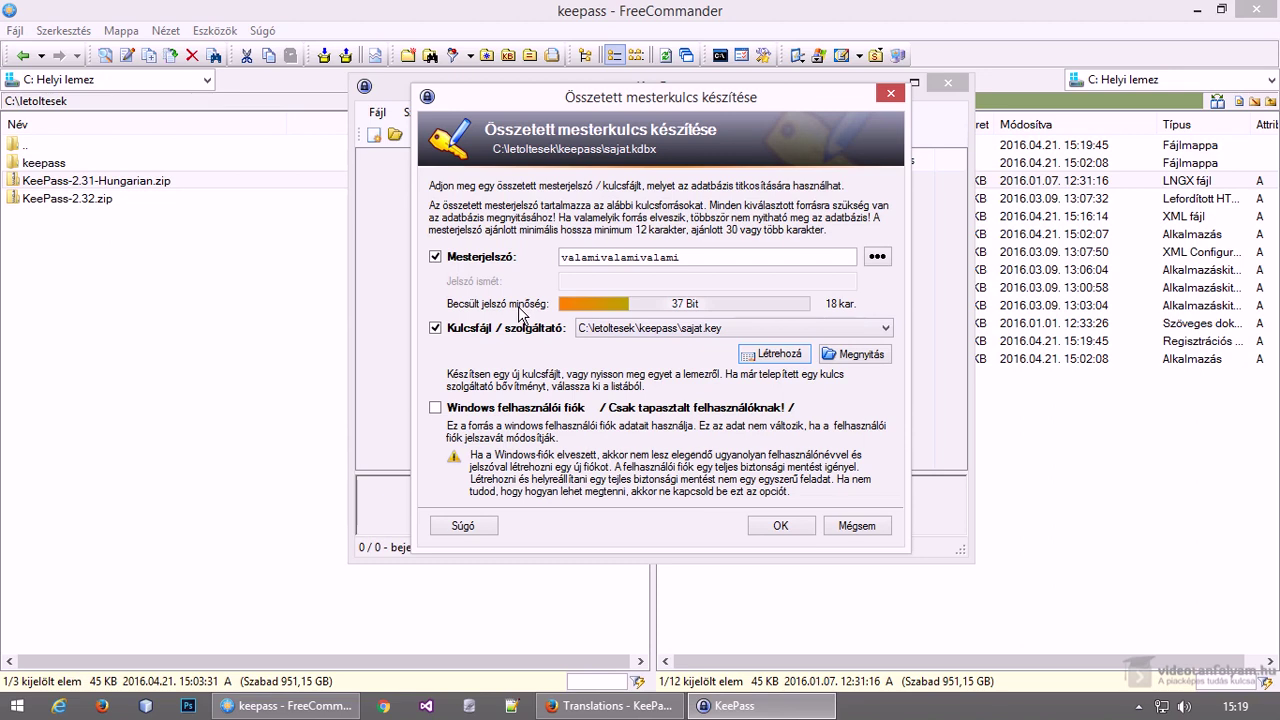
Confirm the master key, review the Biztonság, Tömörítés, Lomtár and Haladó tabs, and keep defaults
left_click(734, 259)
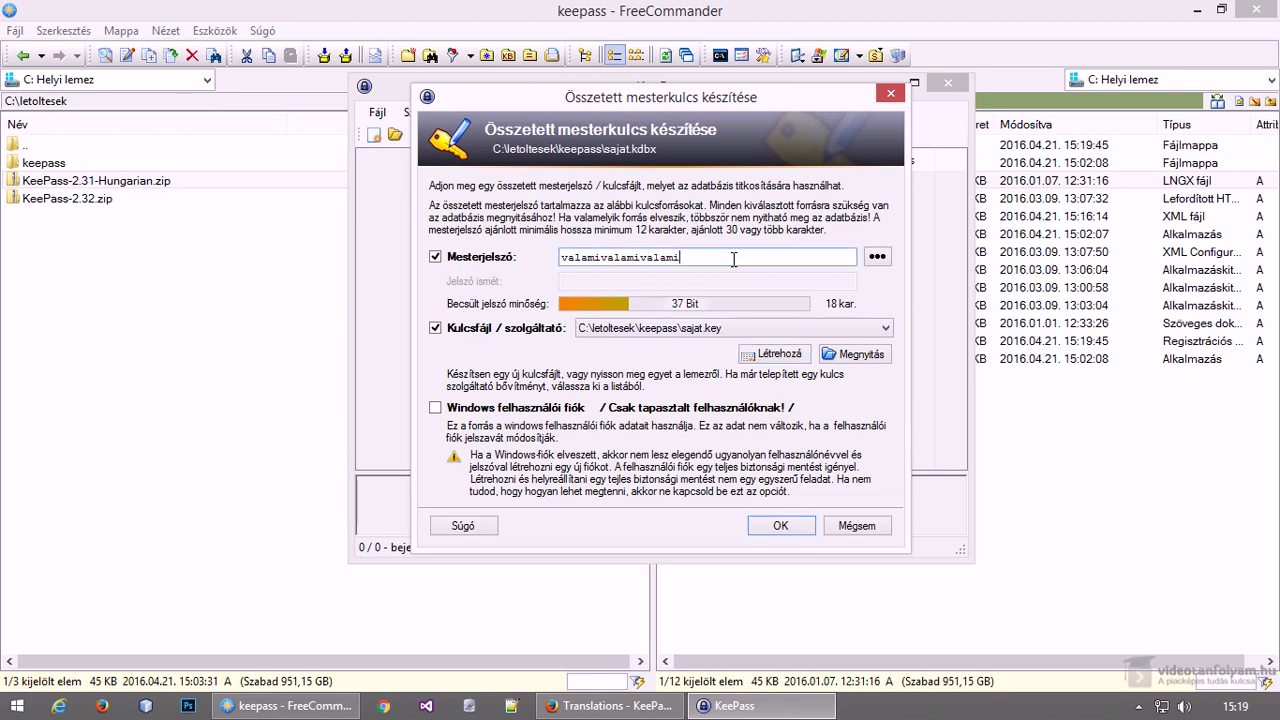
left_click(776, 527)
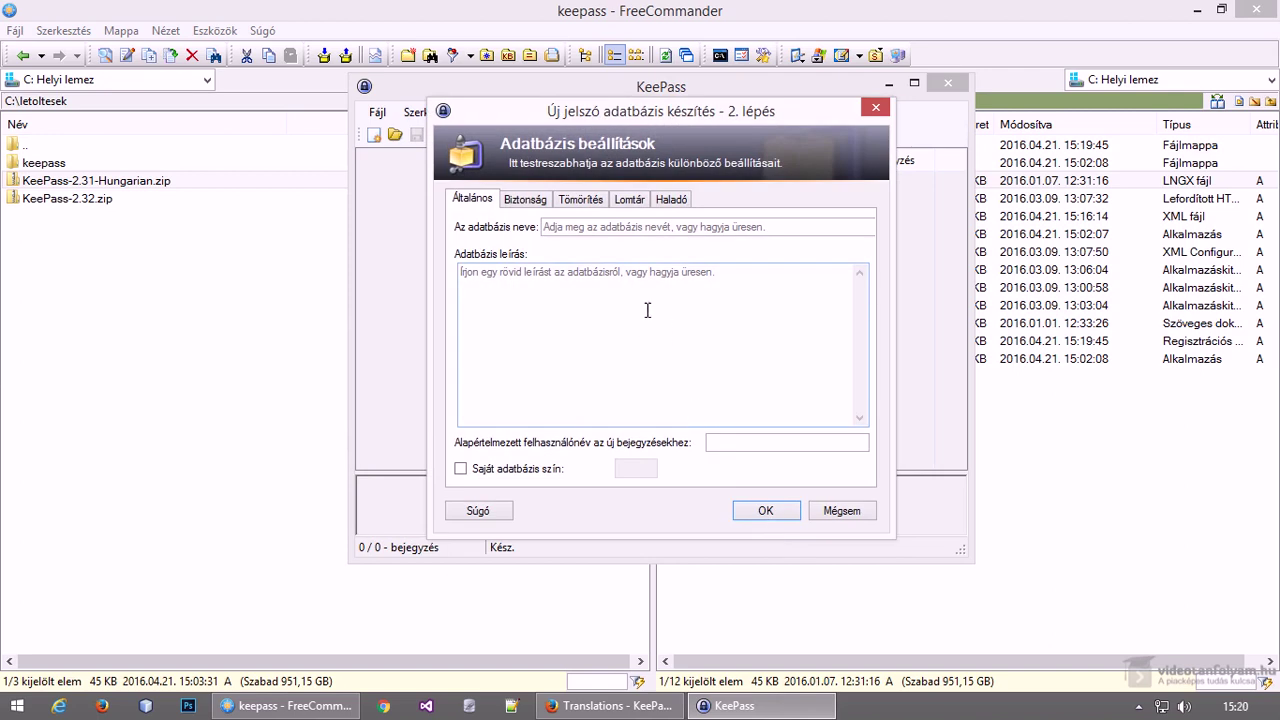
left_click(541, 199)
left_click(576, 201)
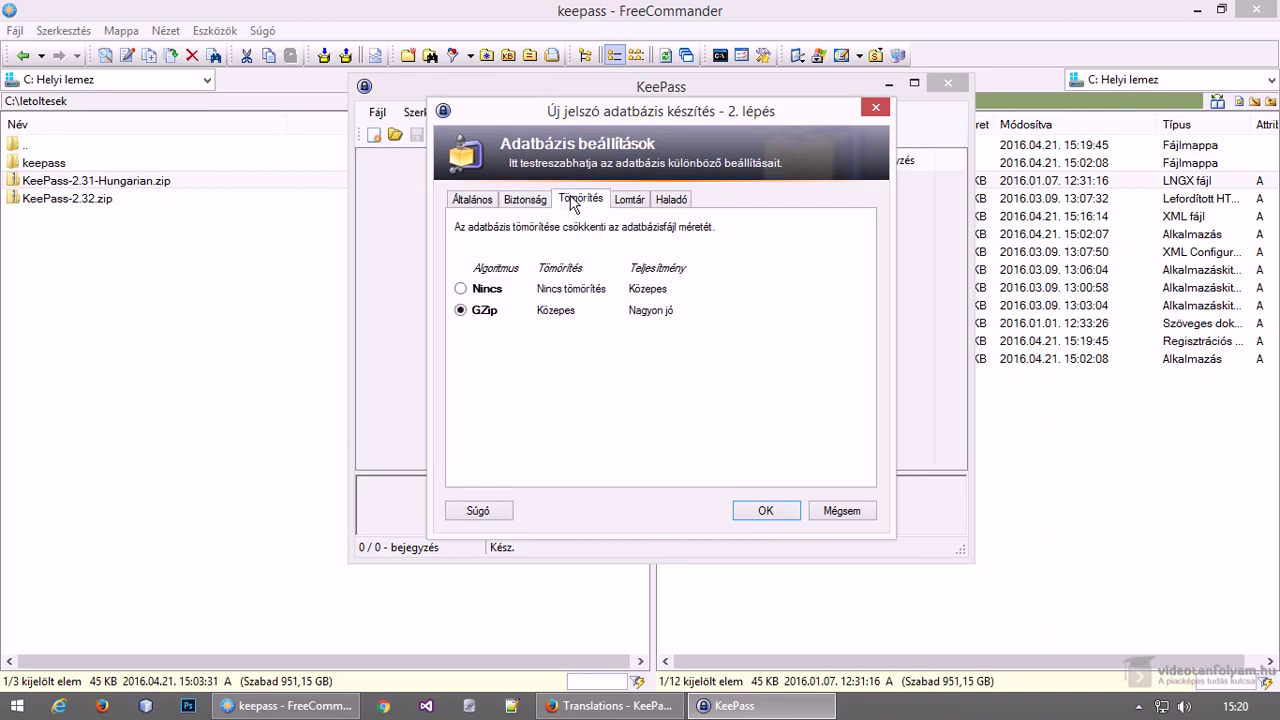
left_click(624, 201)
left_click(676, 205)
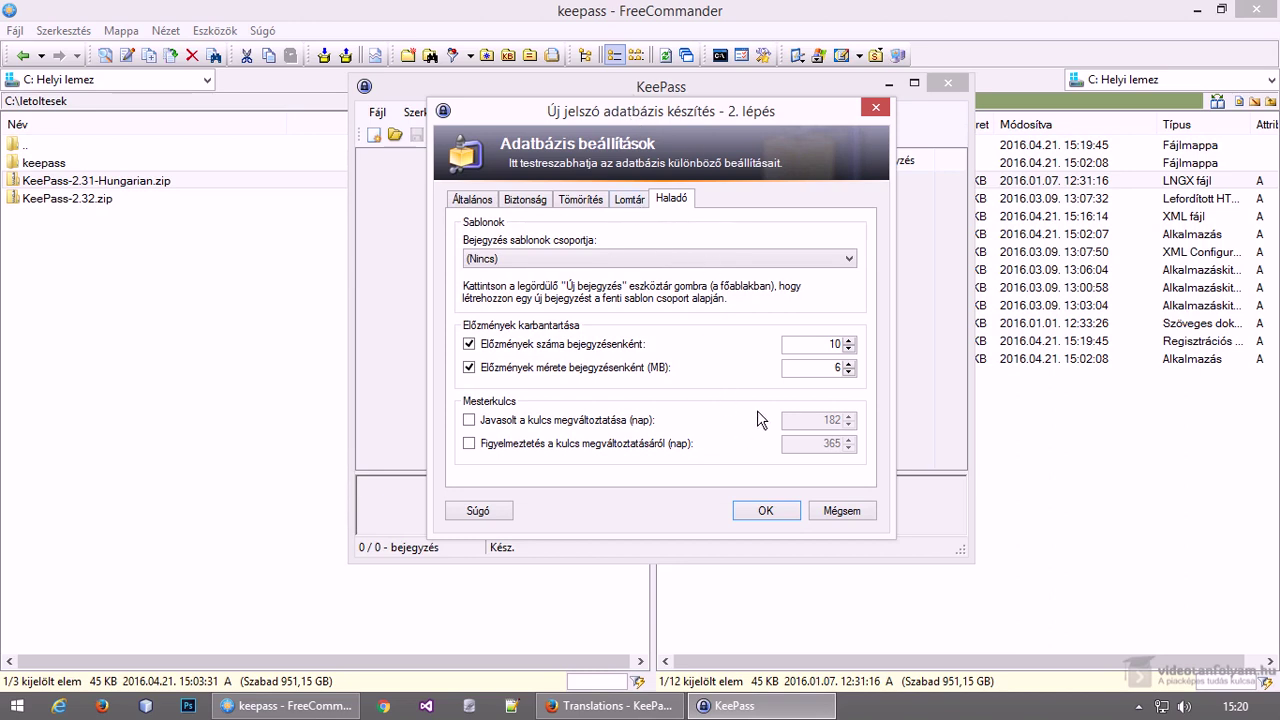
left_click(764, 512)
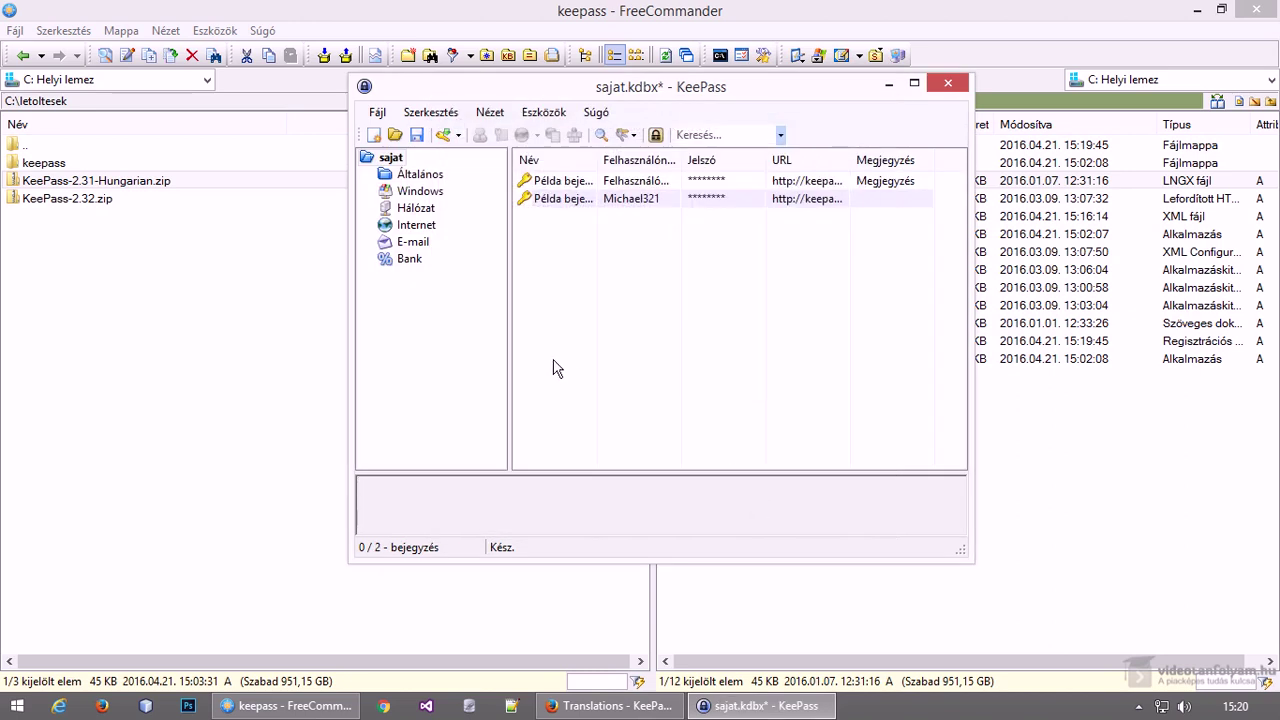
Maximize the window and delete both sample entries, turning off future delete confirmations
left_click(913, 83)
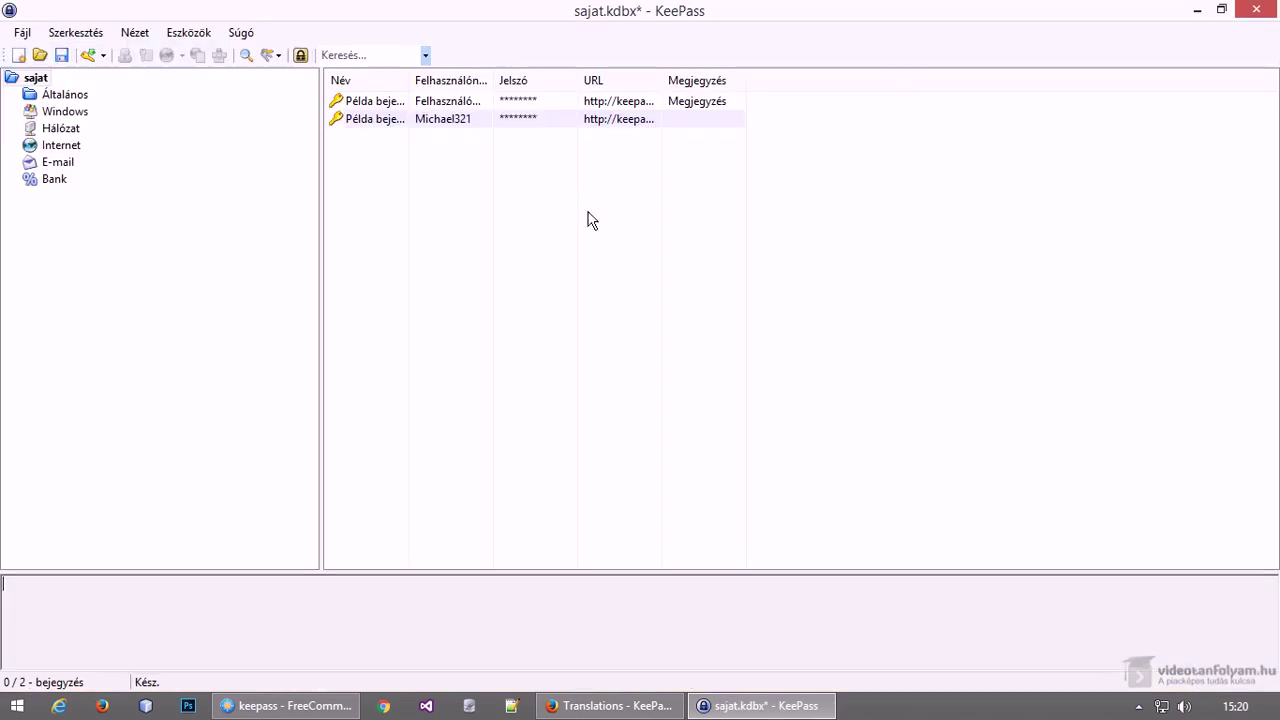
left_click(401, 108)
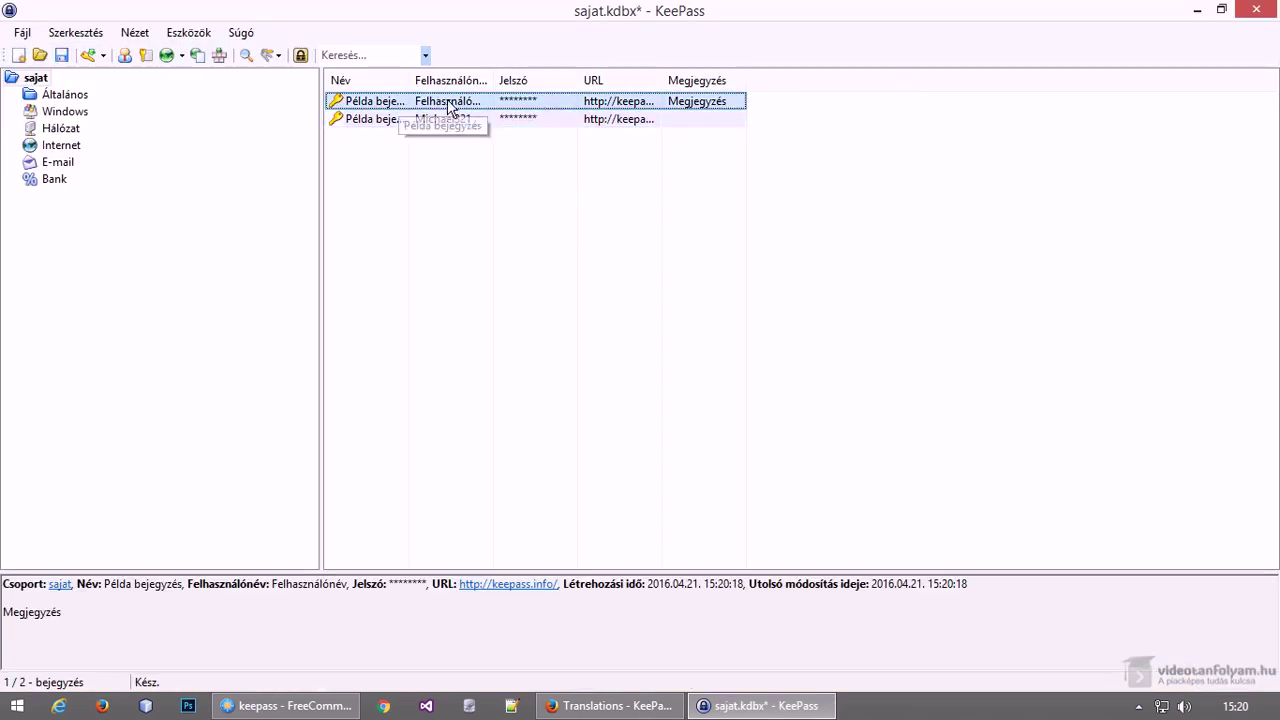
key("Delete")
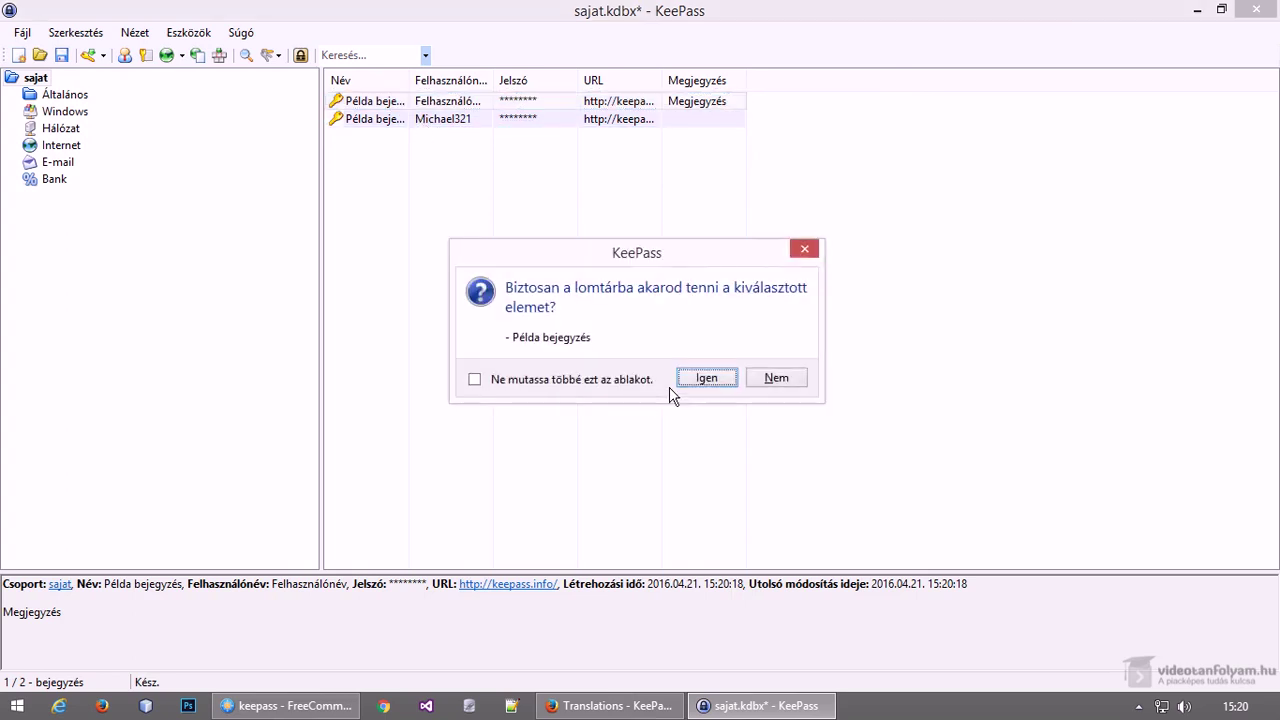
left_click(616, 380)
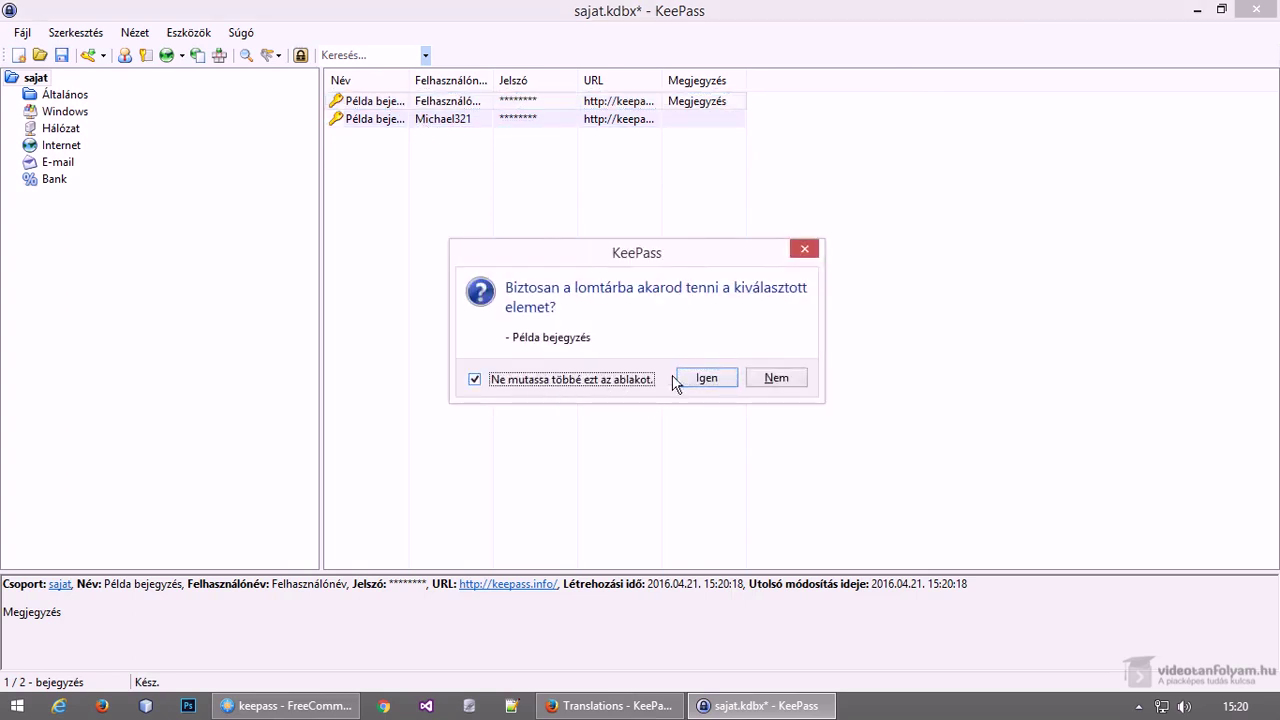
left_click(706, 379)
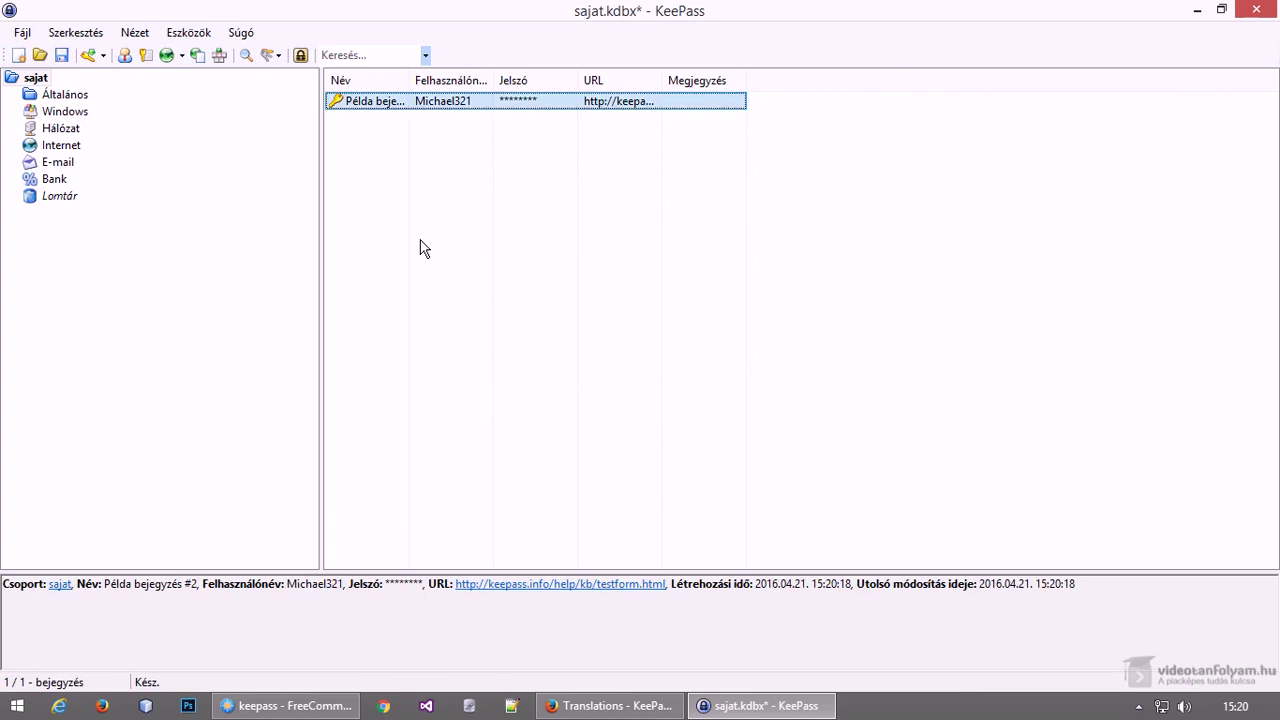
key("Delete")
left_click(66, 95)
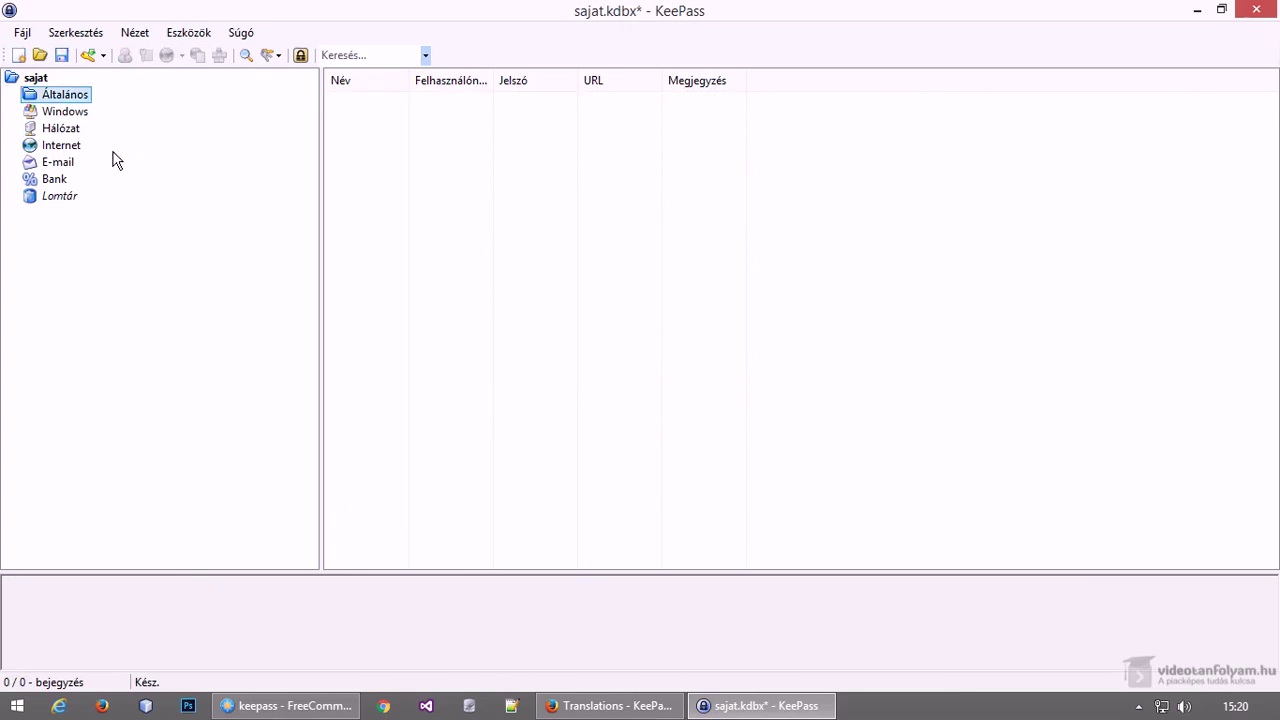
left_click(59, 199)
Move the Általános, Windows and Bank groups to the recycle bin
left_click(58, 181)
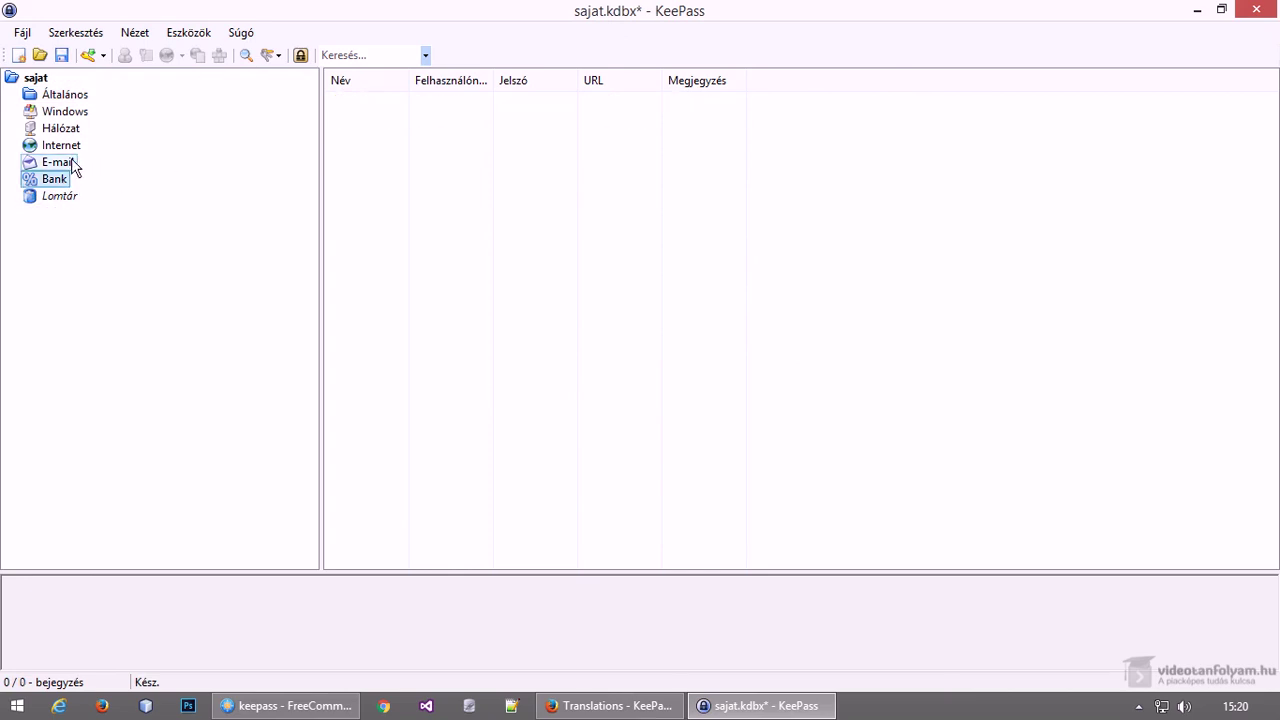
left_click(68, 95)
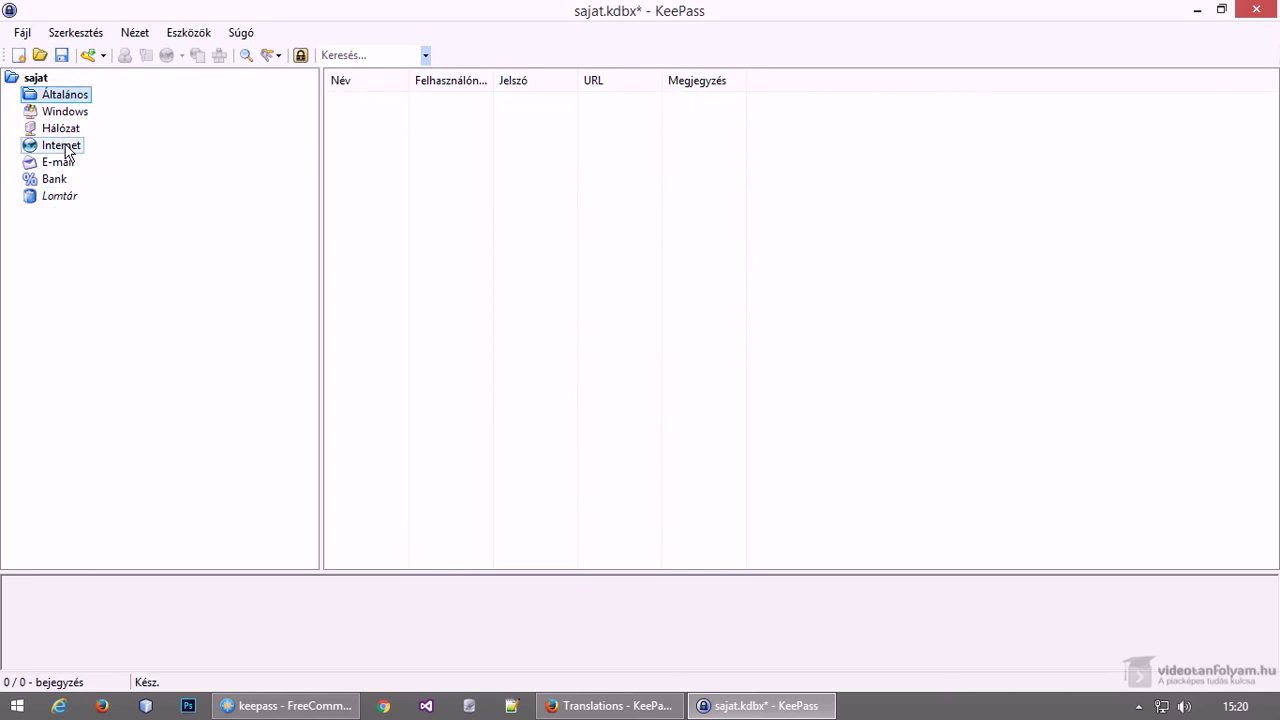
key("Delete")
key("Delete")
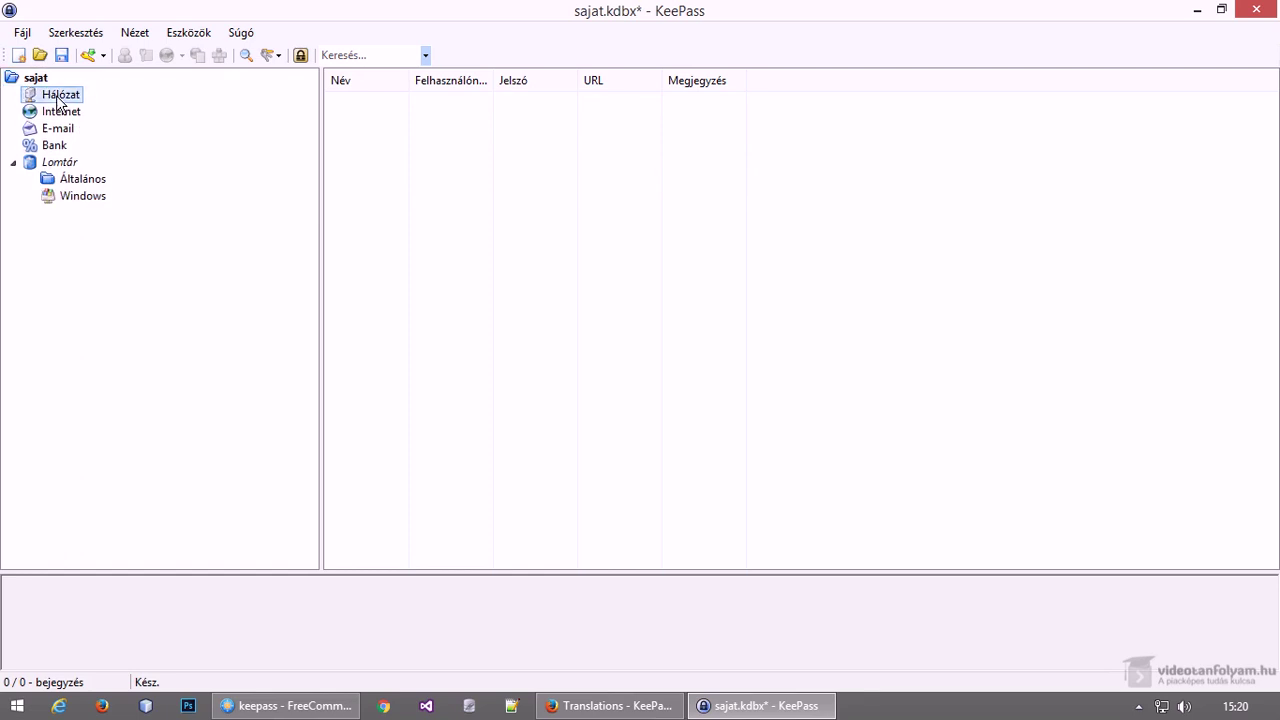
key("Delete")
key("Delete")
key("Delete")
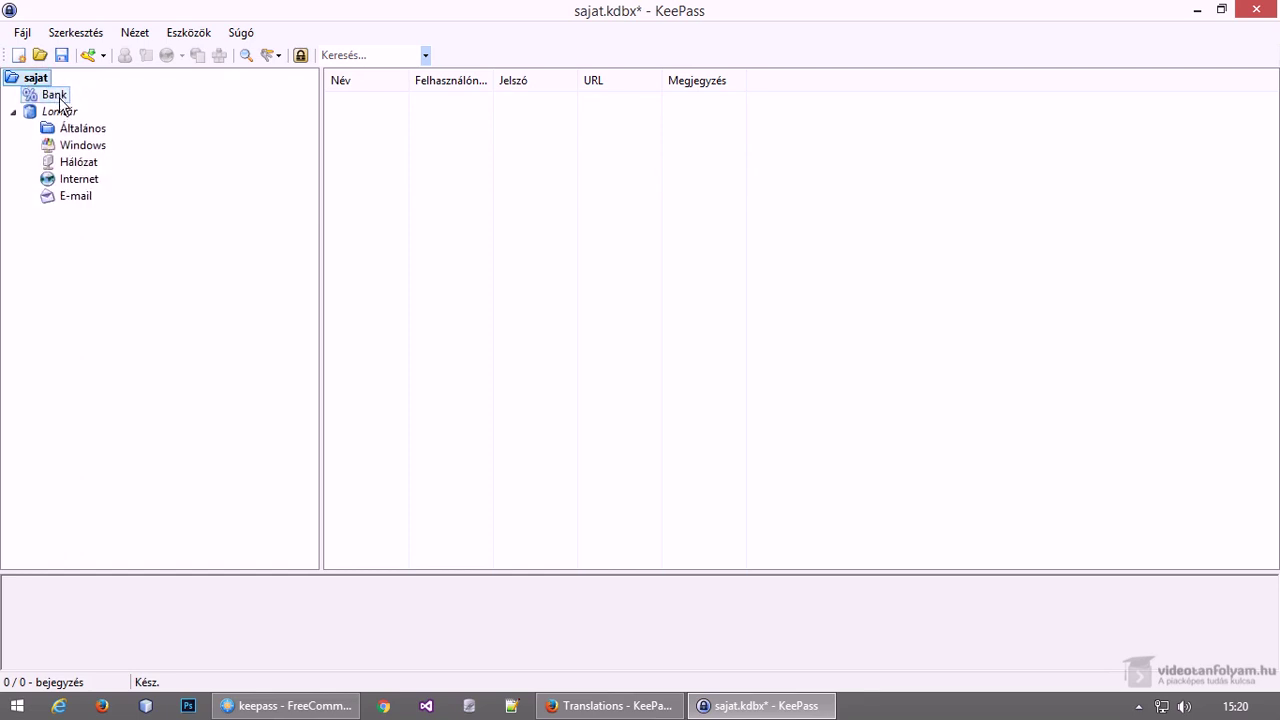
key("Delete")
Permanently empty the Lomtár recycle bin and select the sajat root group
left_click(62, 95)
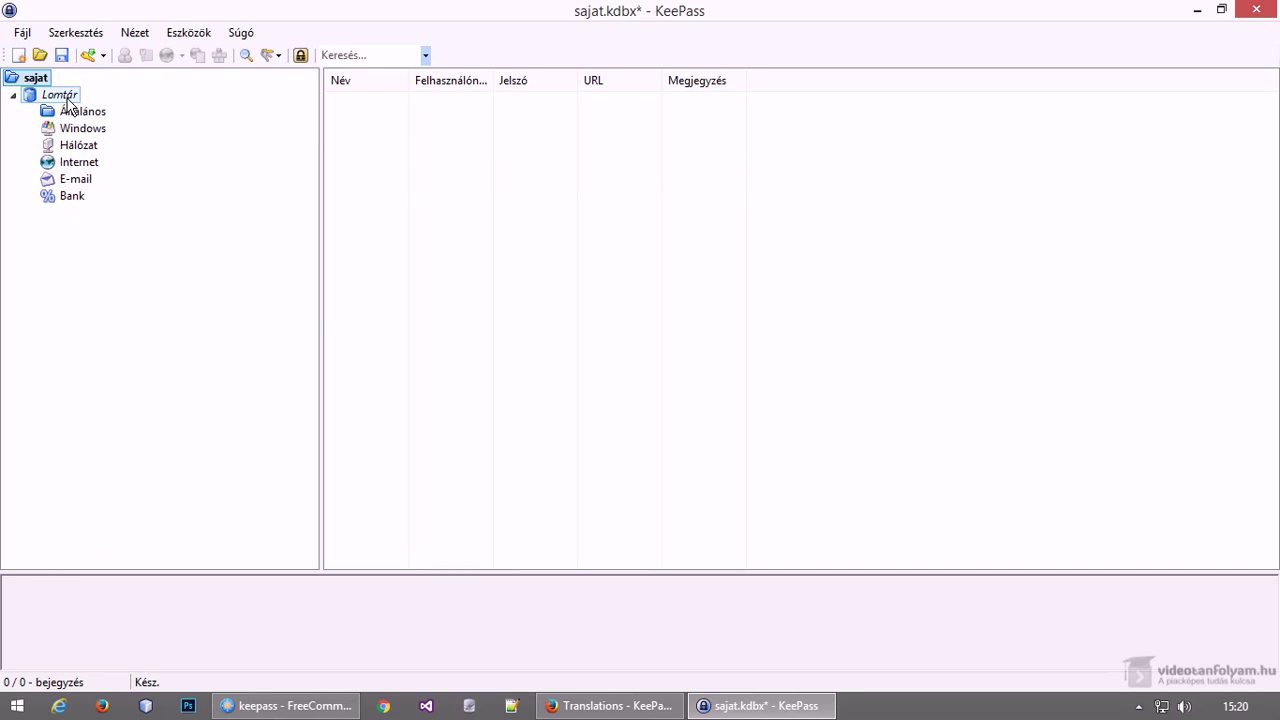
right_click(66, 96)
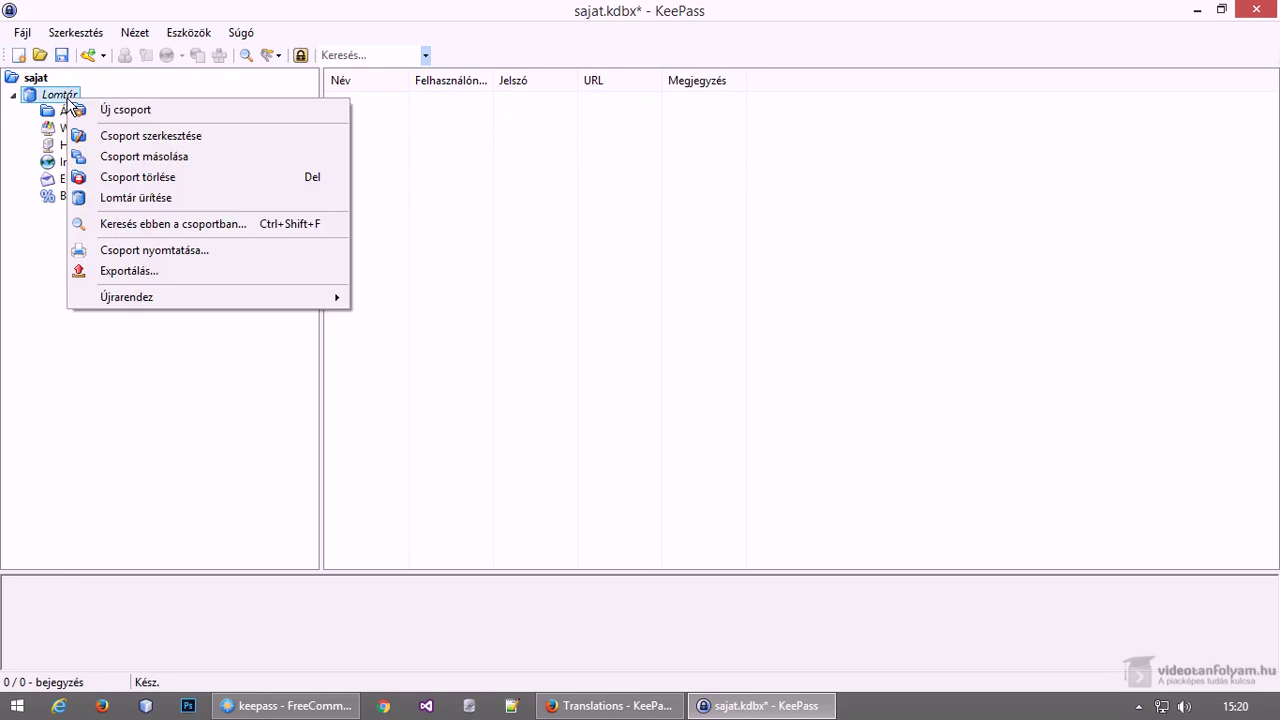
left_click(130, 197)
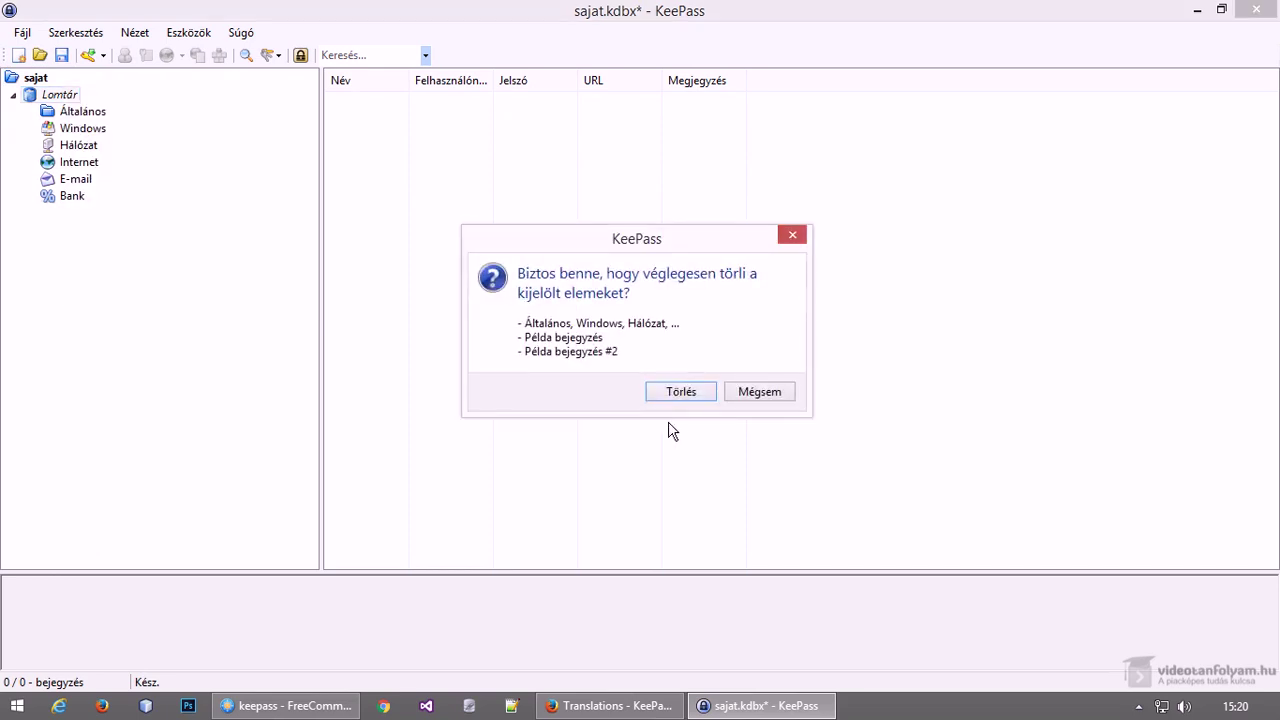
left_click(663, 394)
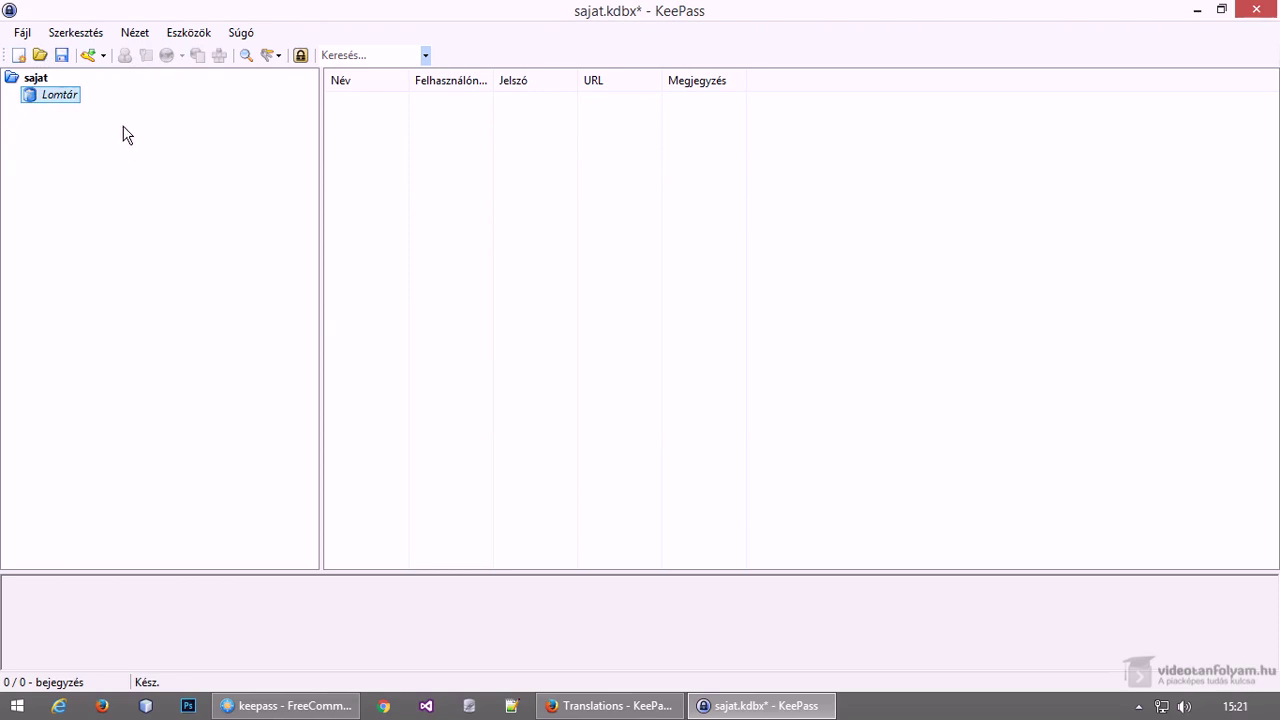
left_click(35, 80)
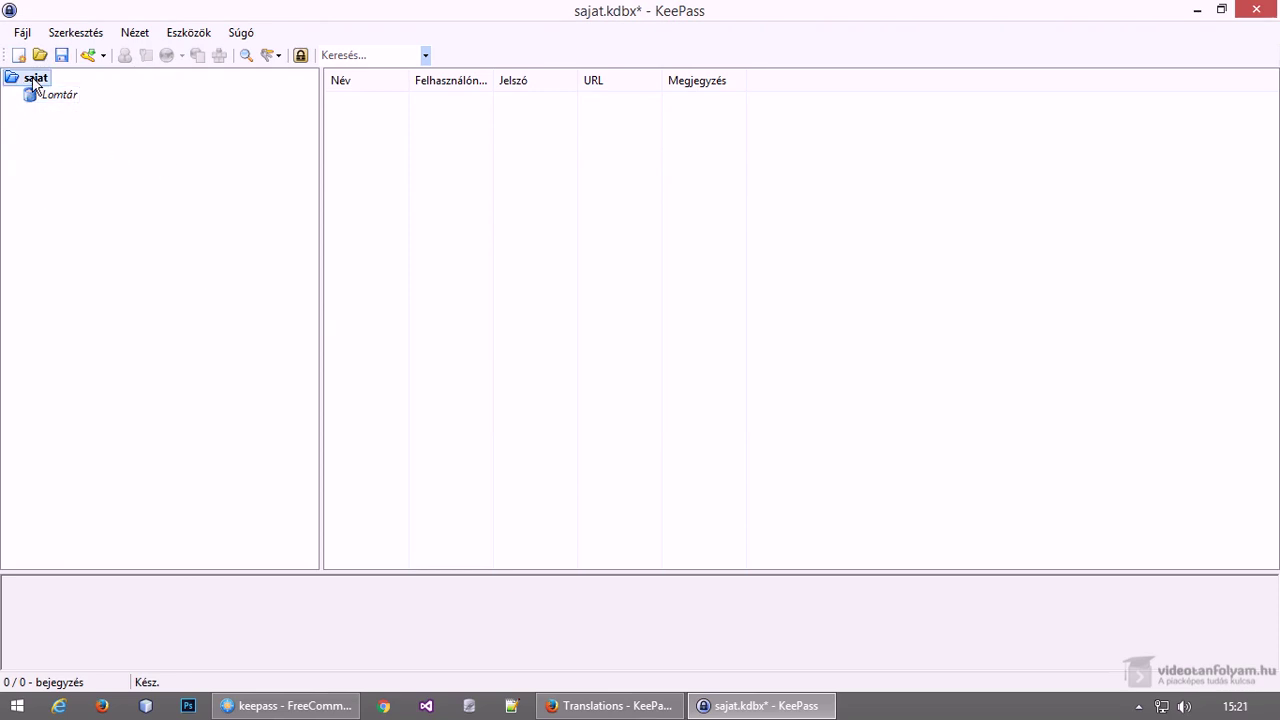
Create the group 'Közösségi weboldalak' with icon 8 under the sajat root
right_click(32, 79)
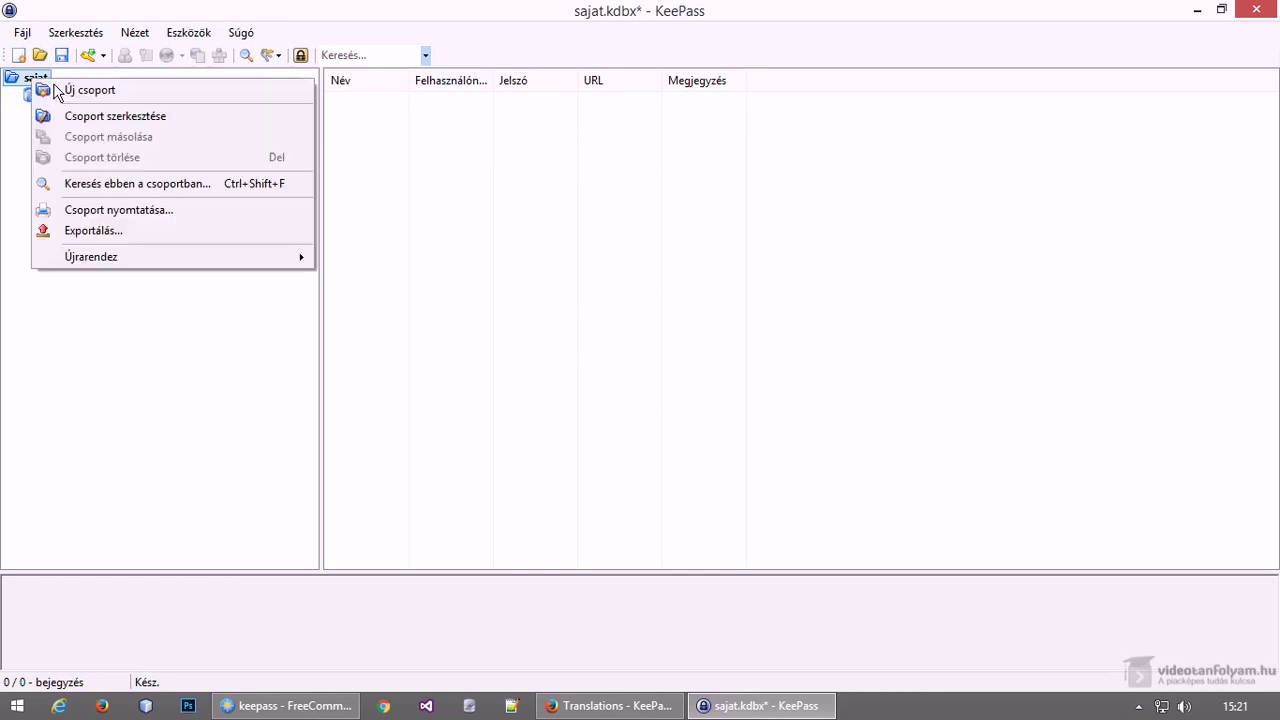
left_click(77, 93)
type("Közösségi weboldalak")
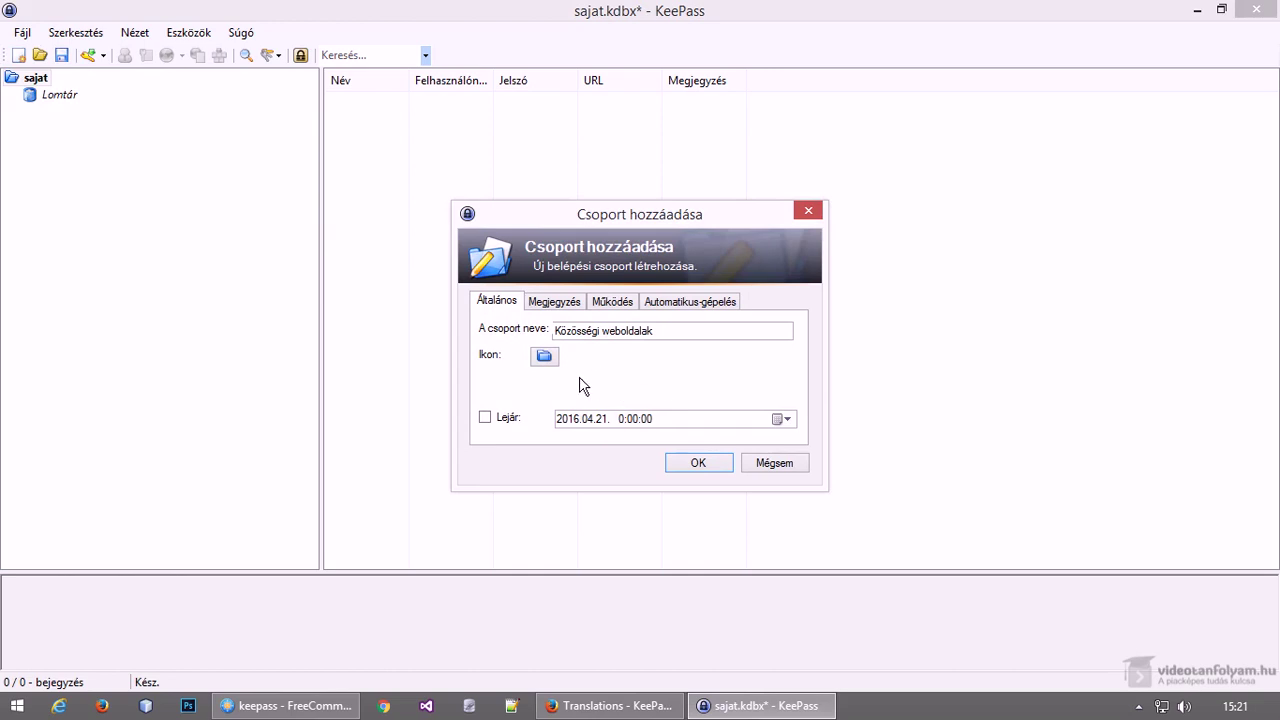
left_click(546, 357)
left_click_drag(658, 342, 484, 351)
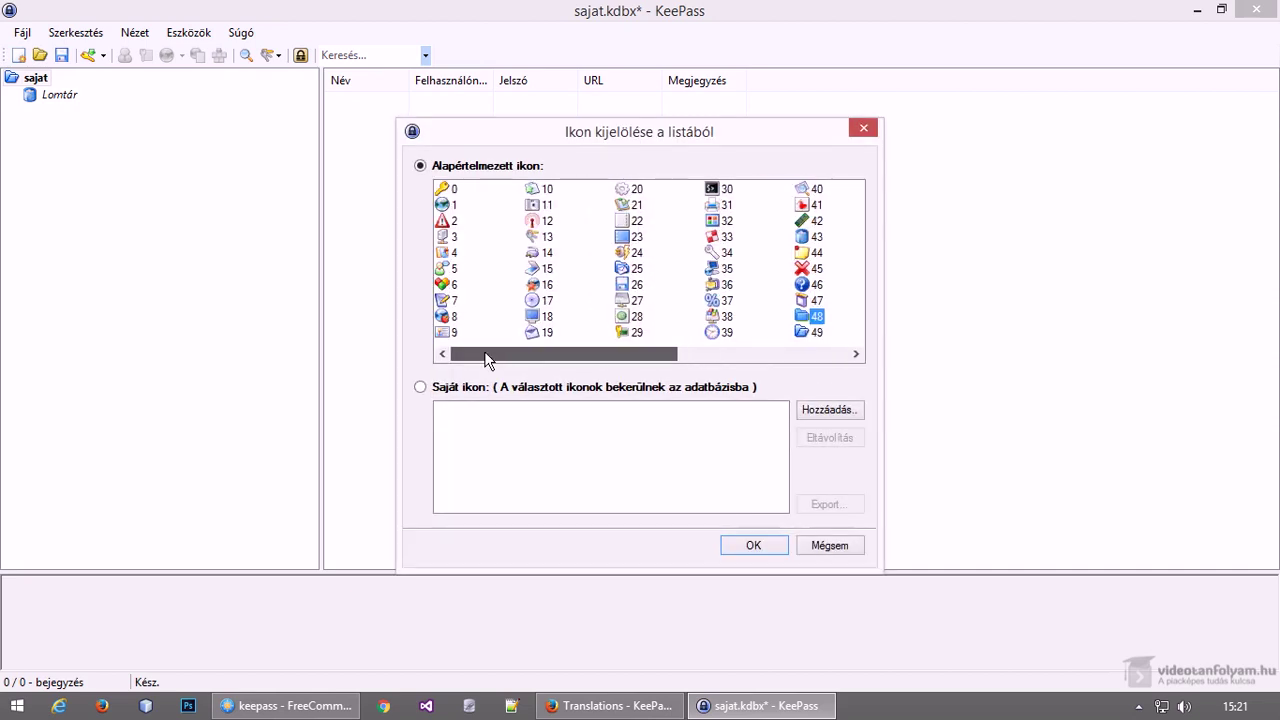
left_click(449, 316)
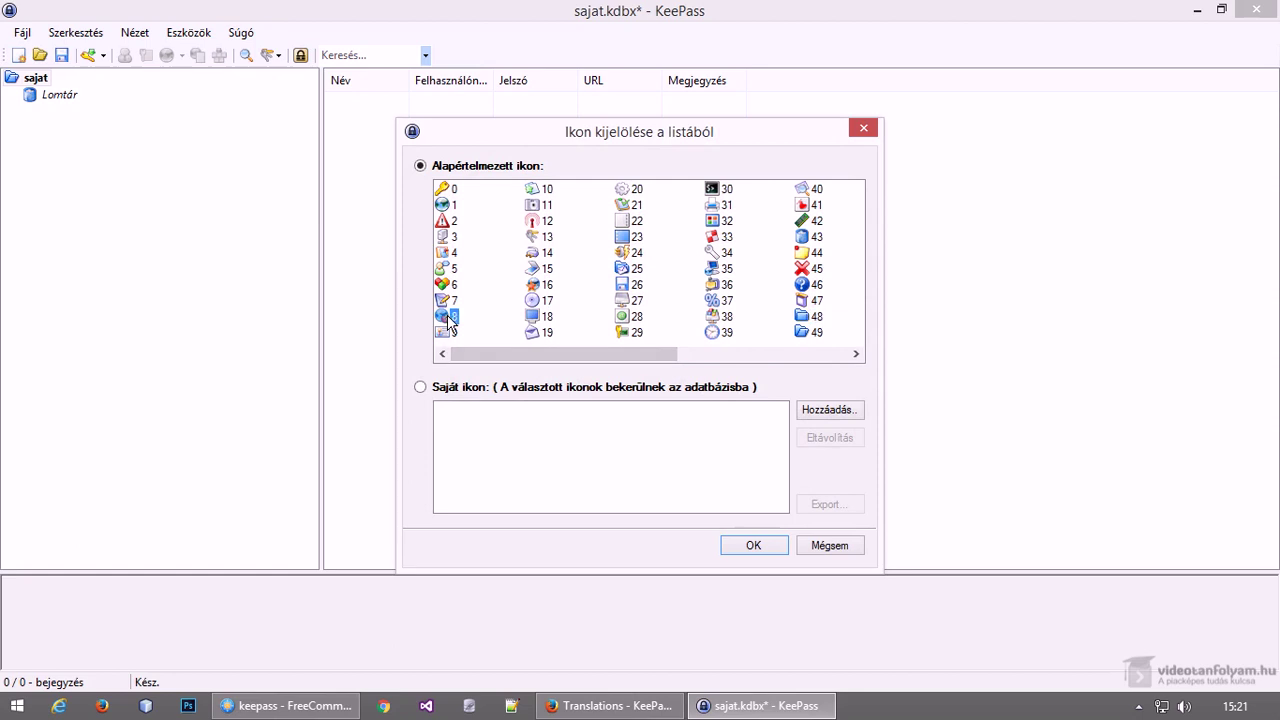
double_click(449, 316)
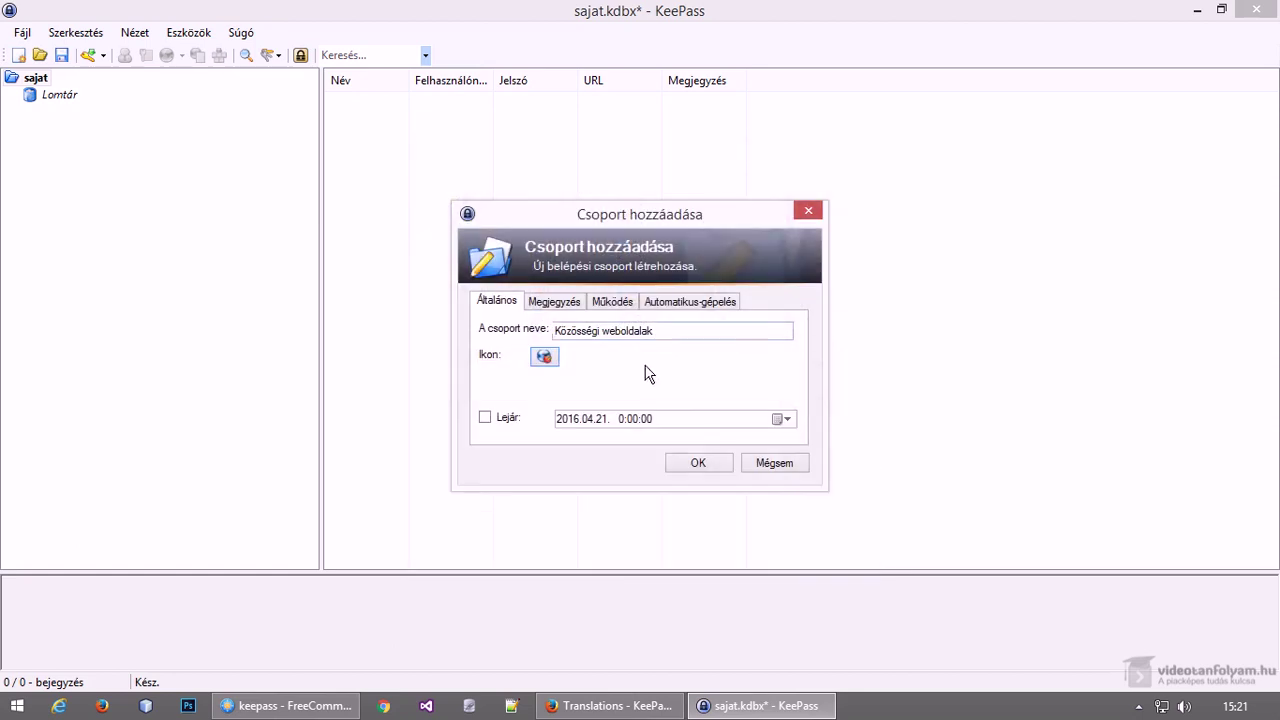
left_click(711, 462)
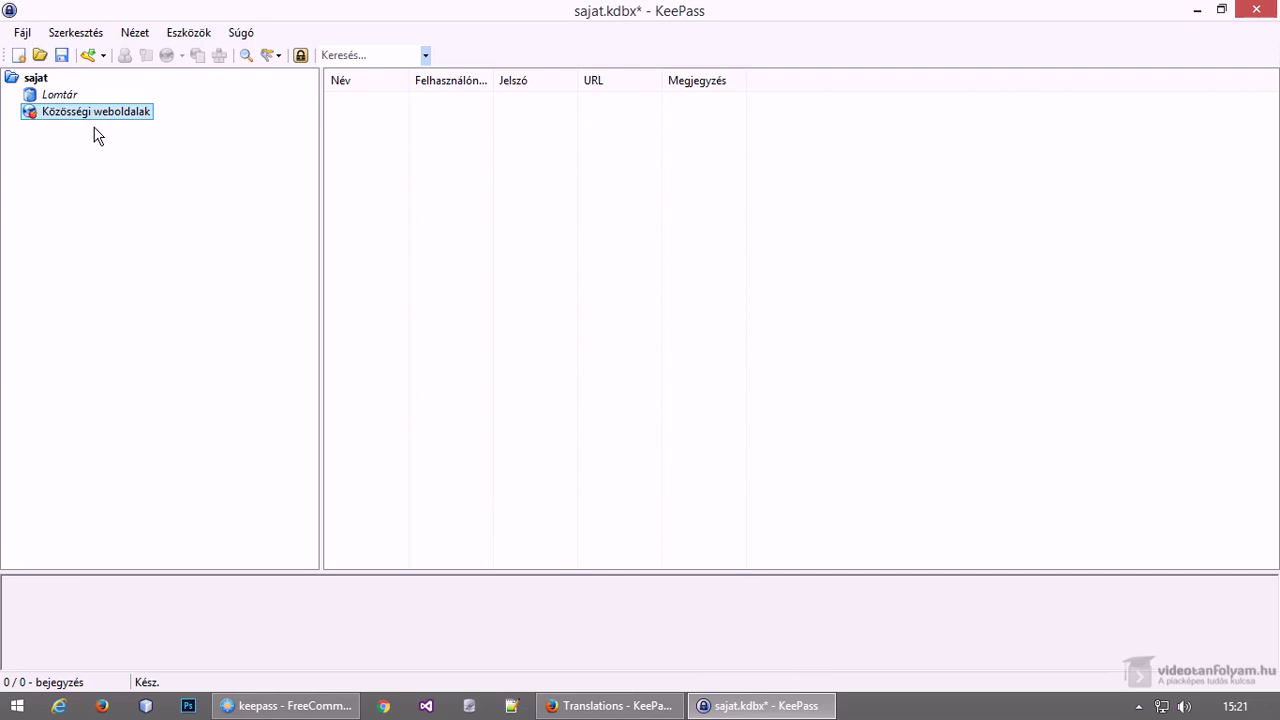
Add a facebook entry with username valaki and a 6-character password
right_click(459, 180)
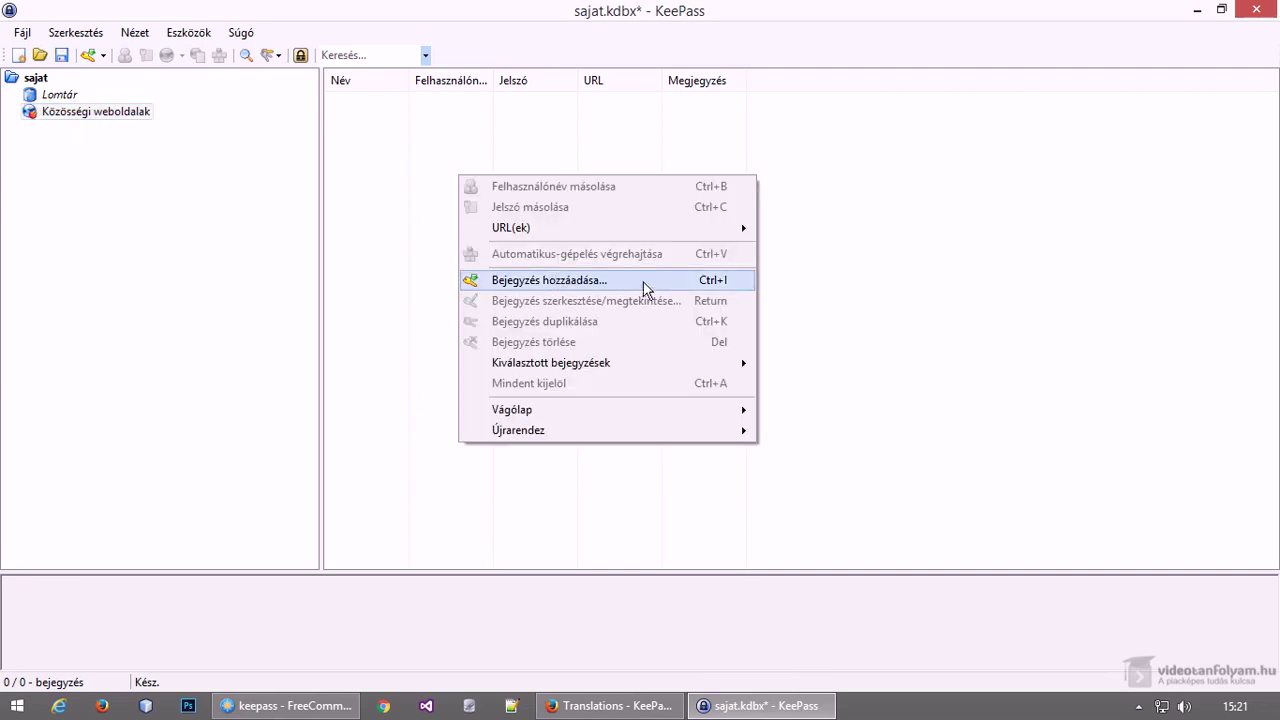
left_click(690, 283)
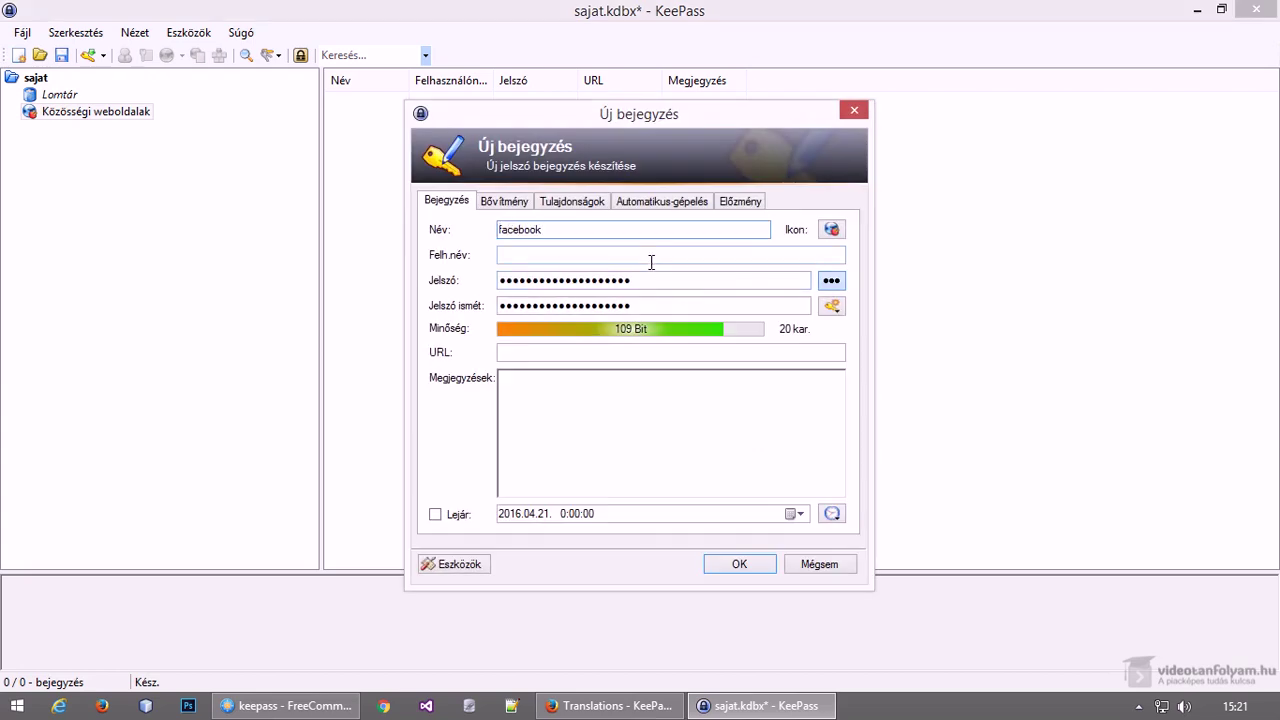
left_click(651, 261)
type("valak")
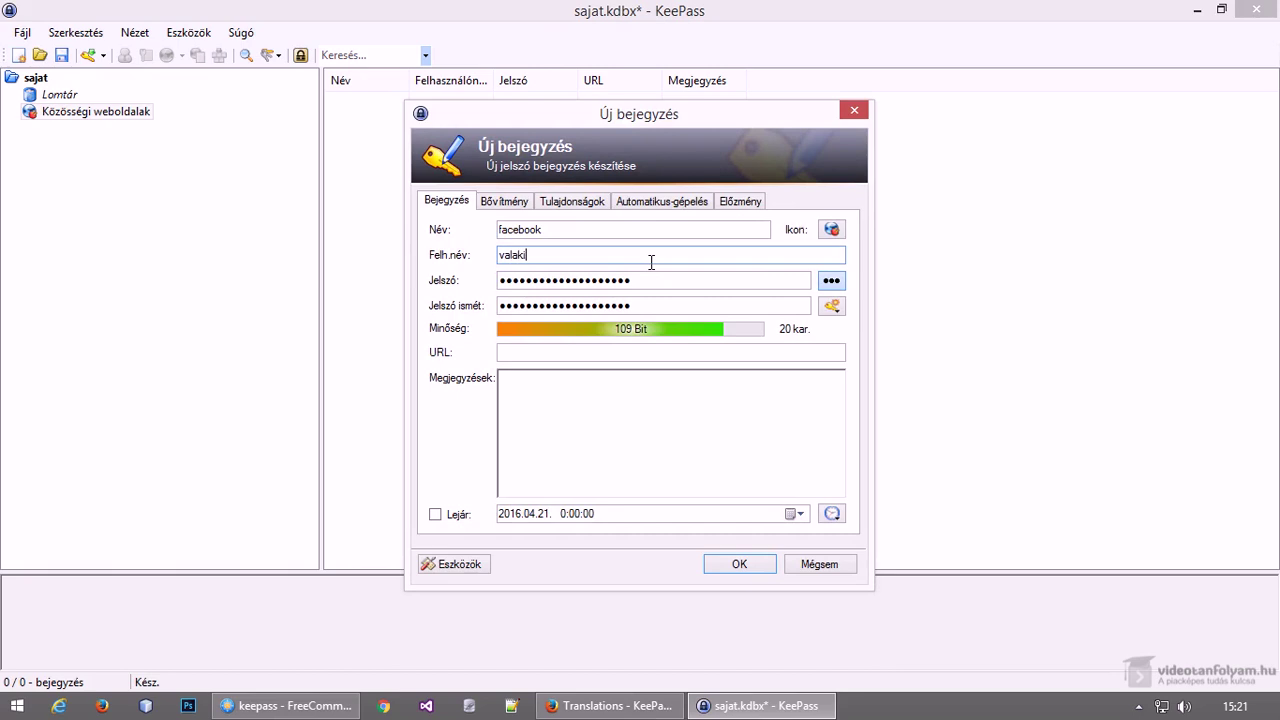
type("i")
key("Tab")
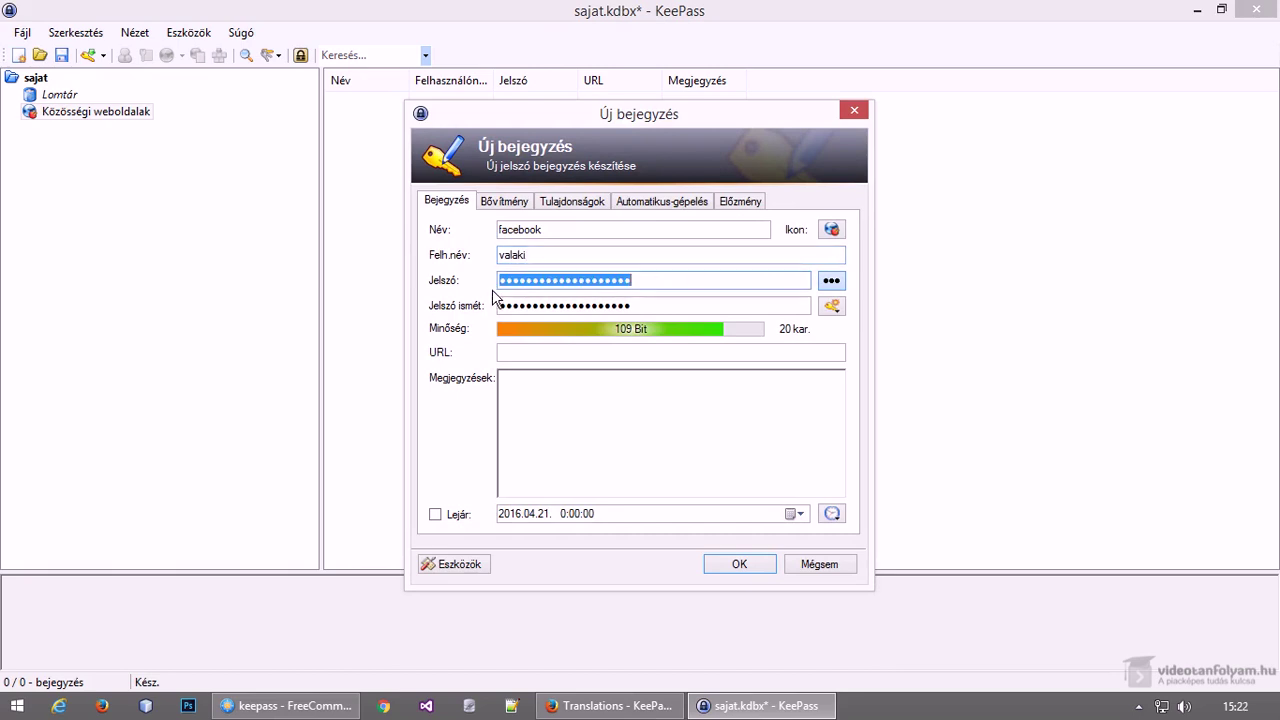
left_click(833, 284)
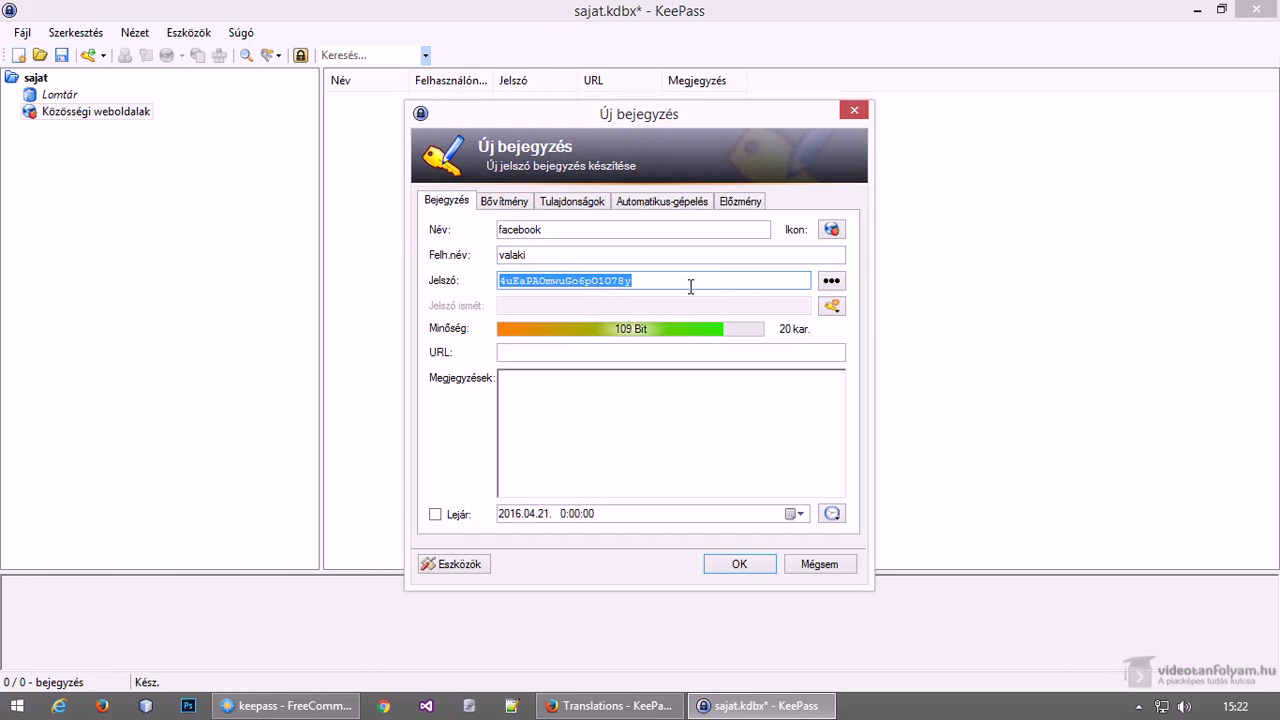
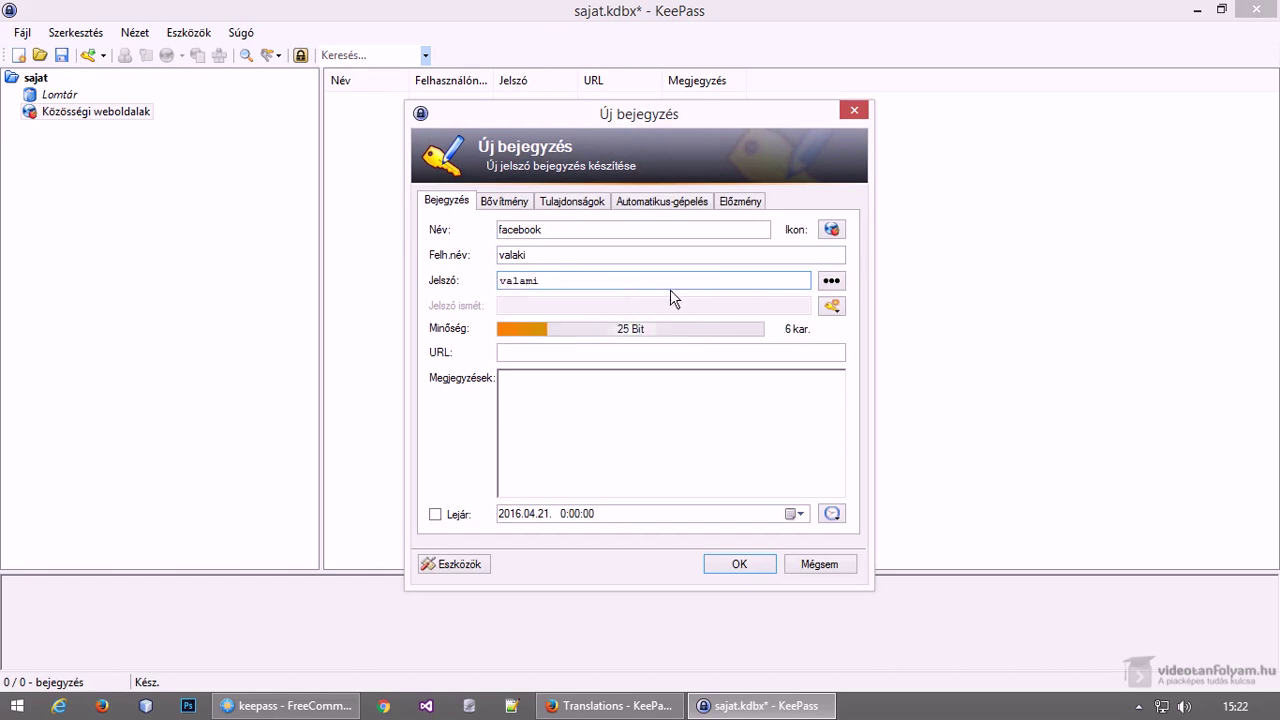
left_click(734, 561)
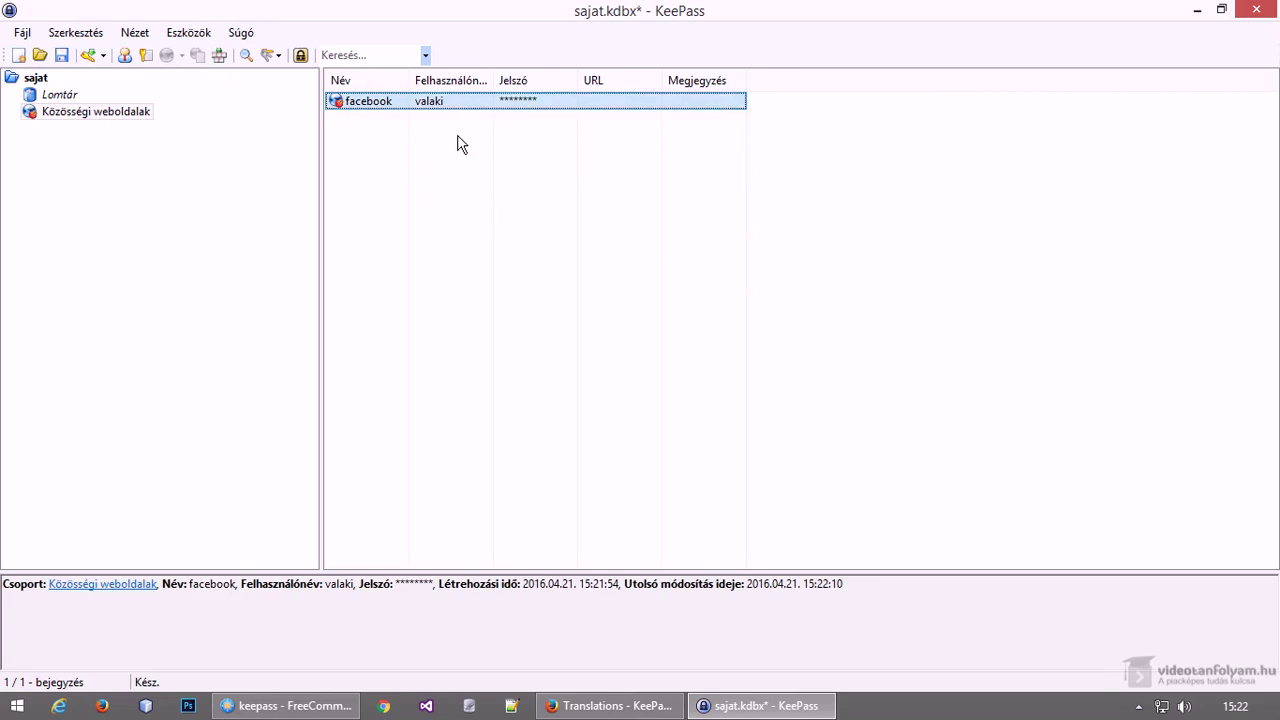
right_click(444, 106)
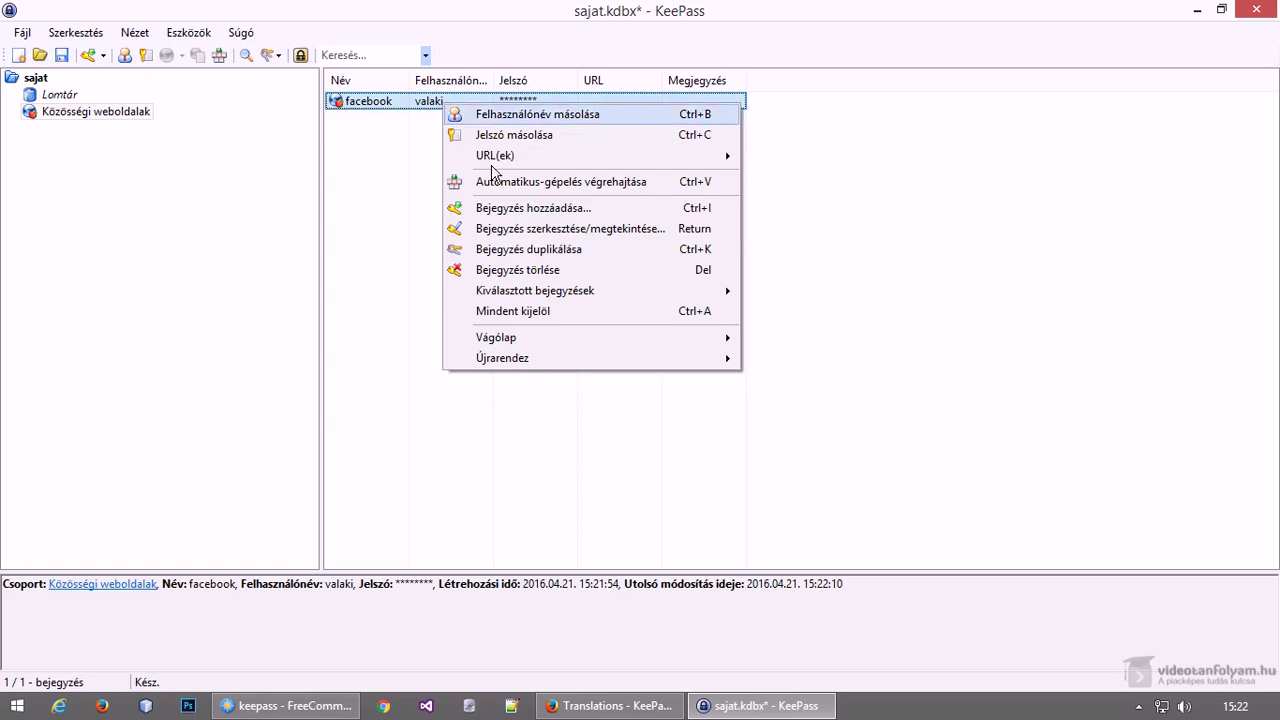
left_click(521, 232)
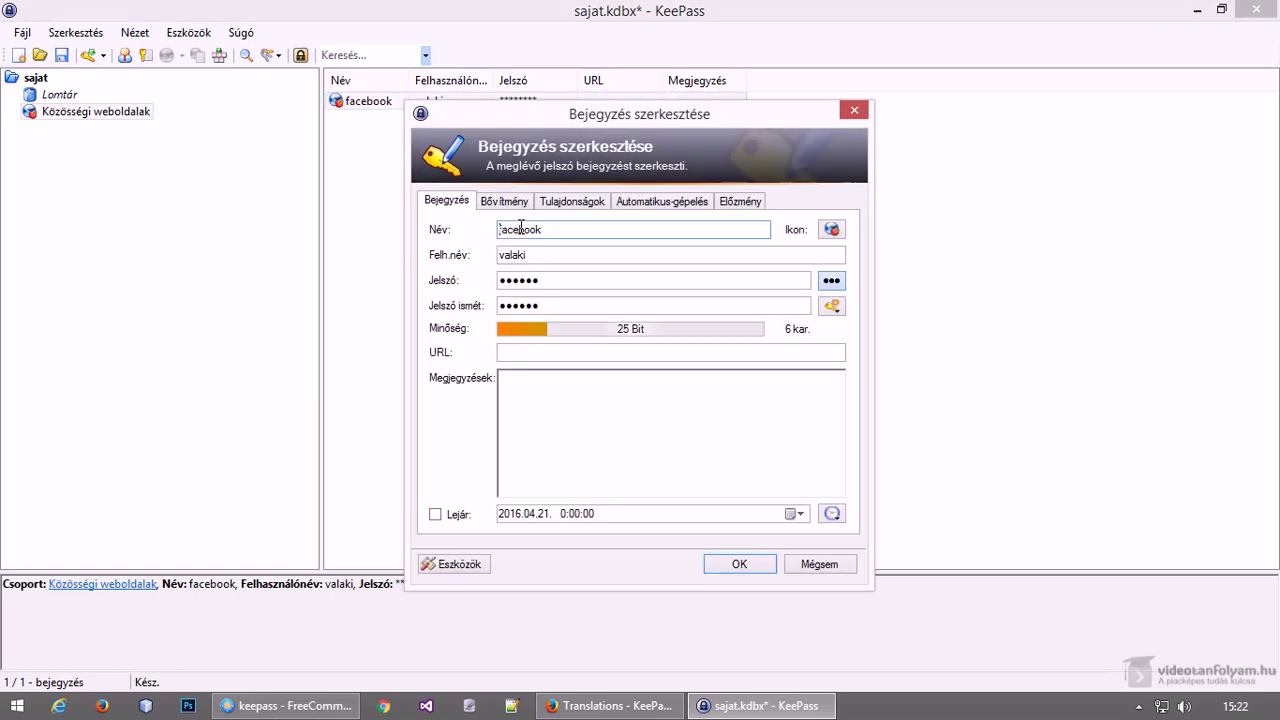
left_click(855, 110)
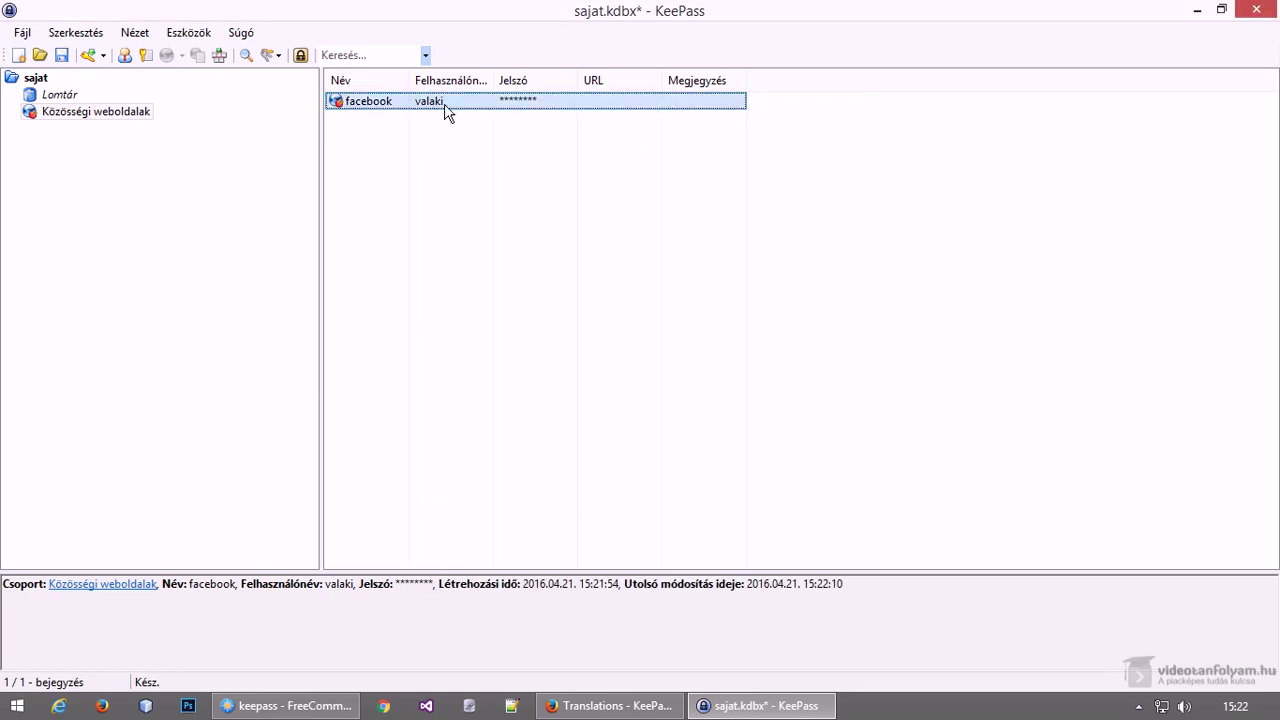
key("Return")
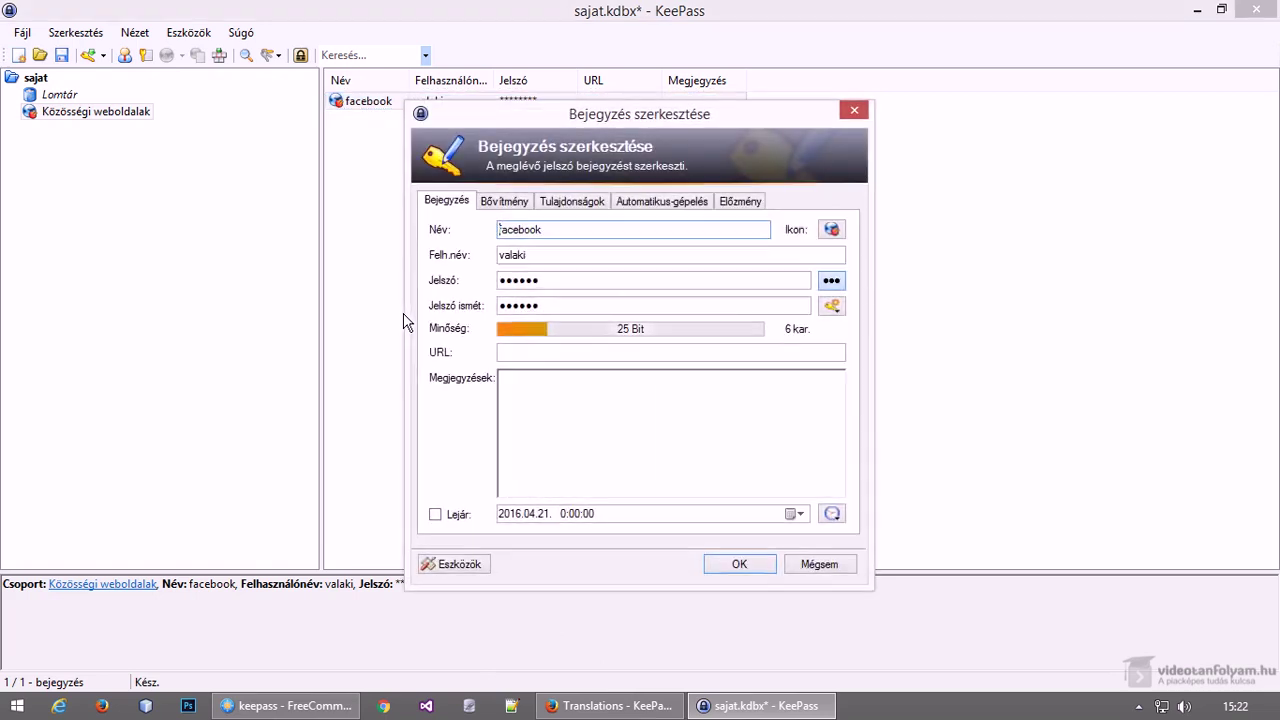
left_click(833, 281)
key("ctrl+c")
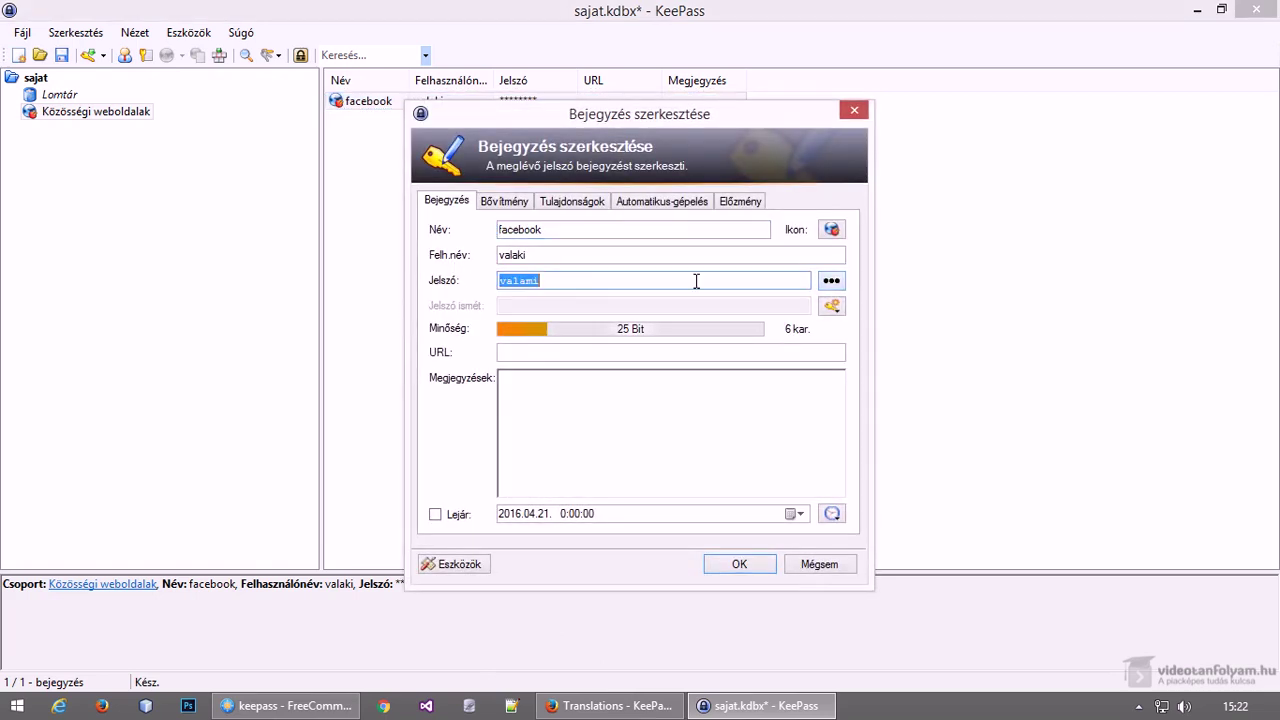
left_click(820, 564)
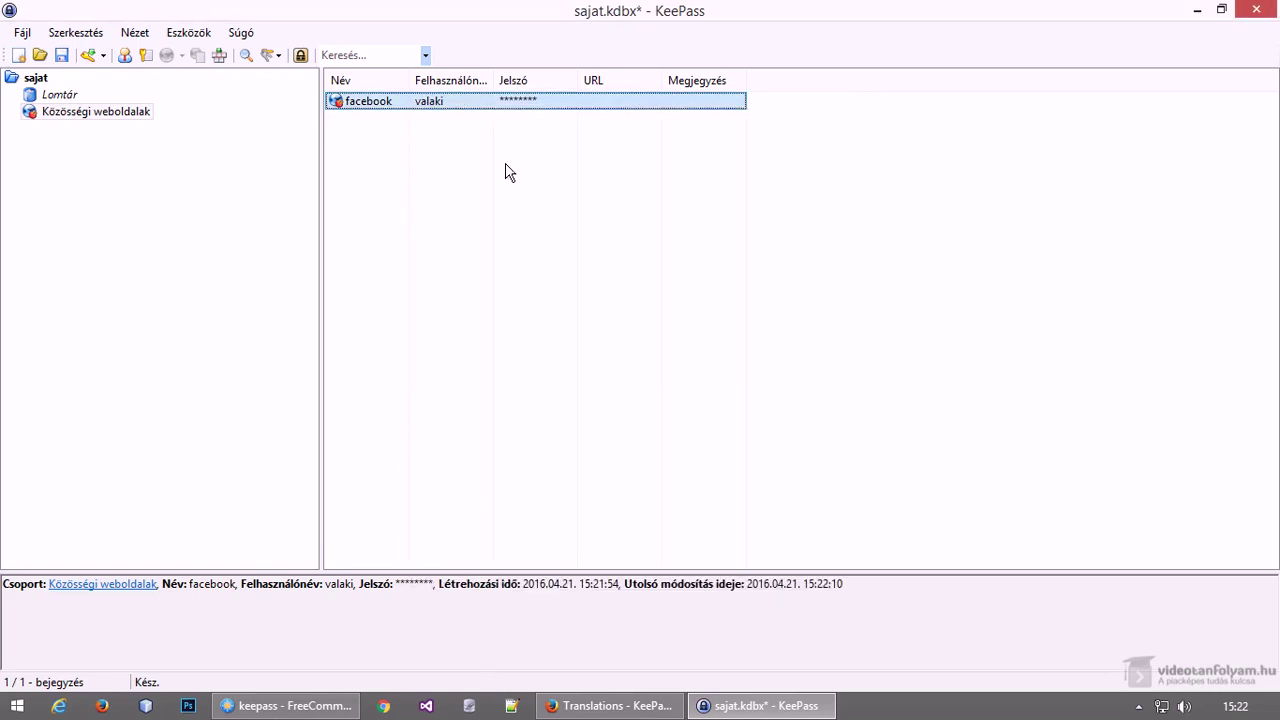
Copy the facebook entry's password and paste it into a new Firefox tab's address bar
right_click(472, 105)
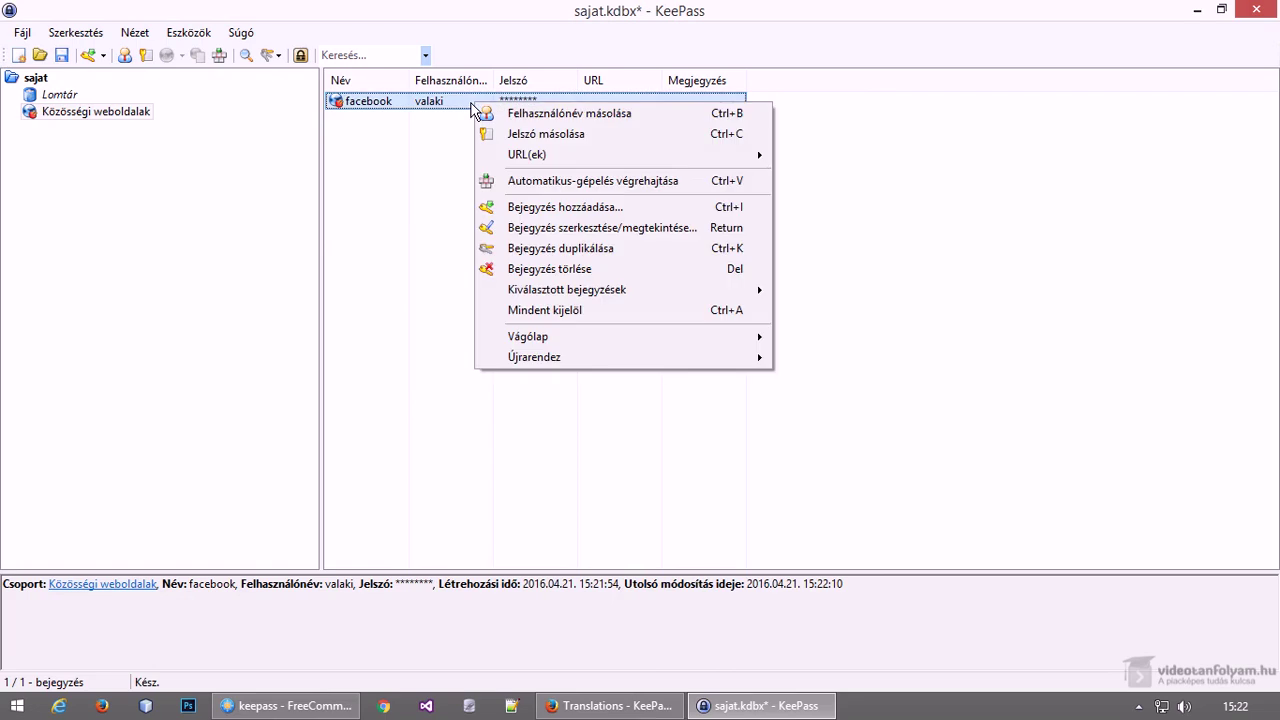
left_click(541, 136)
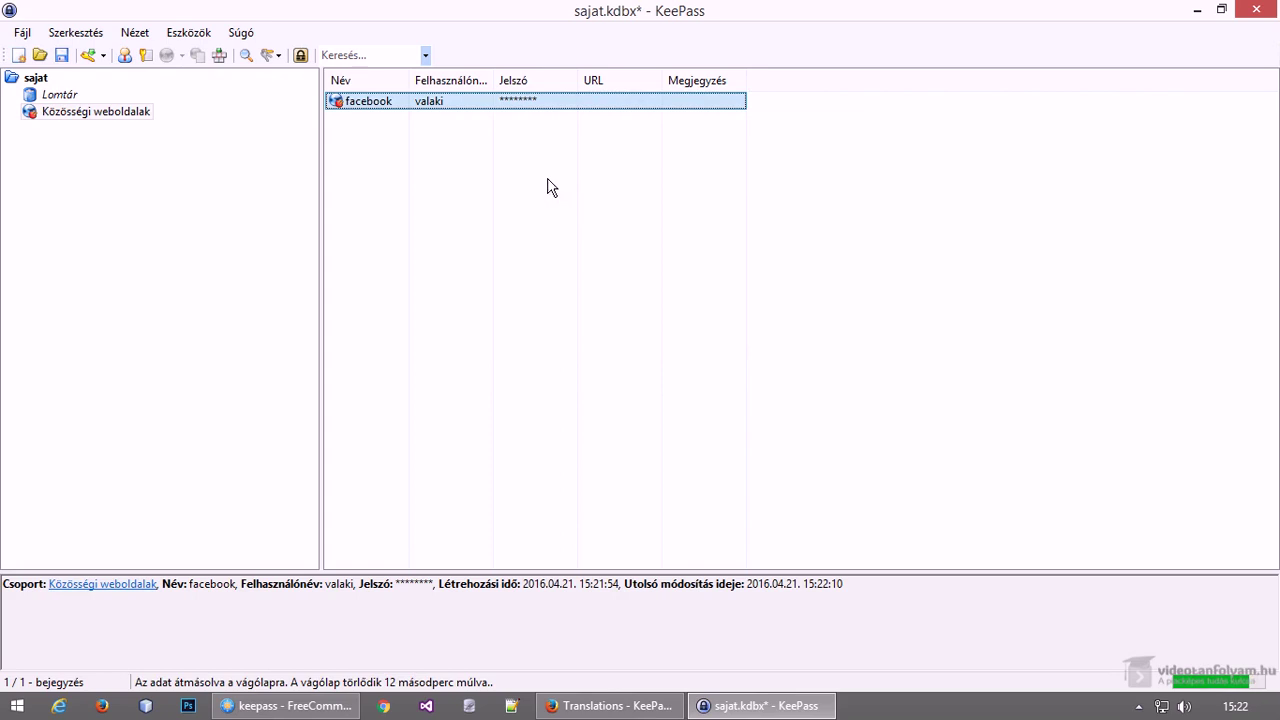
left_click(609, 705)
left_click(236, 16)
key("ctrl+v")
left_click(174, 48)
left_click(186, 48)
left_click(205, 48)
double_click(205, 48)
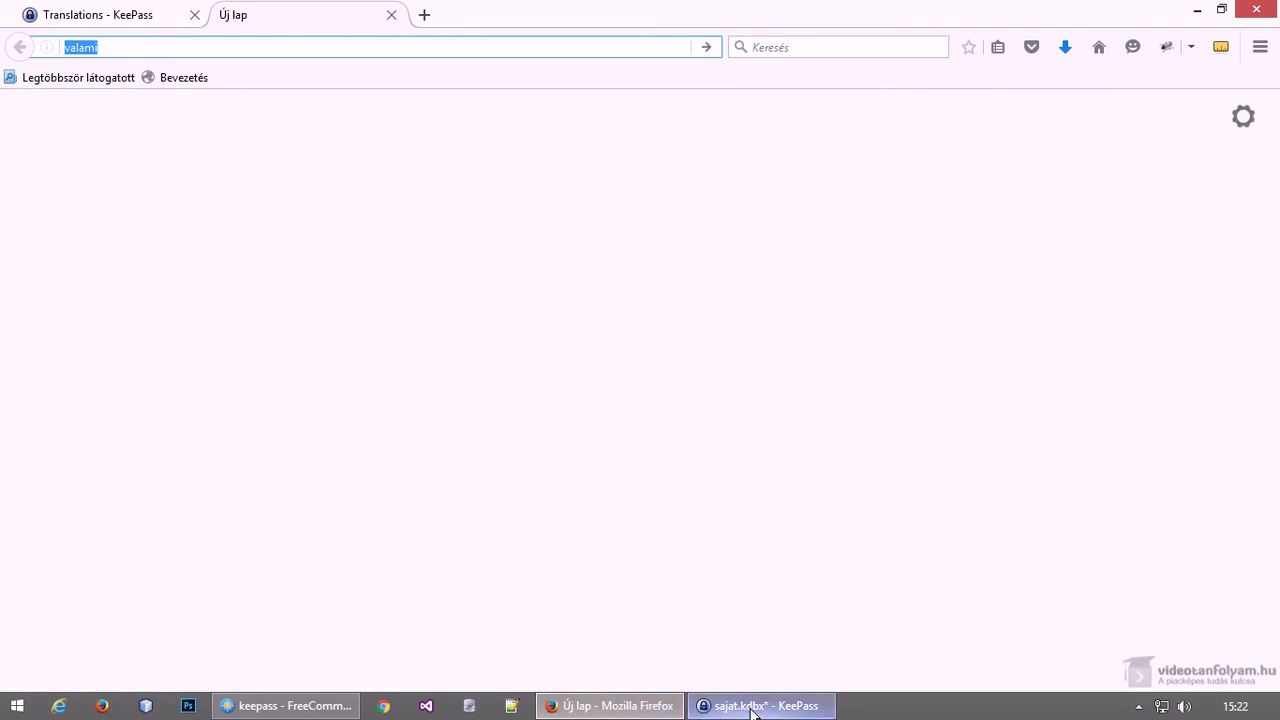
left_click(752, 706)
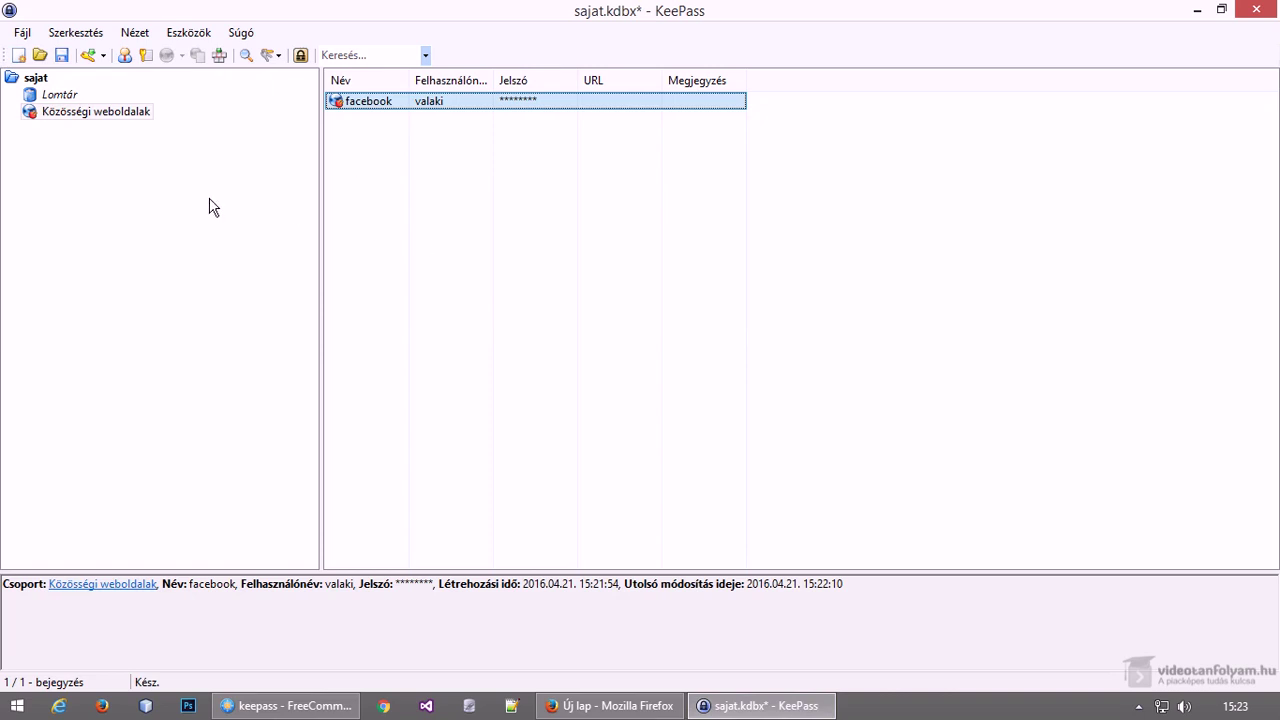
Look through the sajat group's commands and the add-entry options without choosing anything
left_click_drag(55, 114, 33, 85)
right_click(33, 85)
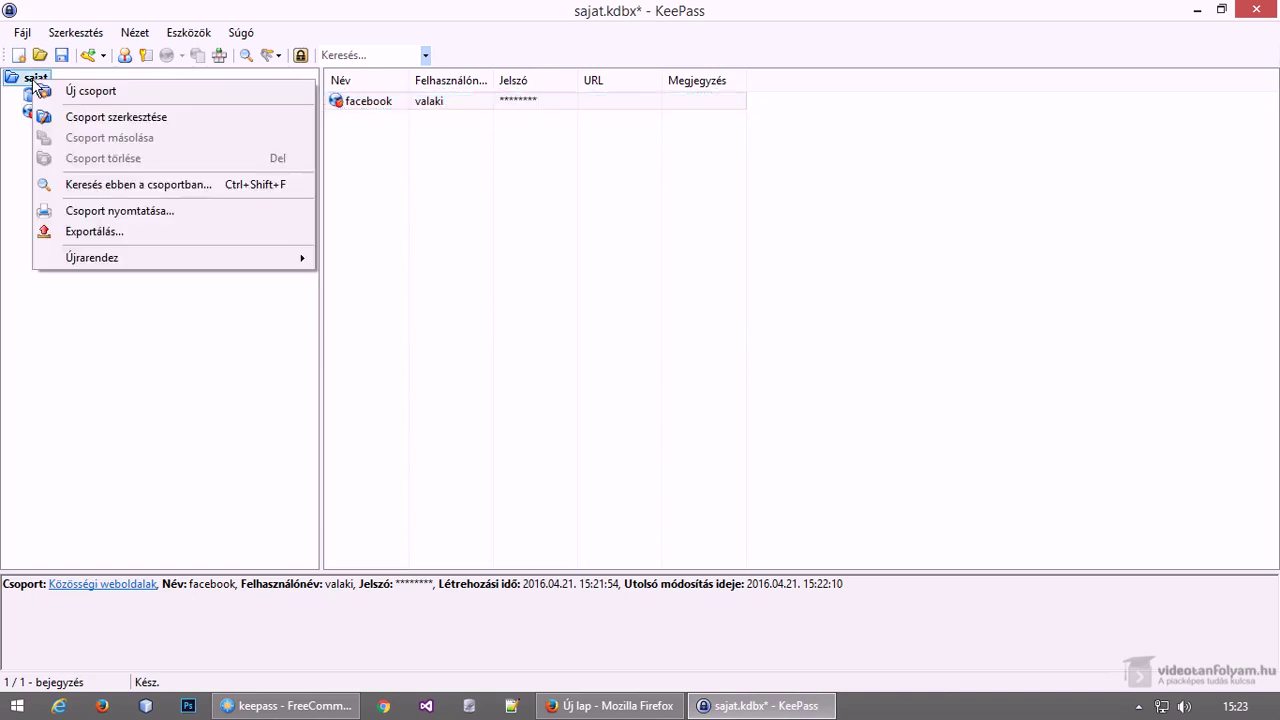
left_click(63, 310)
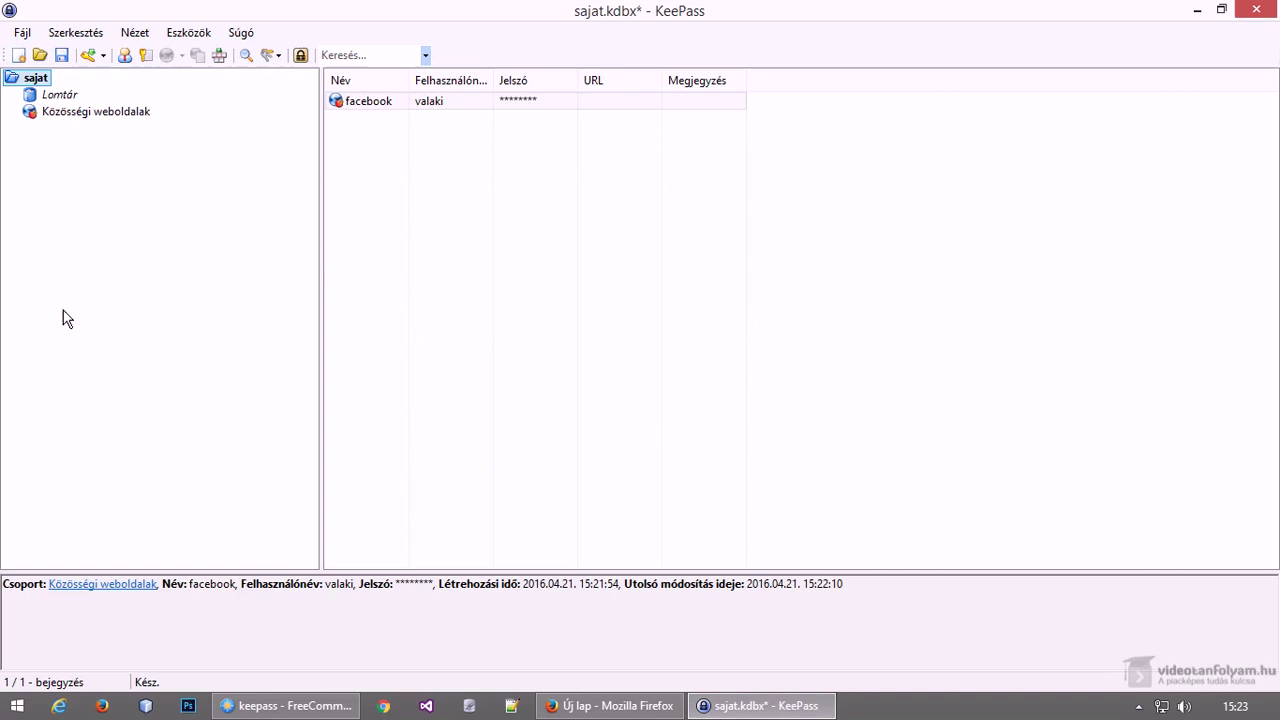
left_click(104, 60)
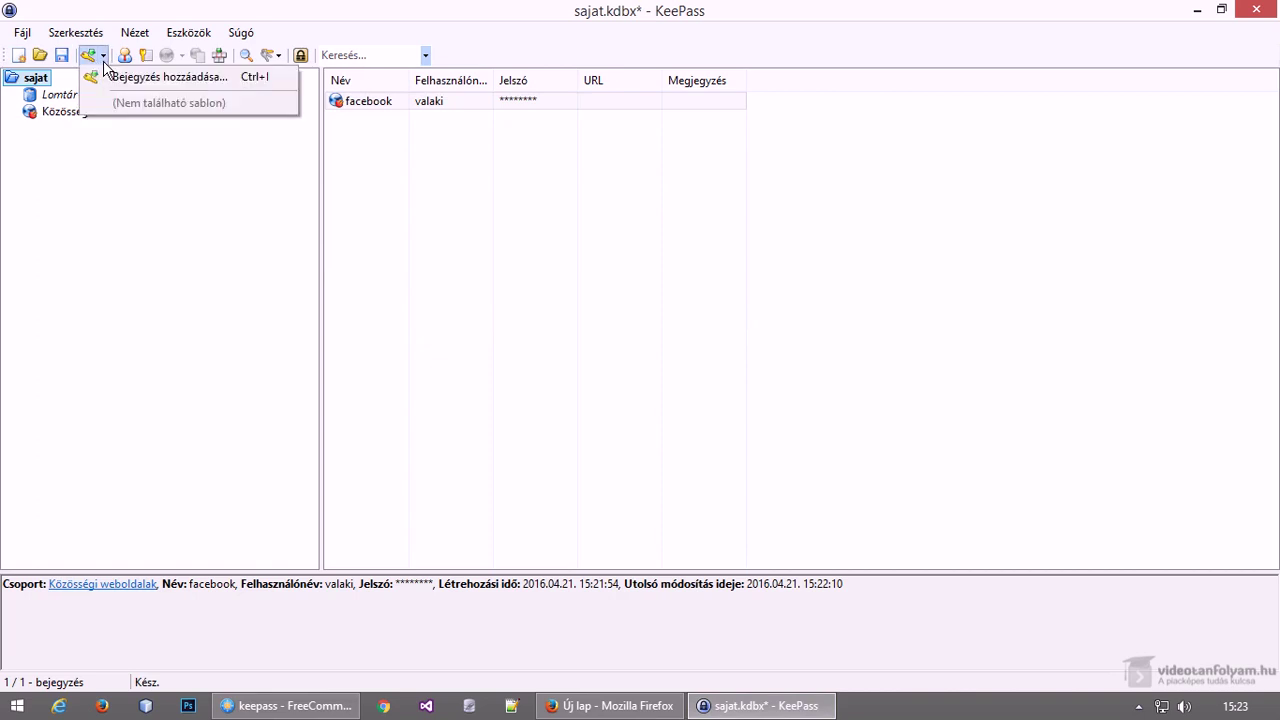
left_click(157, 220)
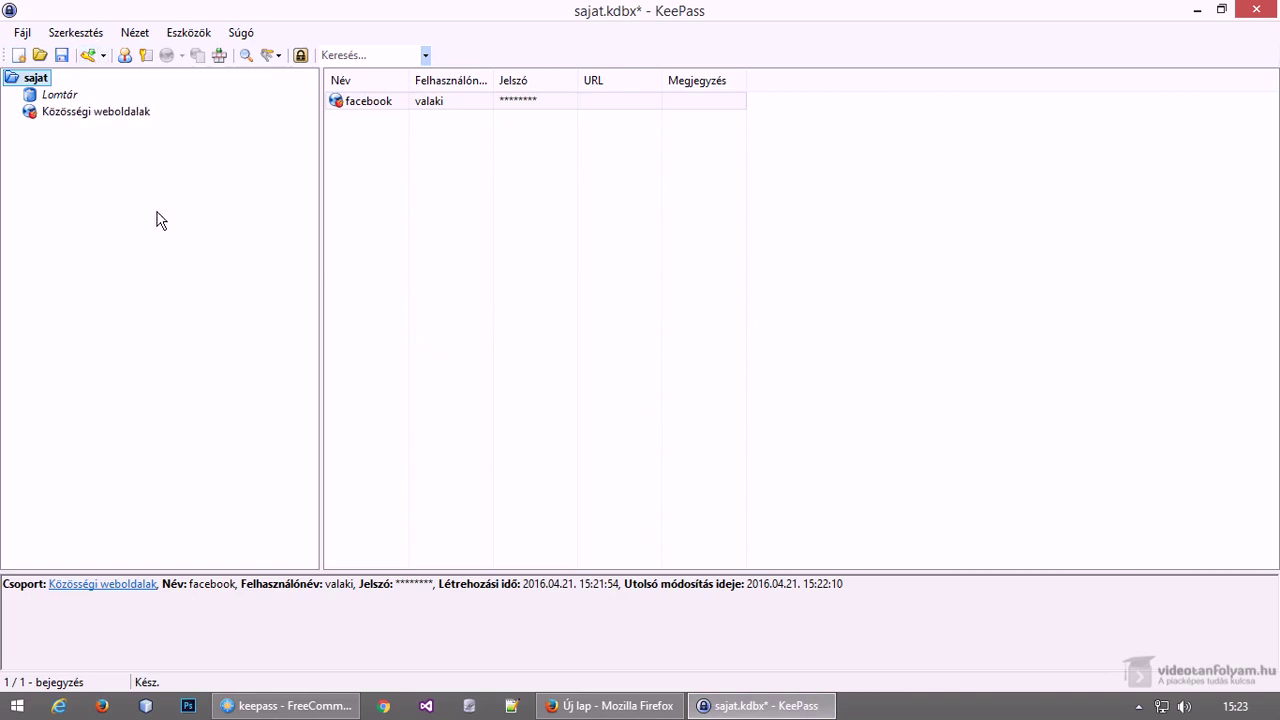
left_click(126, 60)
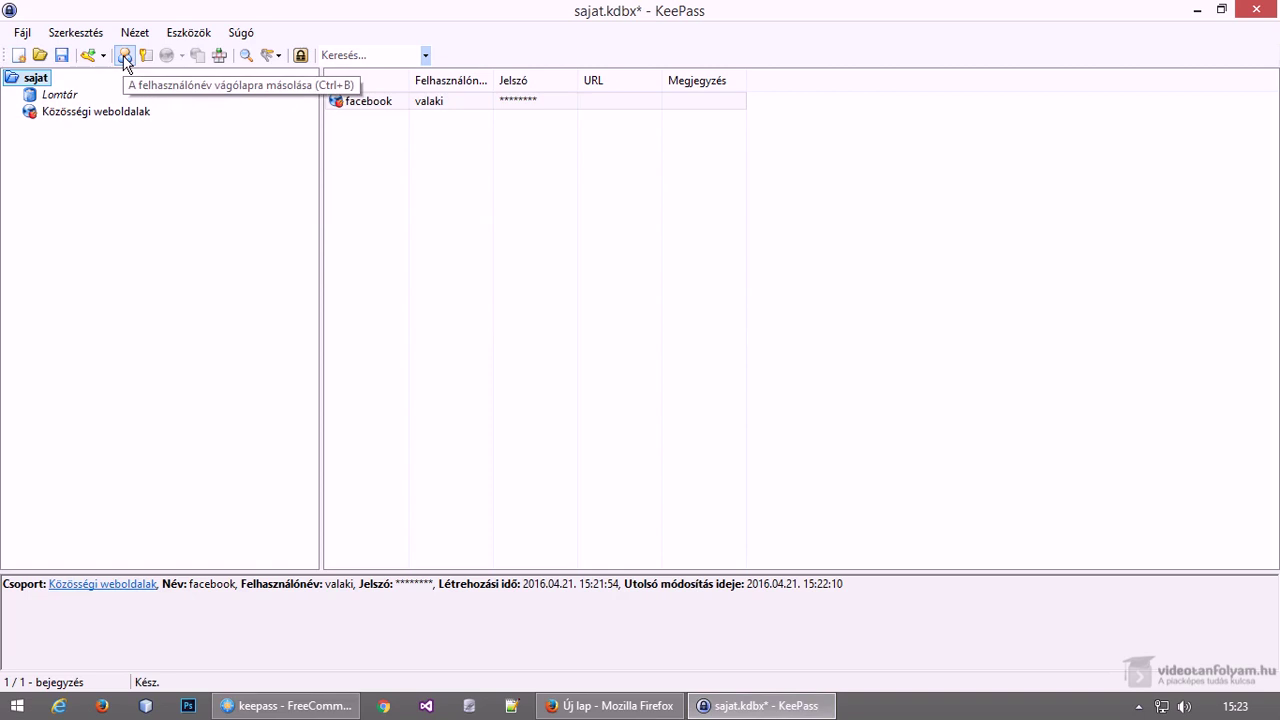
Select the facebook entry and copy its username, then its password
left_click(366, 108)
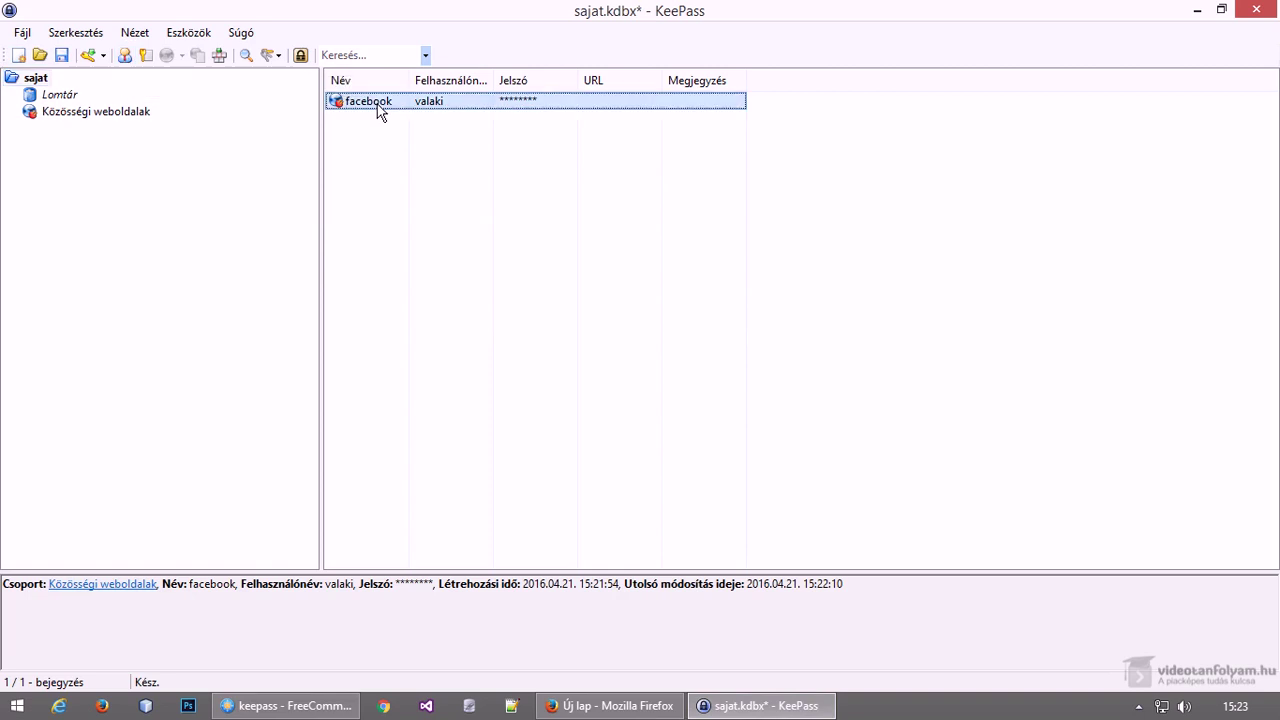
left_click(126, 58)
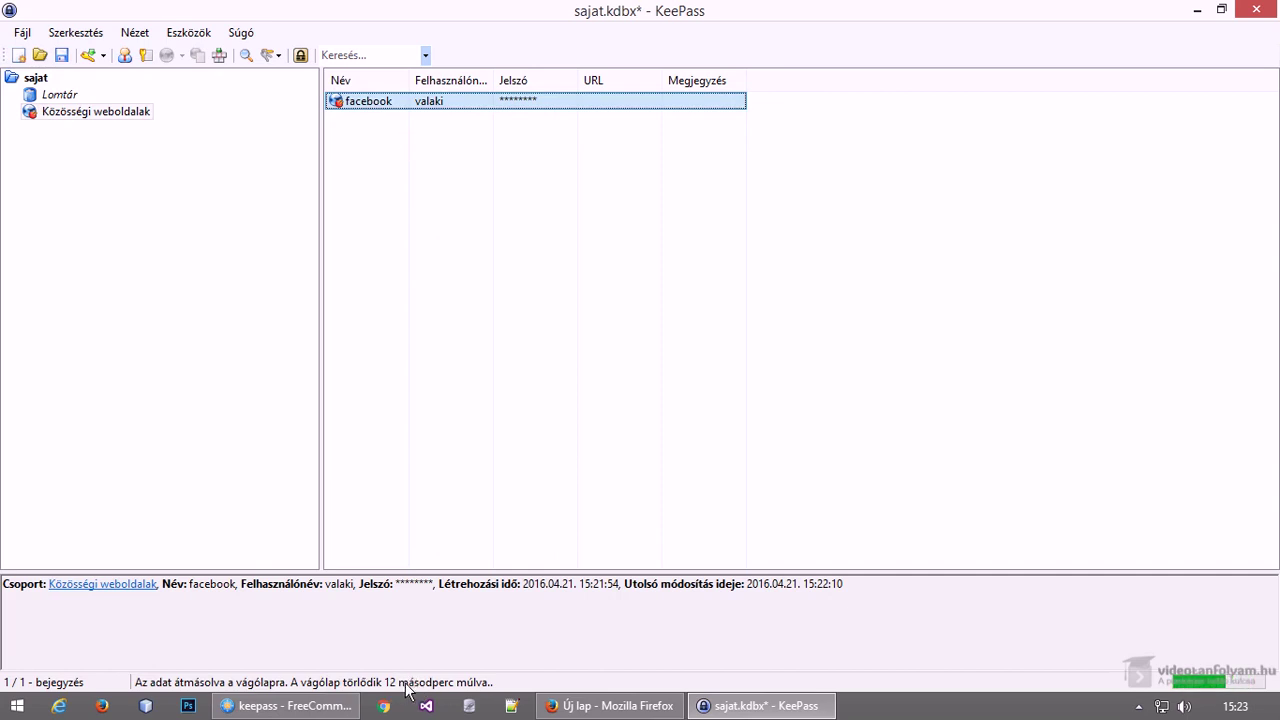
left_click(151, 62)
Create the group Weboldalak under sajat with the red exclamation icon, number 12
right_click(33, 87)
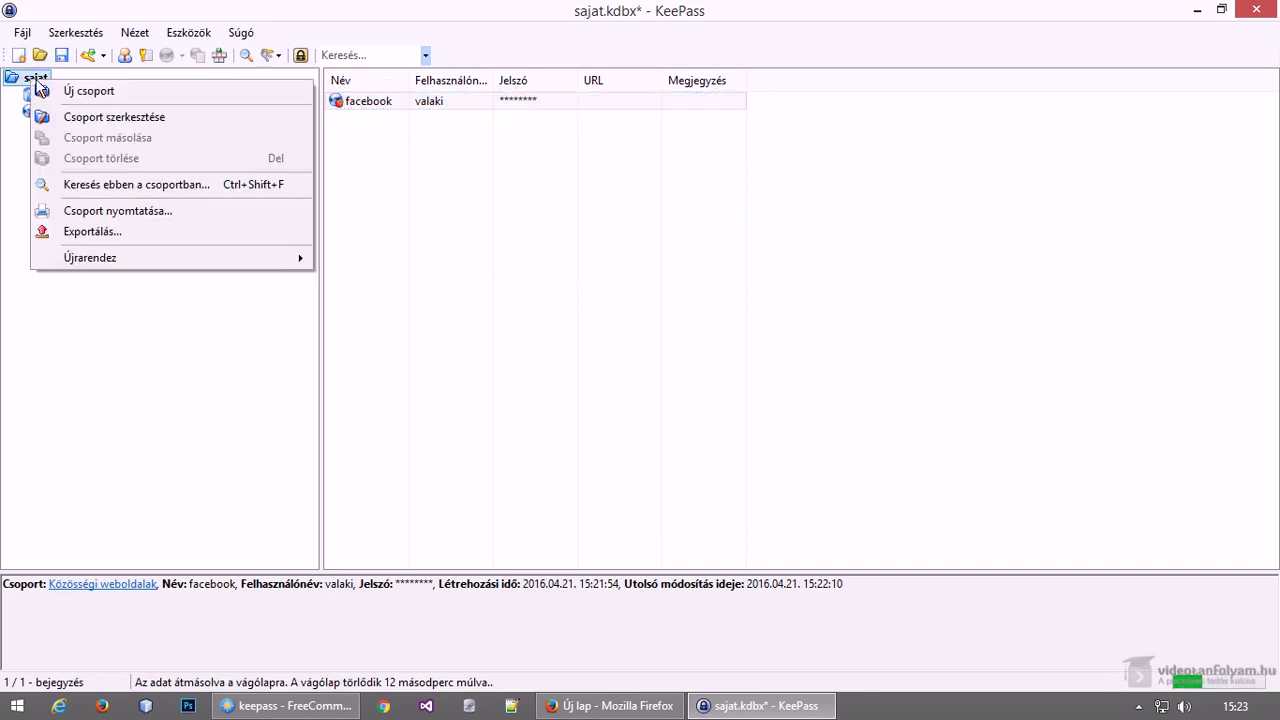
left_click(70, 92)
type("Weboldalak")
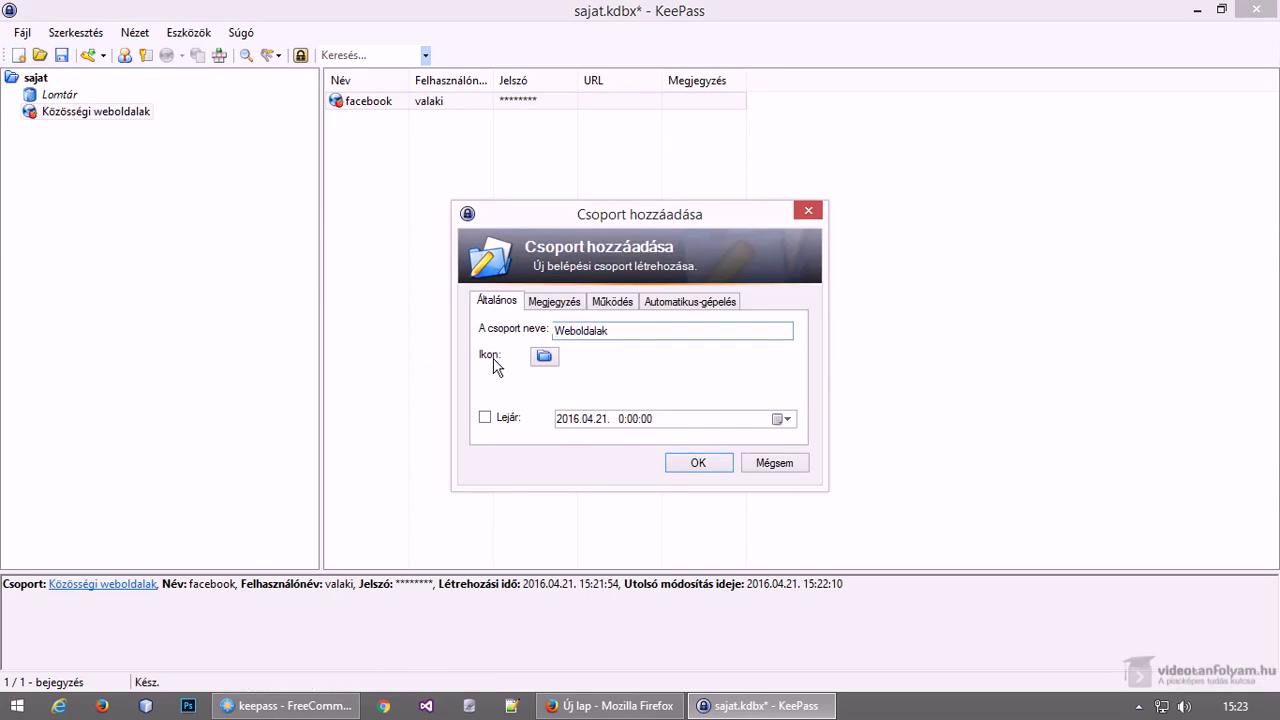
left_click(544, 356)
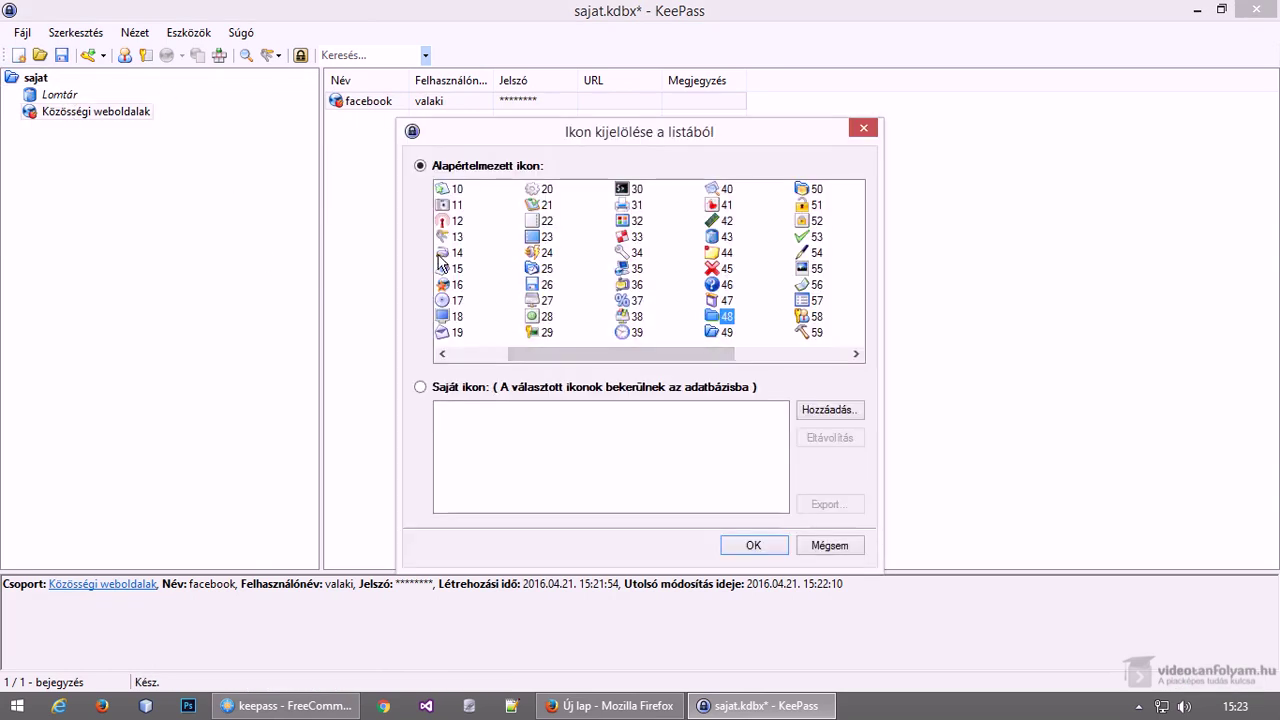
left_click(451, 221)
left_click(750, 545)
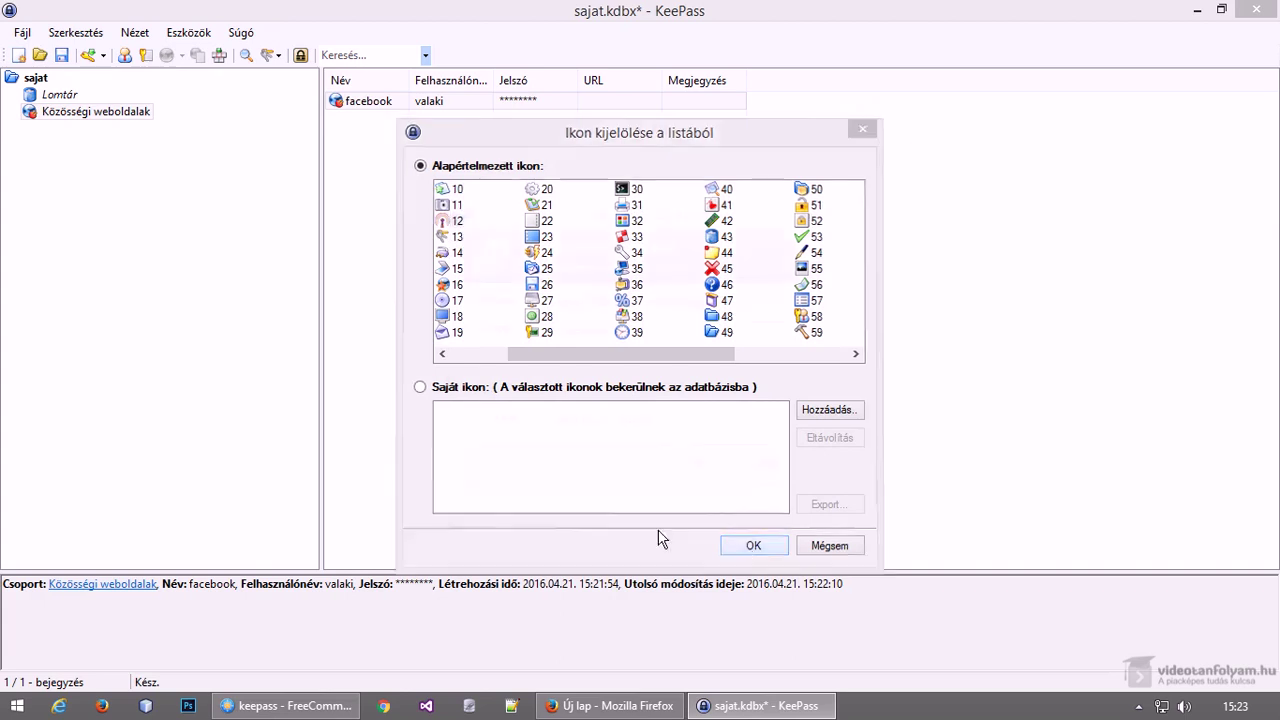
left_click(720, 463)
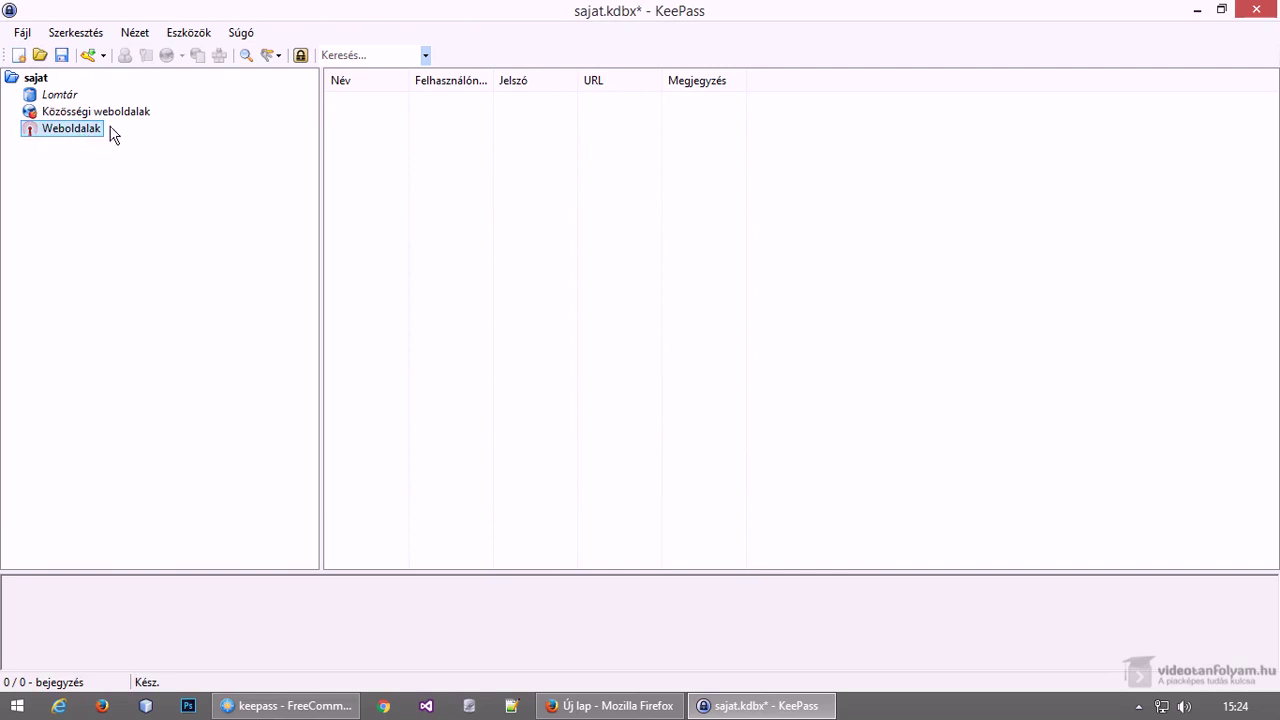
Start a new Weboldalak entry named Videotanfolyam, correcting the stray 'g' typo
left_click(89, 55)
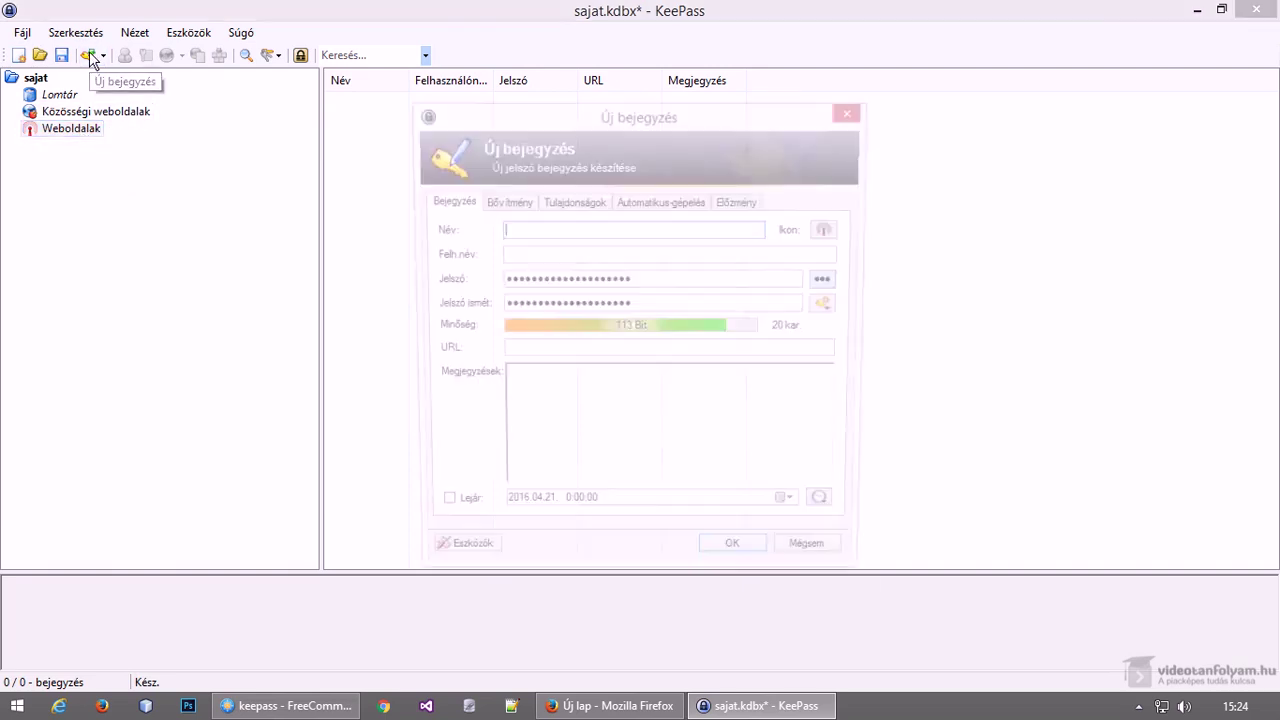
type("Videogtanfolyam")
left_click(527, 229)
key("BackSpace")
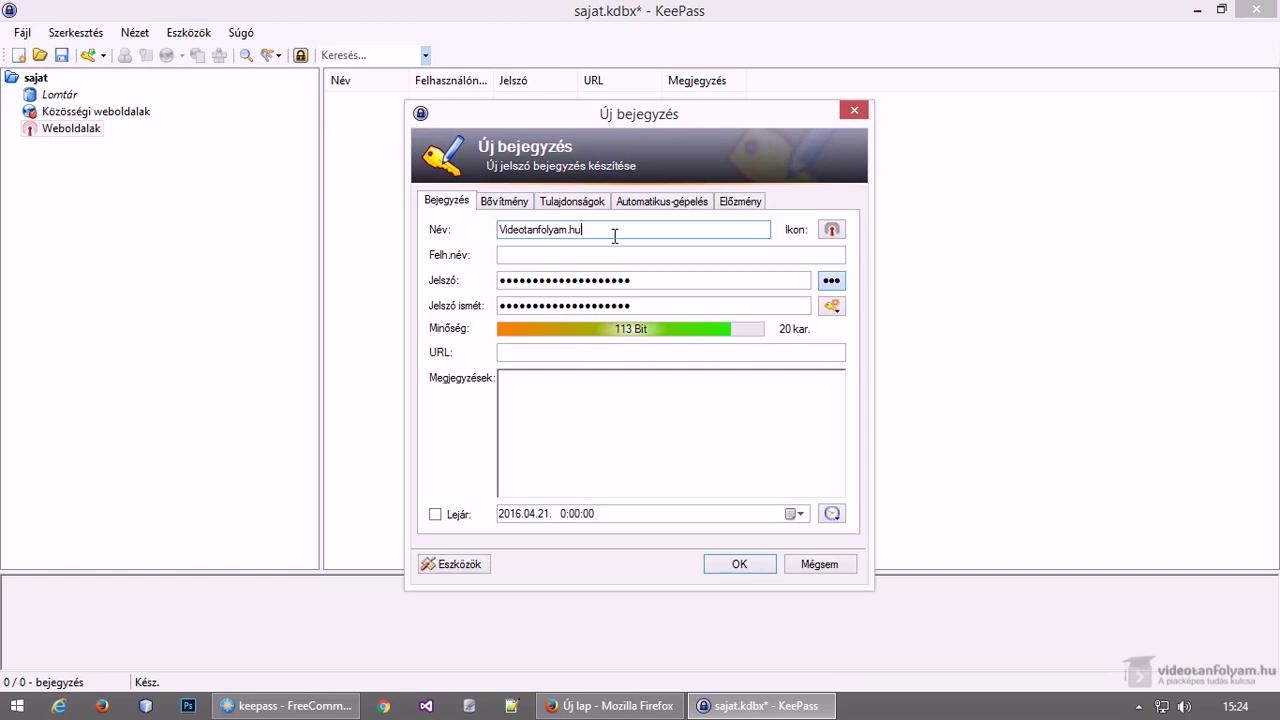
left_click(586, 257)
type("valaki")
key("Tab")
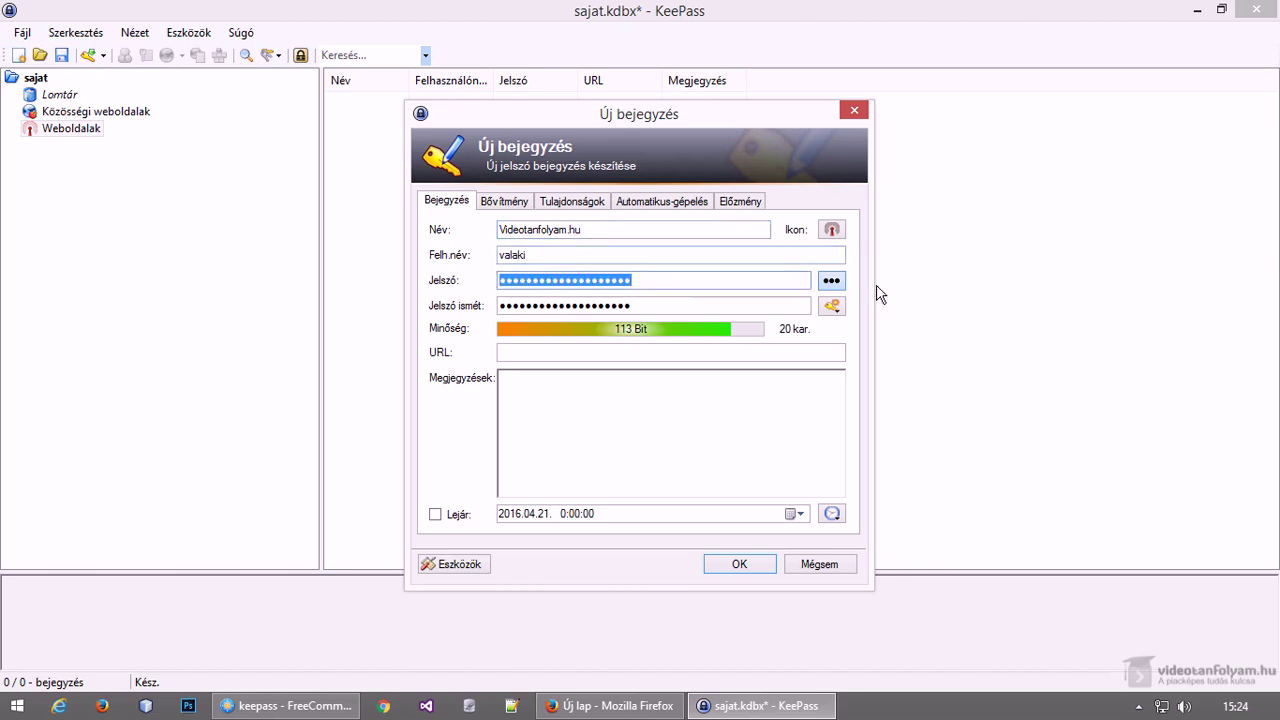
left_click(833, 283)
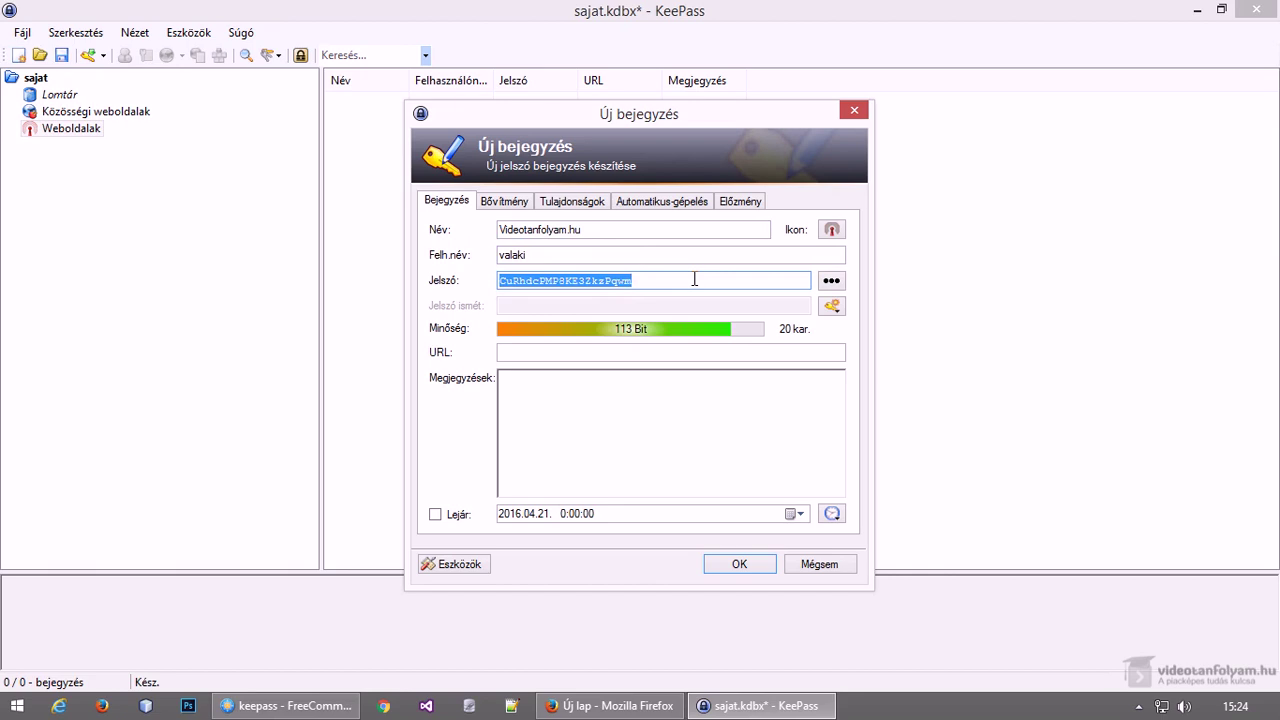
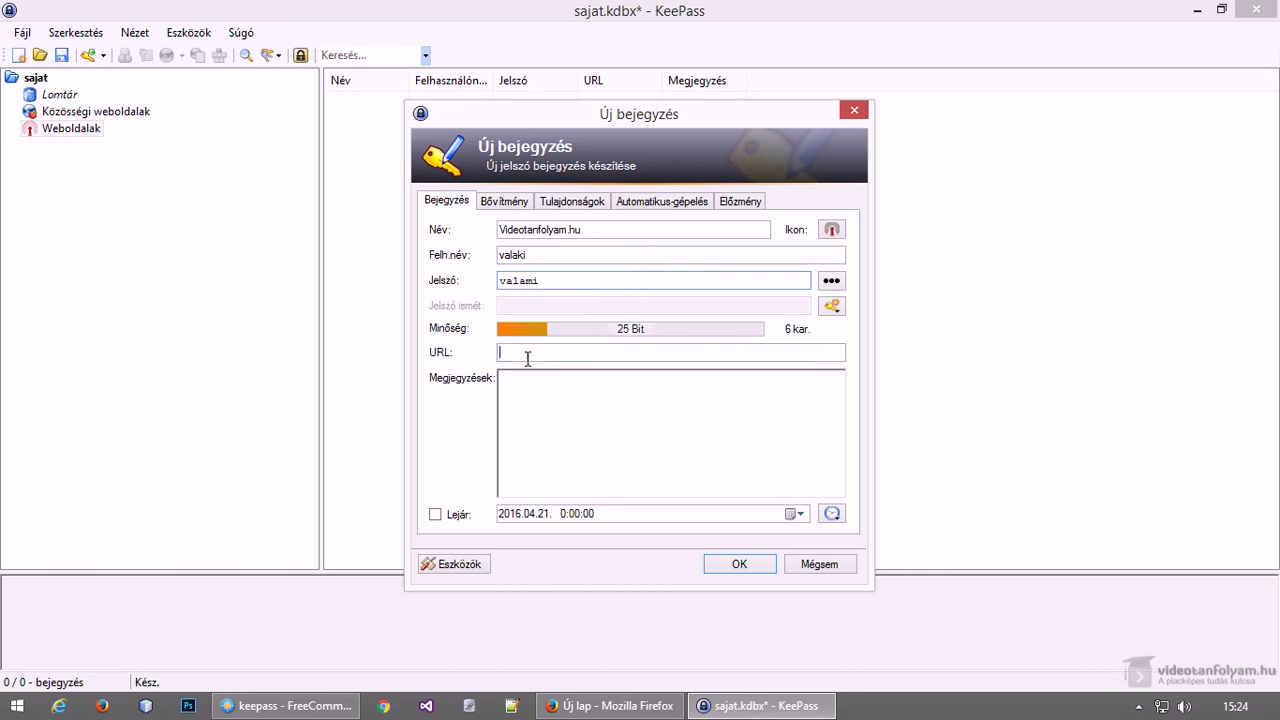
left_click(627, 703)
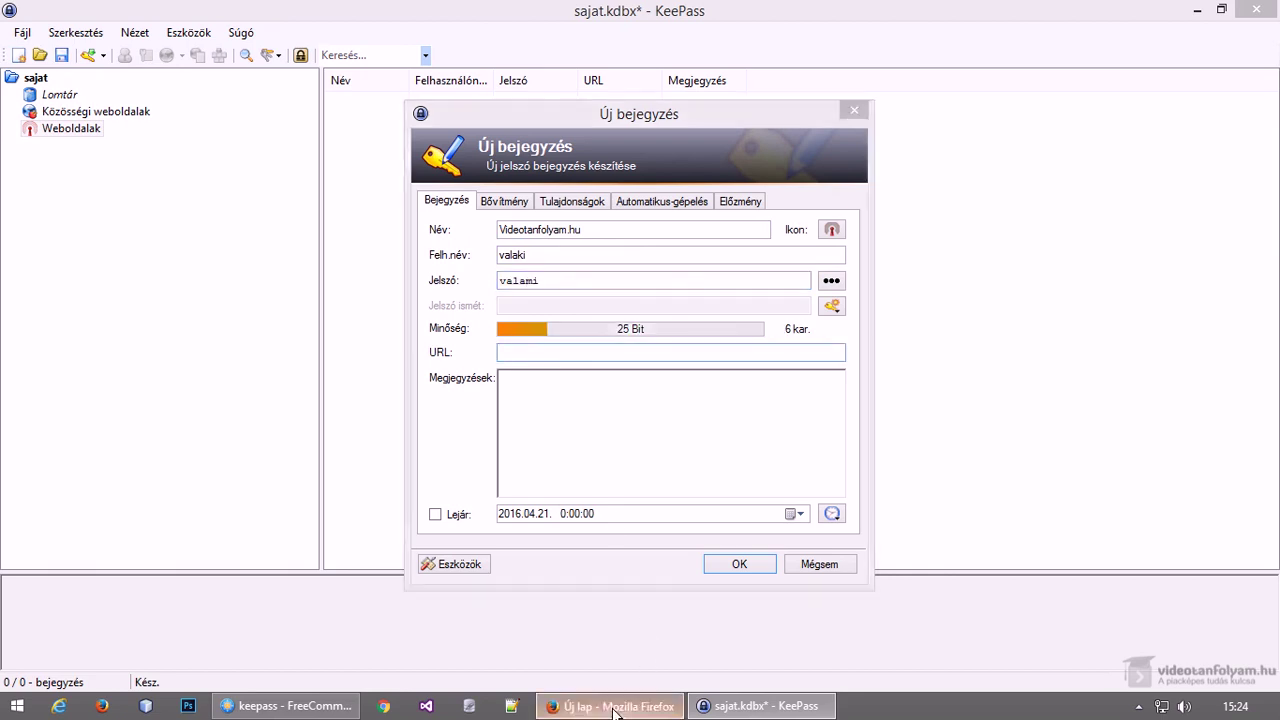
Load the videotanfolyam.hu website in Firefox
type("videotanfolyam.hu/")
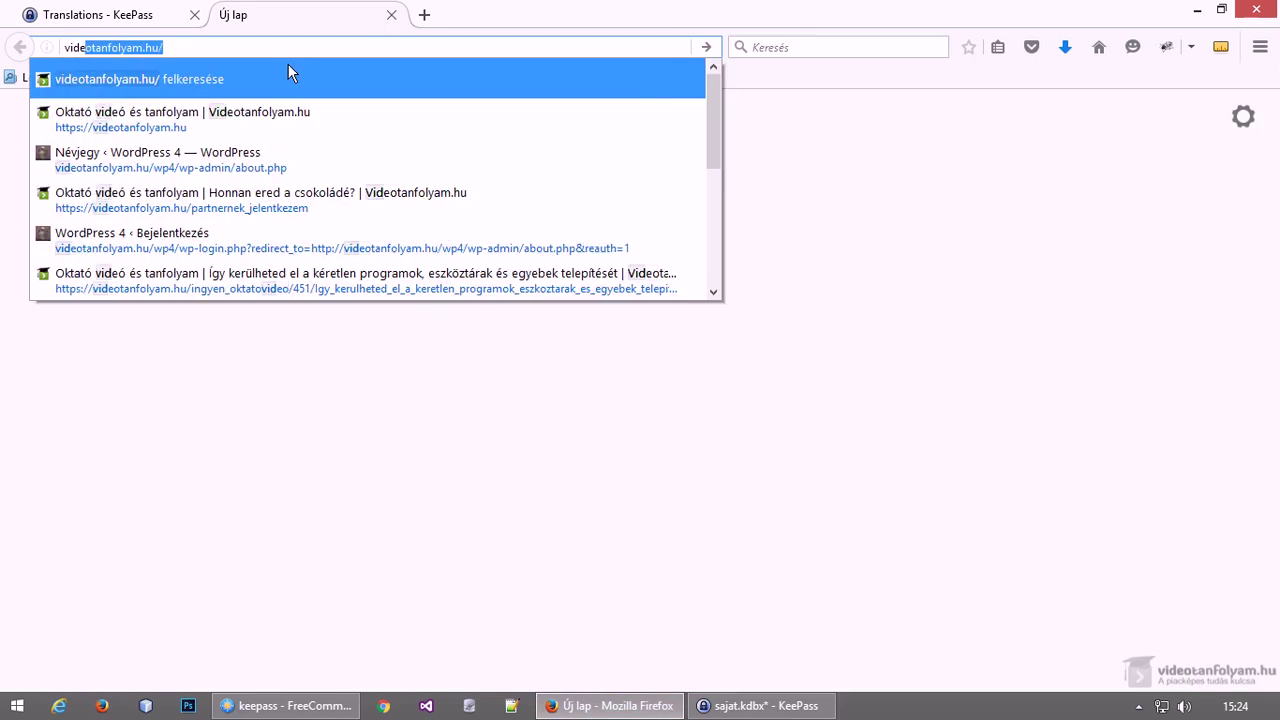
key("Return")
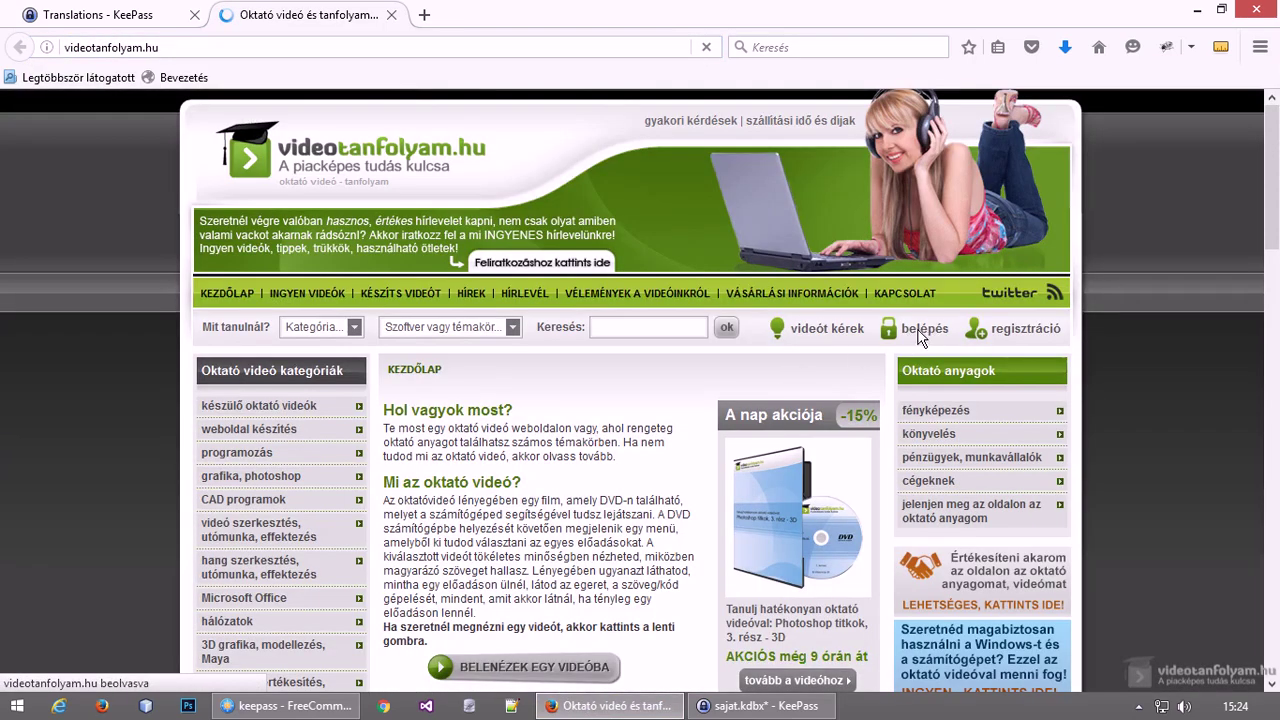
left_click(915, 338)
left_click(952, 318)
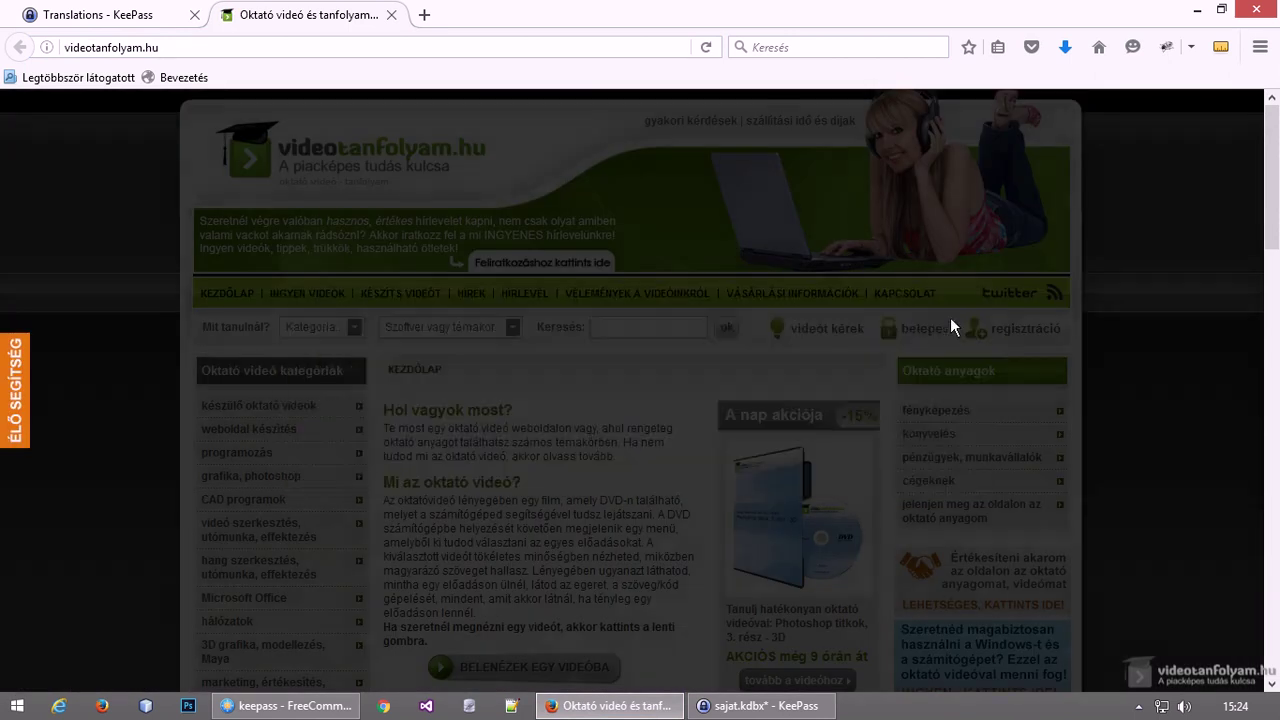
left_click(215, 49)
left_click(215, 49)
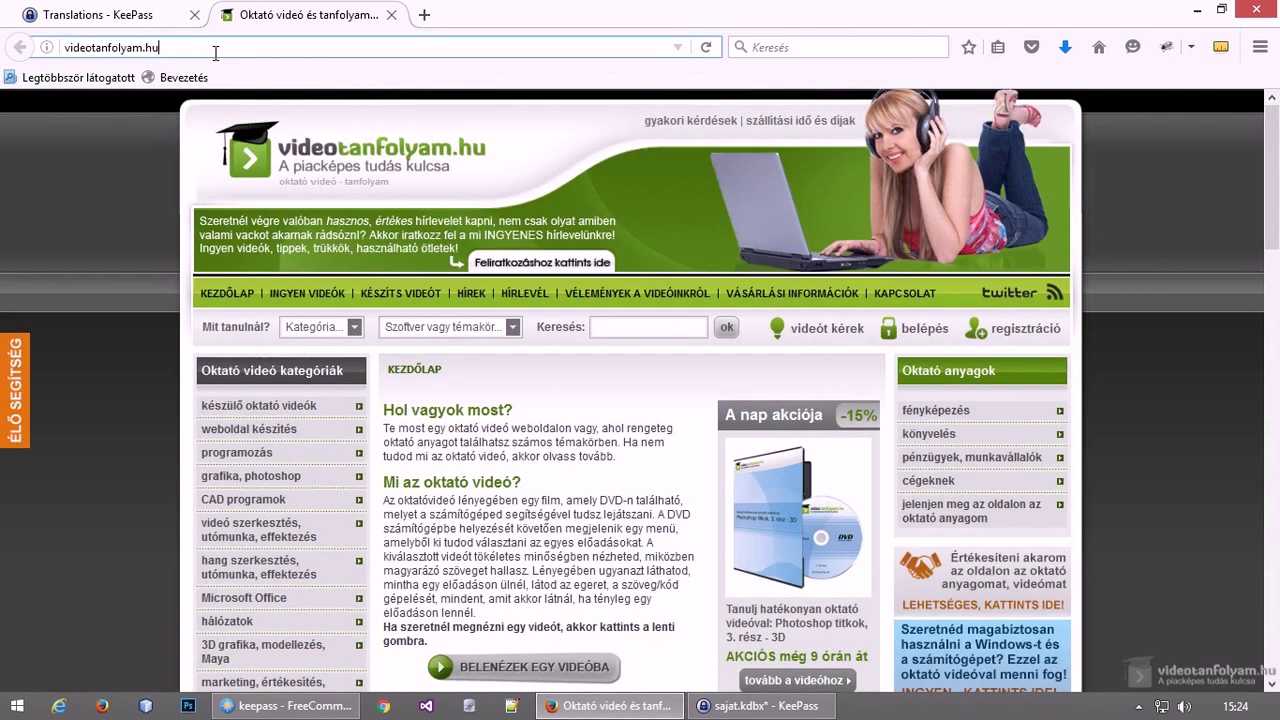
type("/belepes")
key("Return")
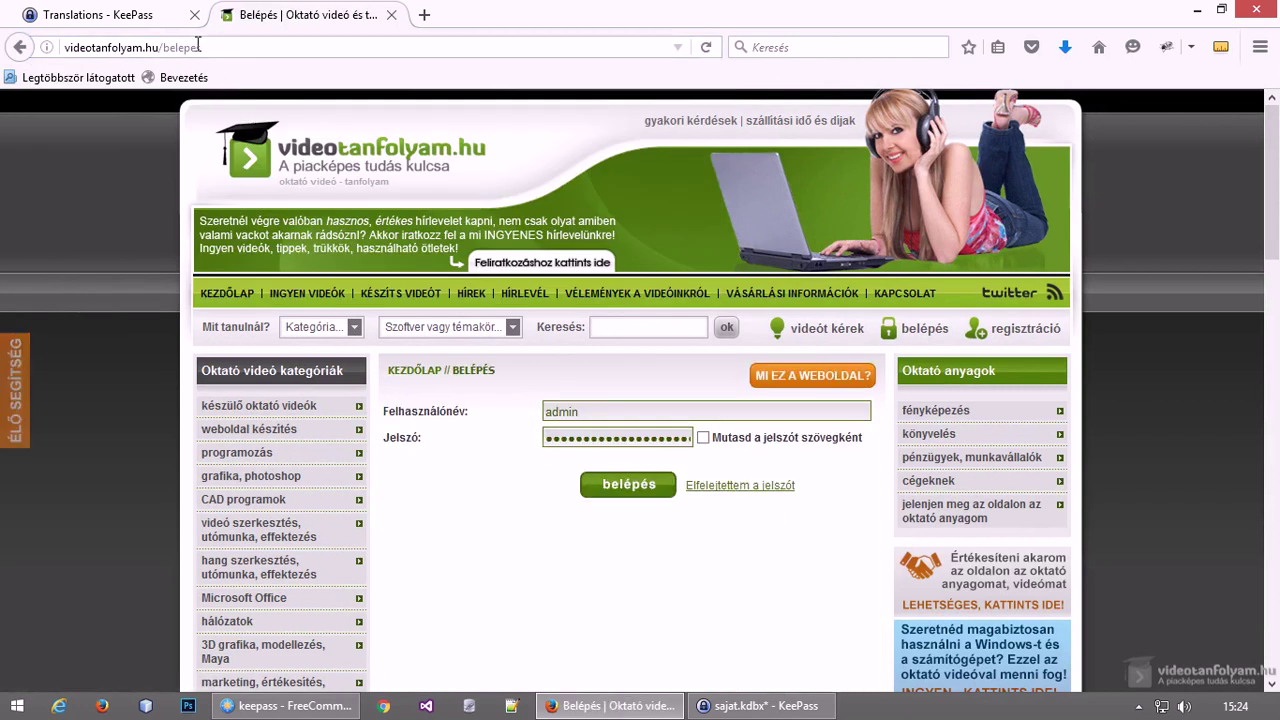
left_click(208, 47)
key("ctrl+c")
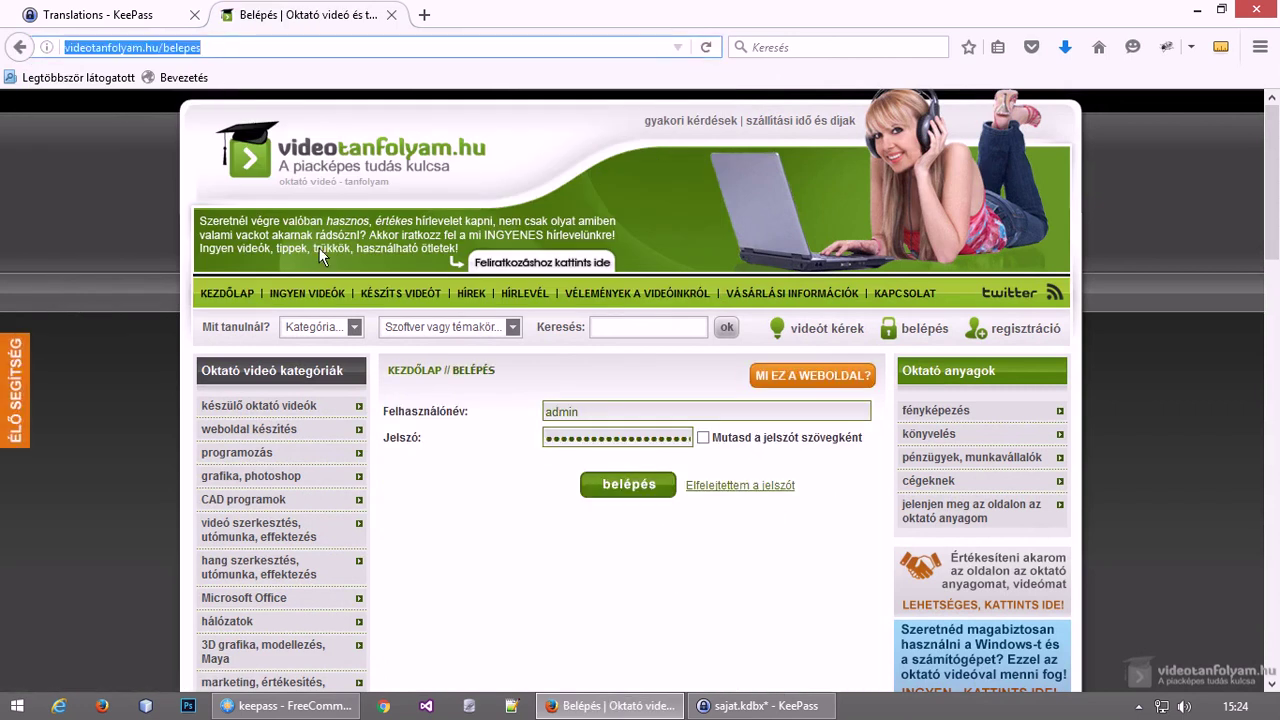
left_click(709, 706)
type("https://")
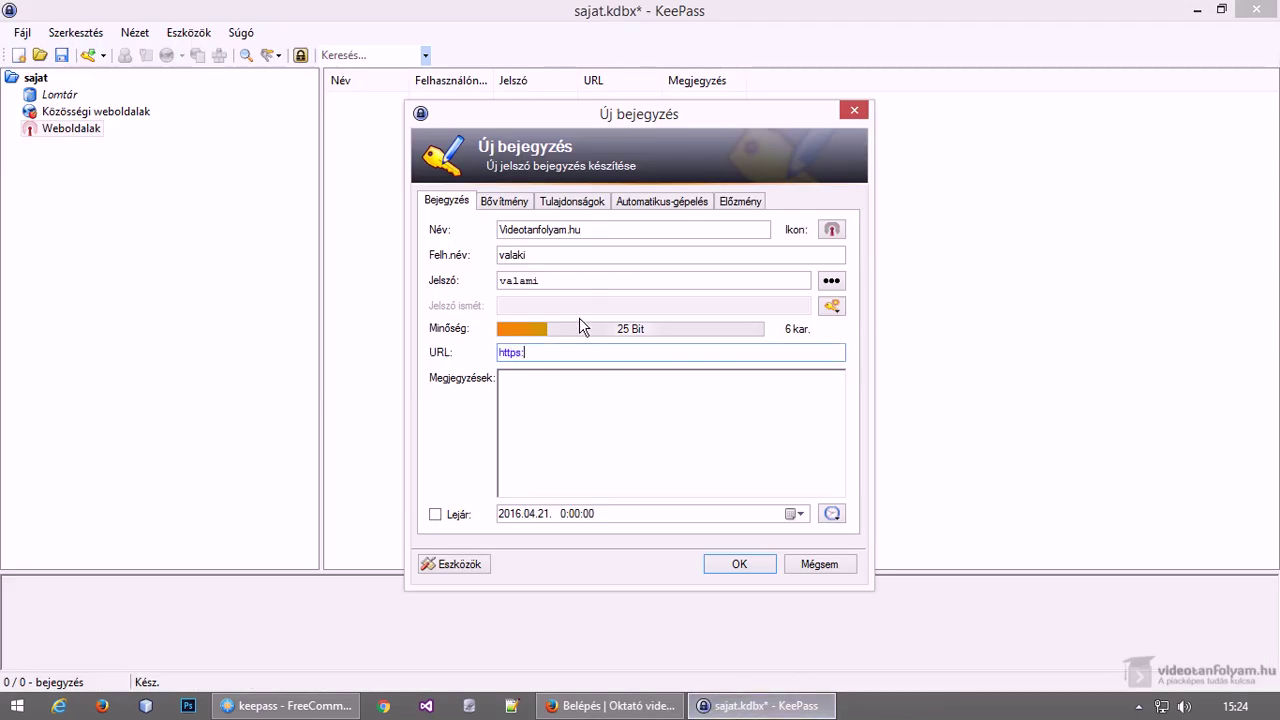
key("ctrl+v")
double_click(539, 352)
left_click(553, 353)
key("BackSpace")
key("BackSpace")
key("BackSpace")
key("BackSpace")
key("BackSpace")
key("BackSpace")
key("BackSpace")
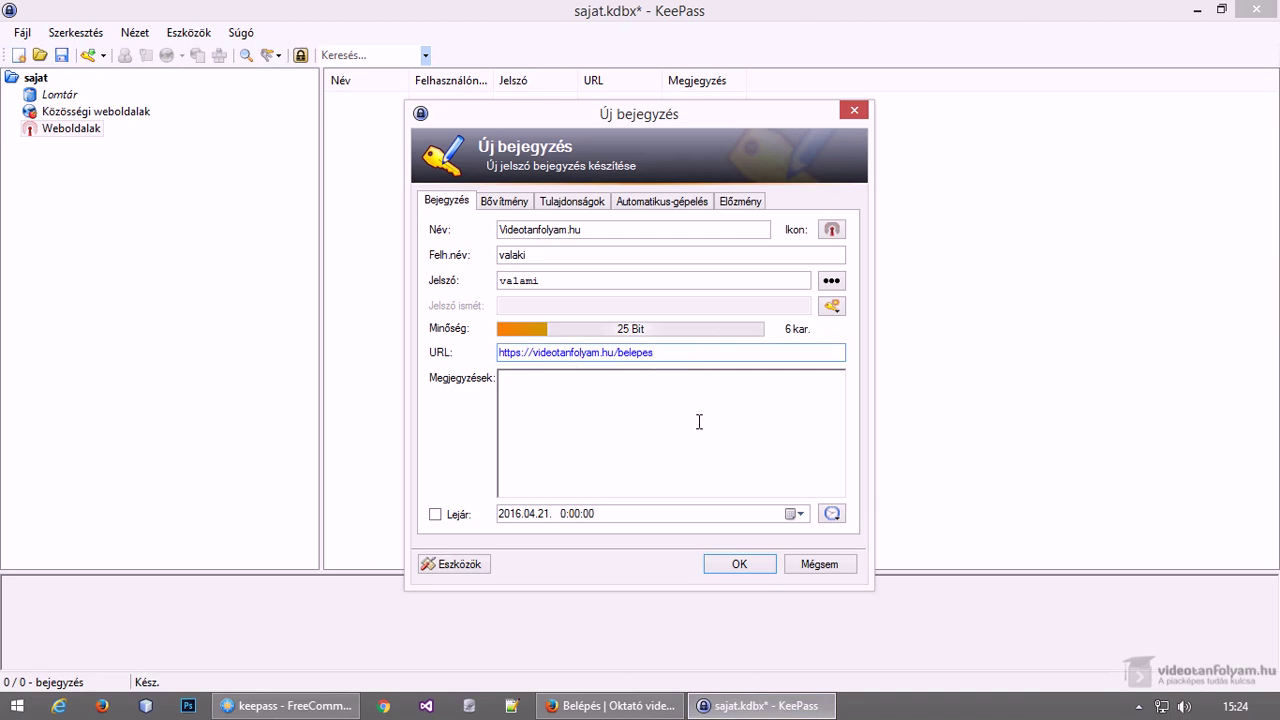
left_click(737, 564)
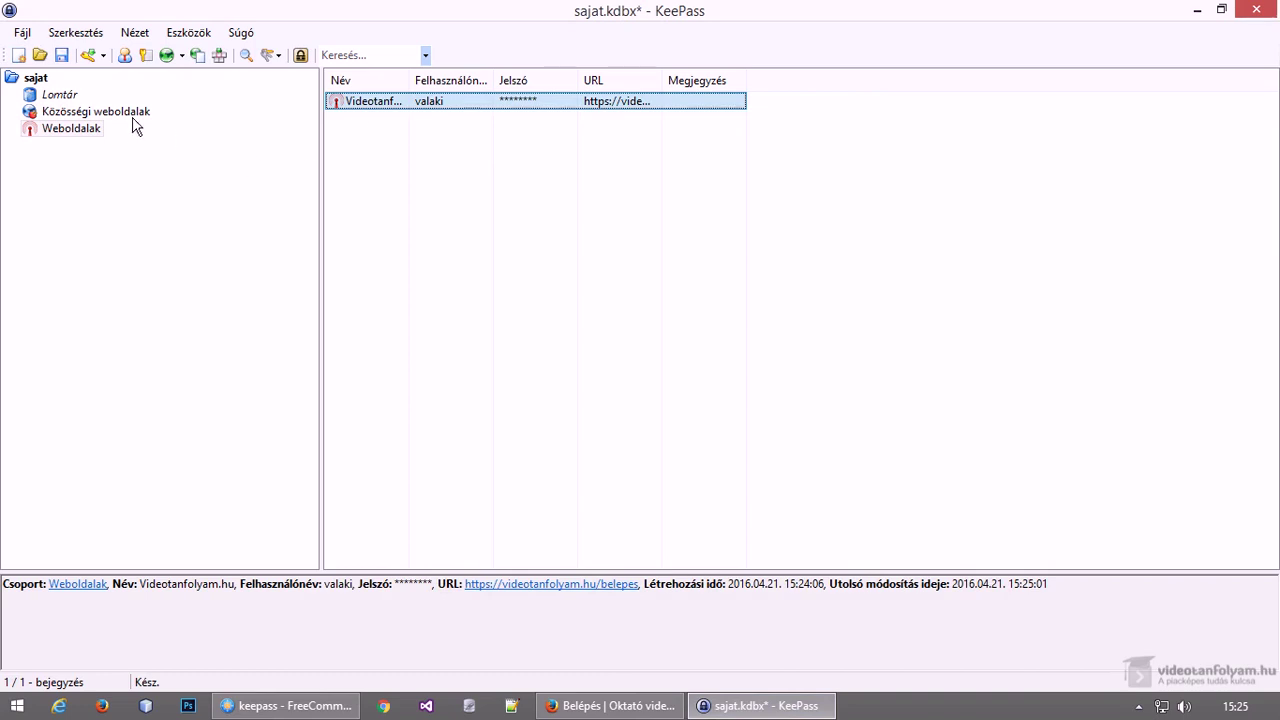
left_click(97, 112)
left_click(67, 130)
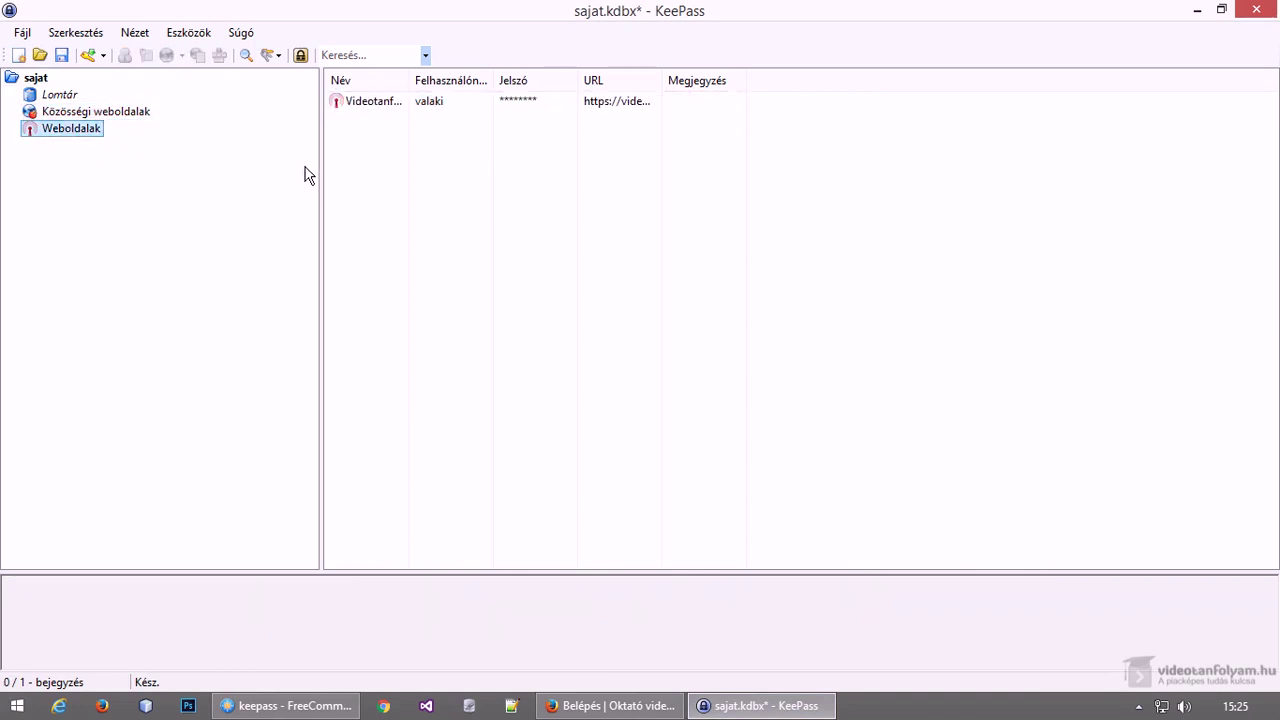
Open the Videotanfolyam.hu entry's URL in the browser
right_click(129, 256)
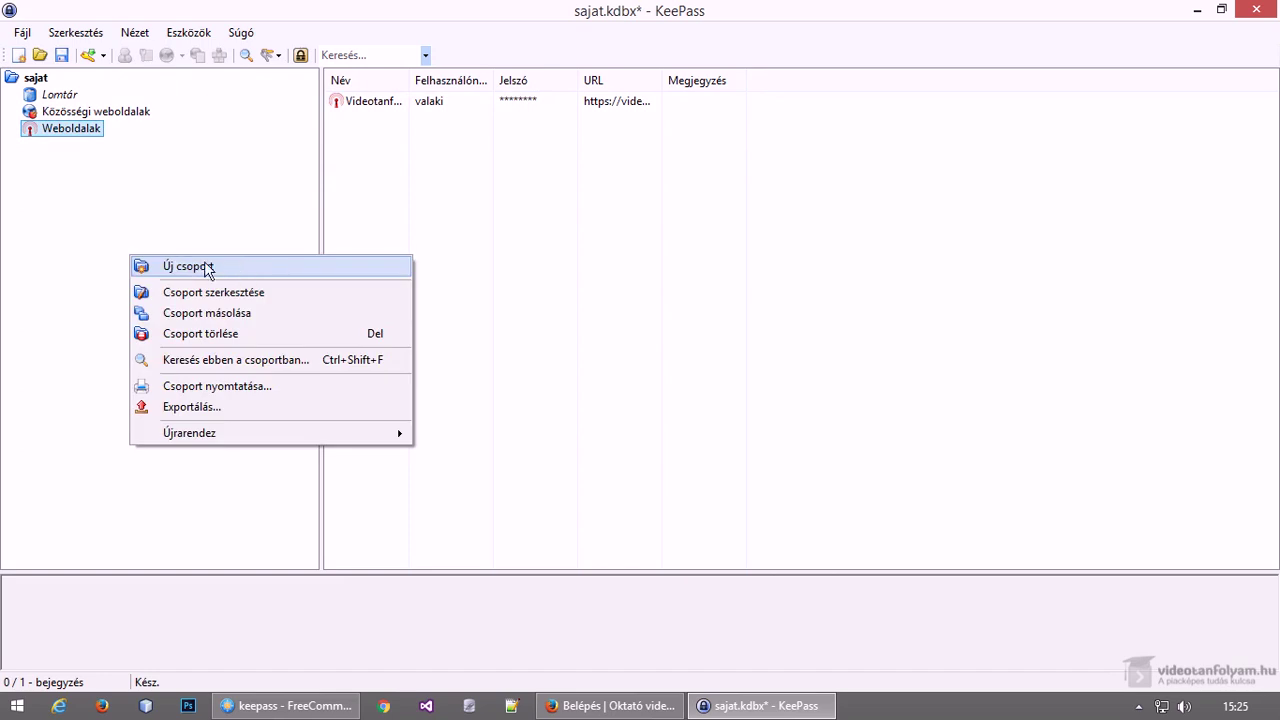
left_click(109, 241)
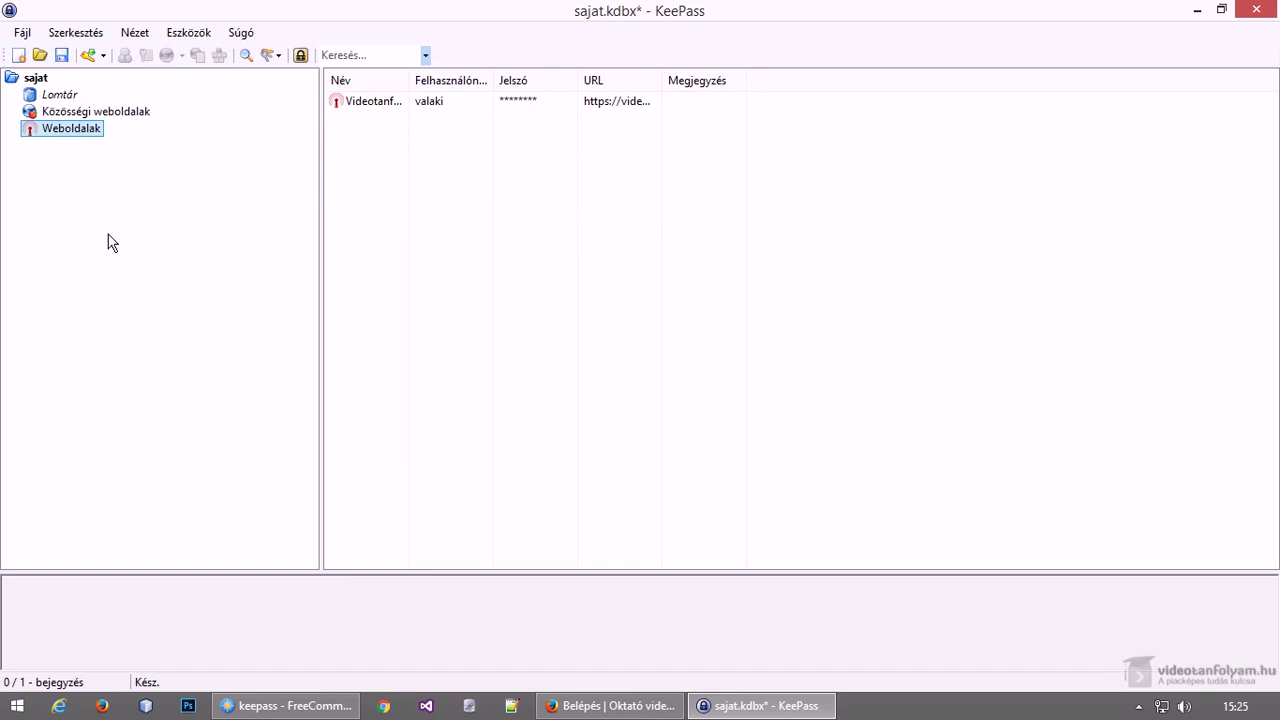
left_click(423, 108)
right_click(414, 102)
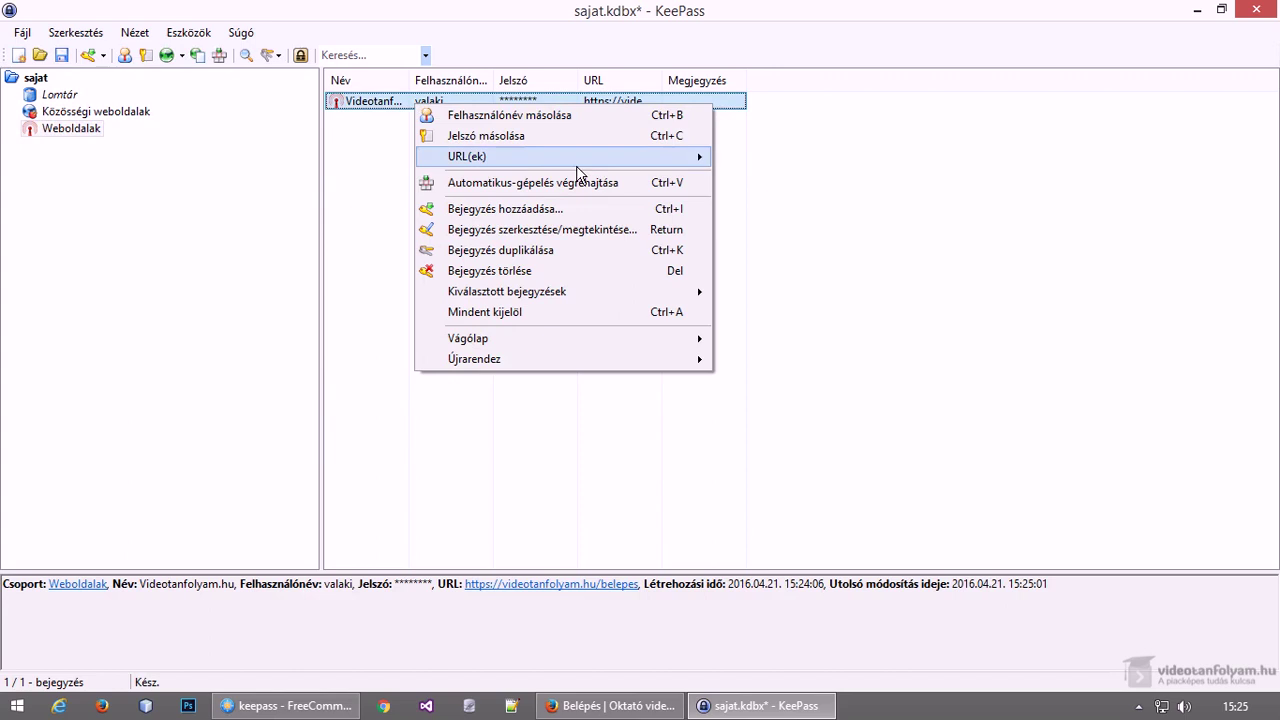
mouse_move(578, 165)
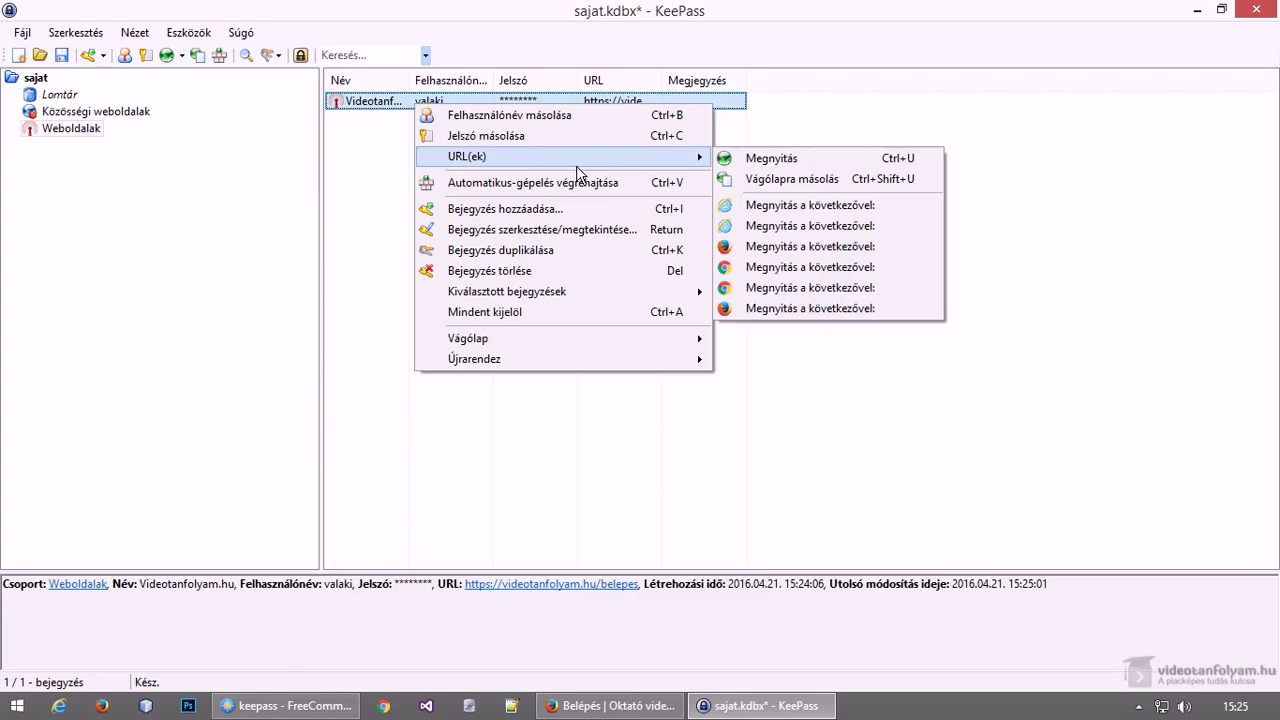
left_click(744, 160)
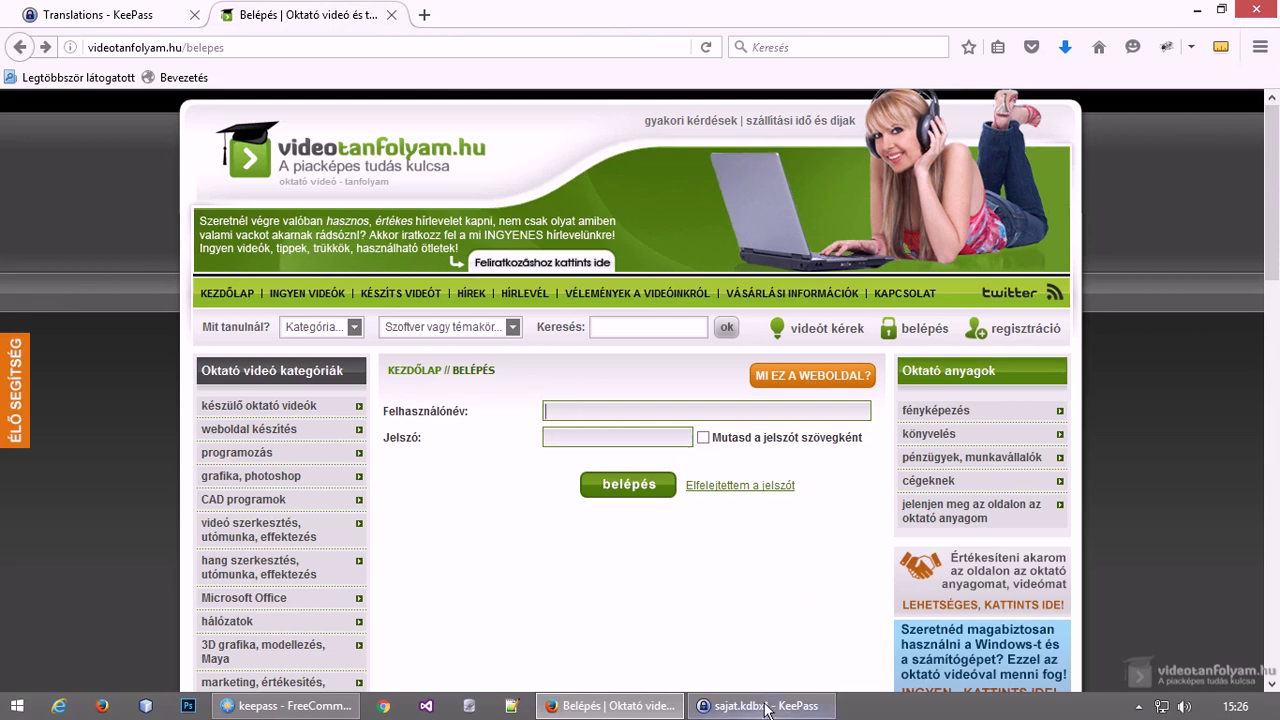
left_click(760, 705)
Auto-type the entry's username and password into the videotanfolyam.hu login form
right_click(466, 102)
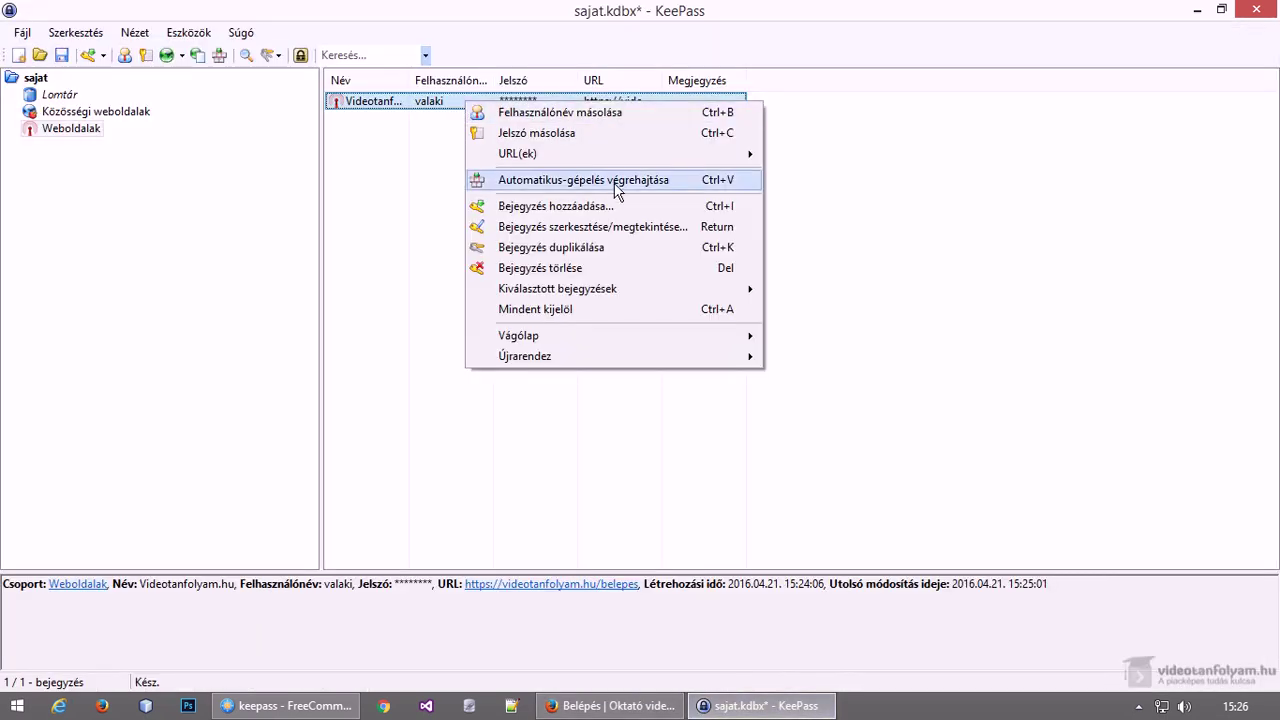
left_click(612, 185)
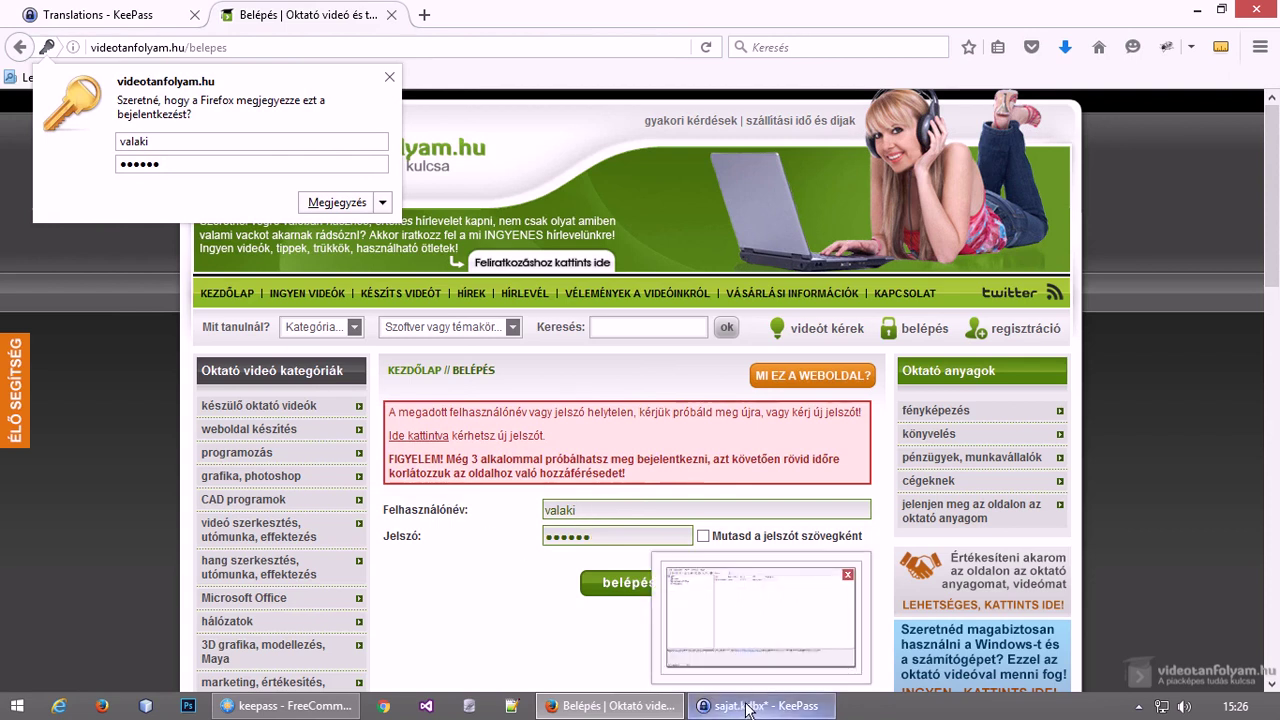
left_click(748, 707)
right_click(469, 101)
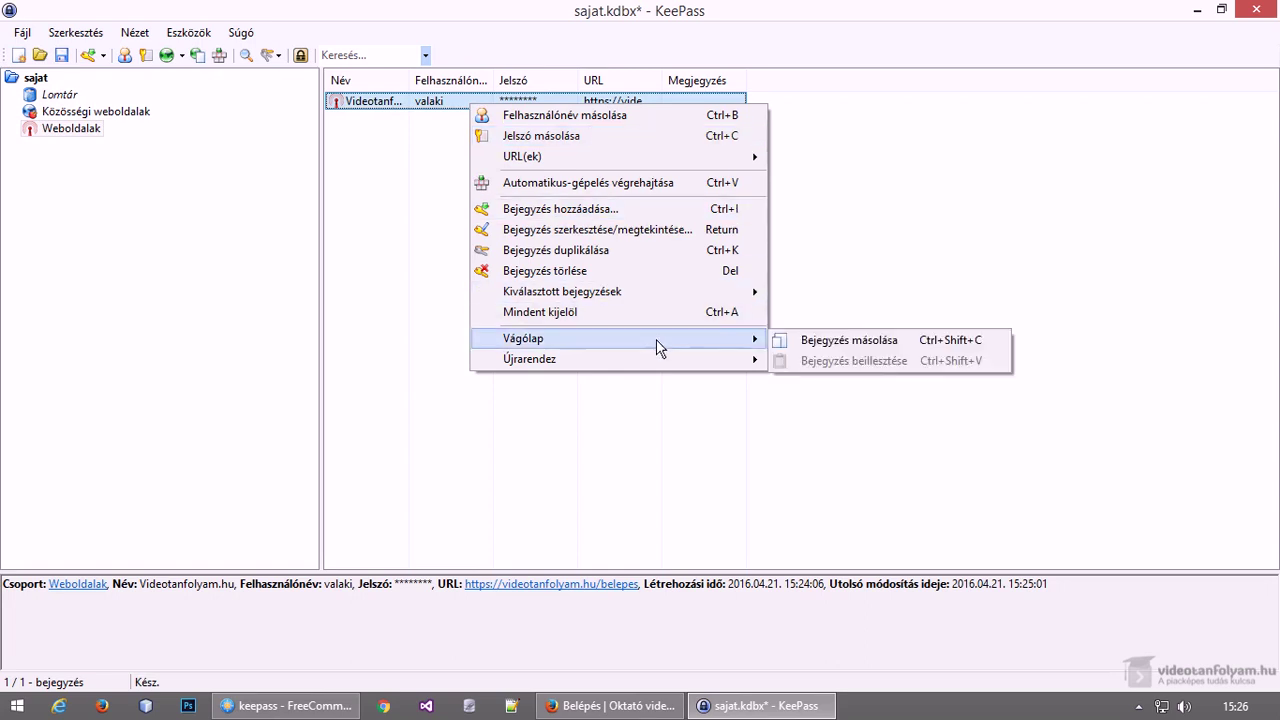
Reselect the Videotanfolyam.hu entry and close KeePass, prompting to save sajat.kdbx
mouse_move(651, 301)
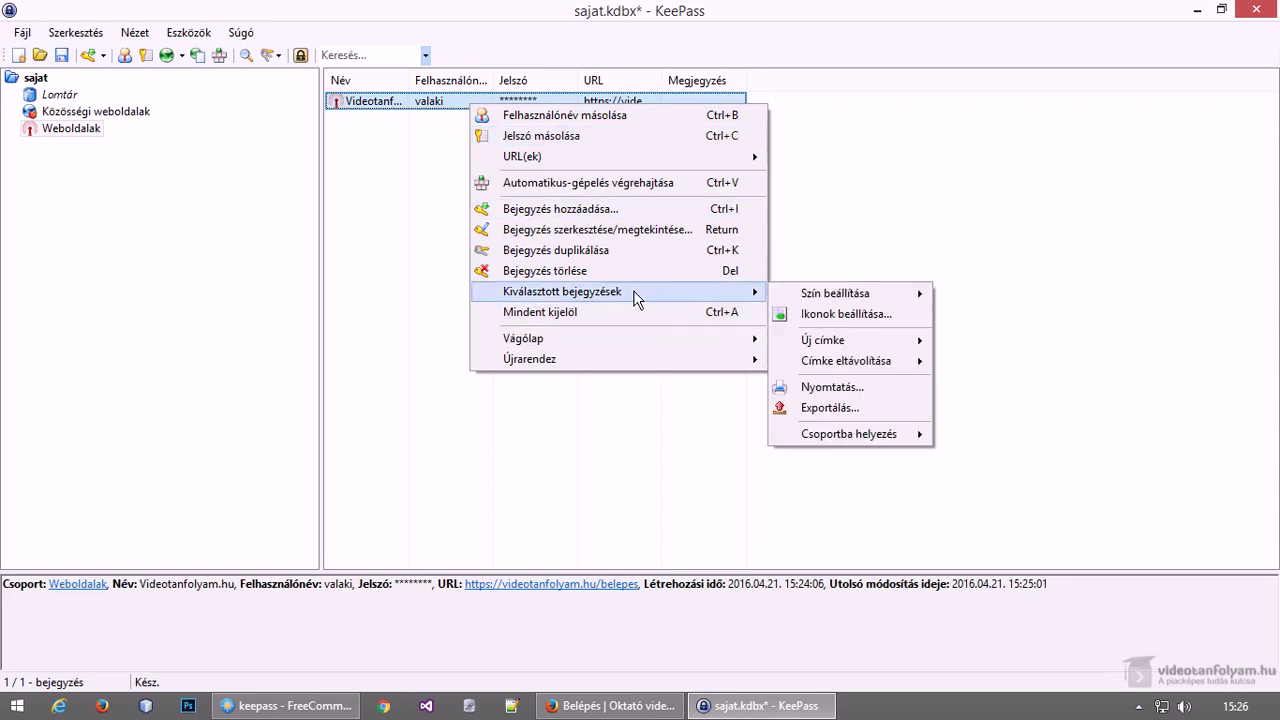
left_click(383, 183)
left_click(404, 153)
left_click(352, 103)
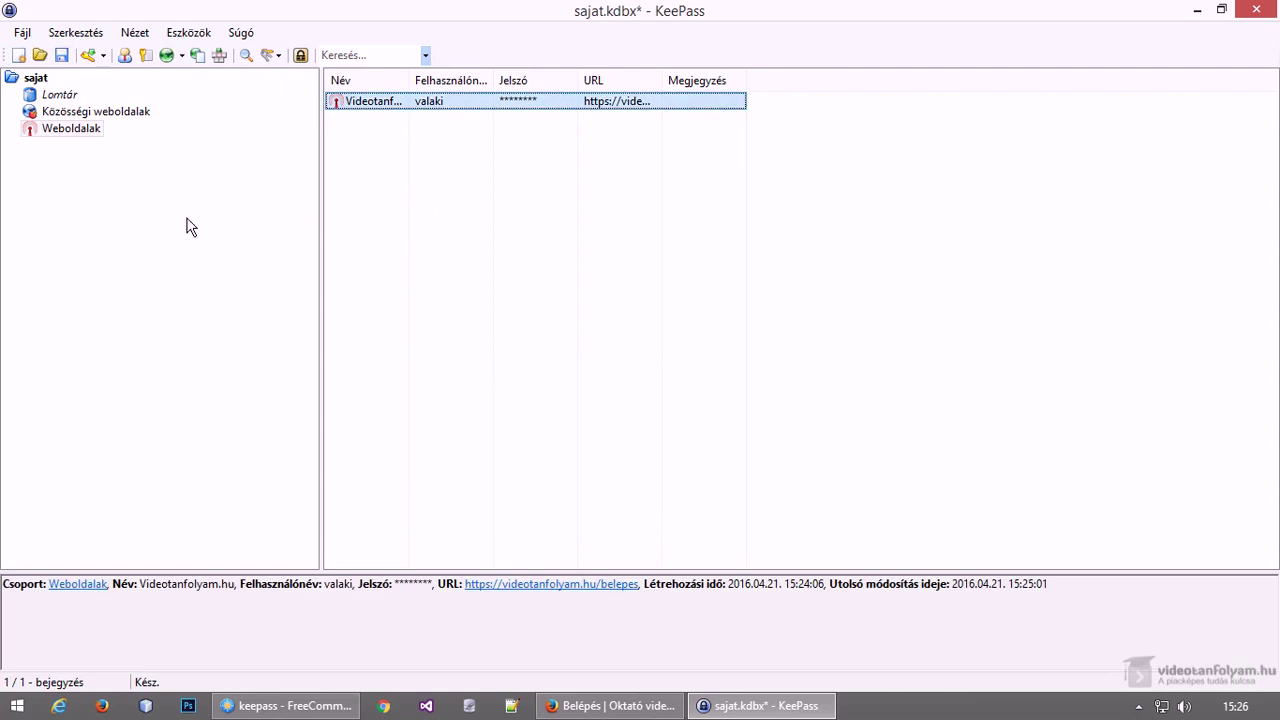
left_click(1251, 10)
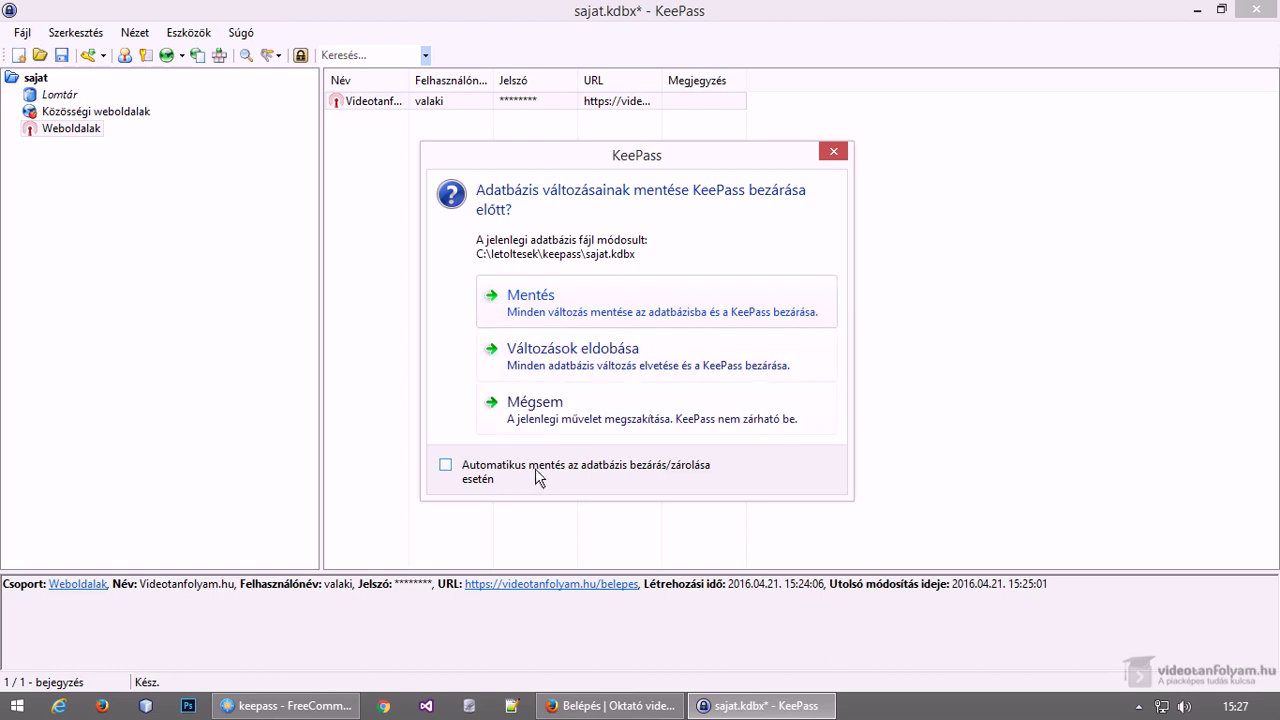
Save sajat.kdbx, then relaunch KeePass.exe from FreeCommander's keepass folder
left_click(566, 297)
left_click(285, 705)
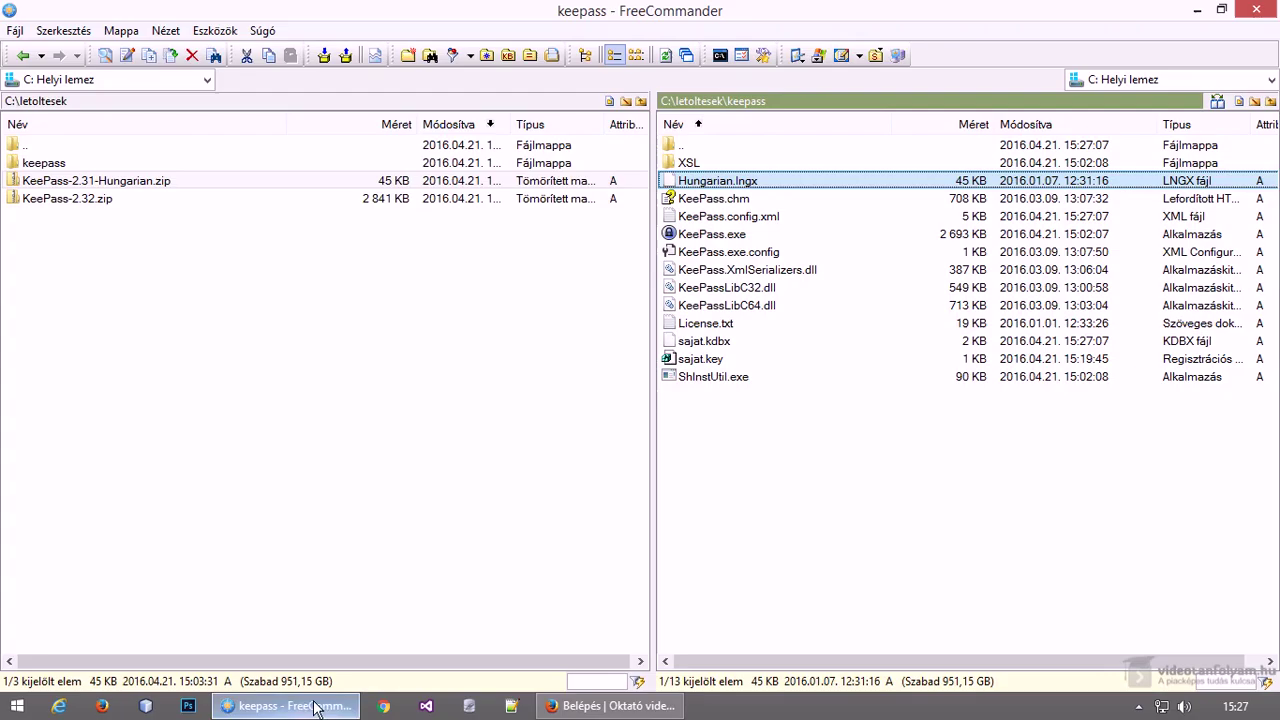
left_click(712, 234)
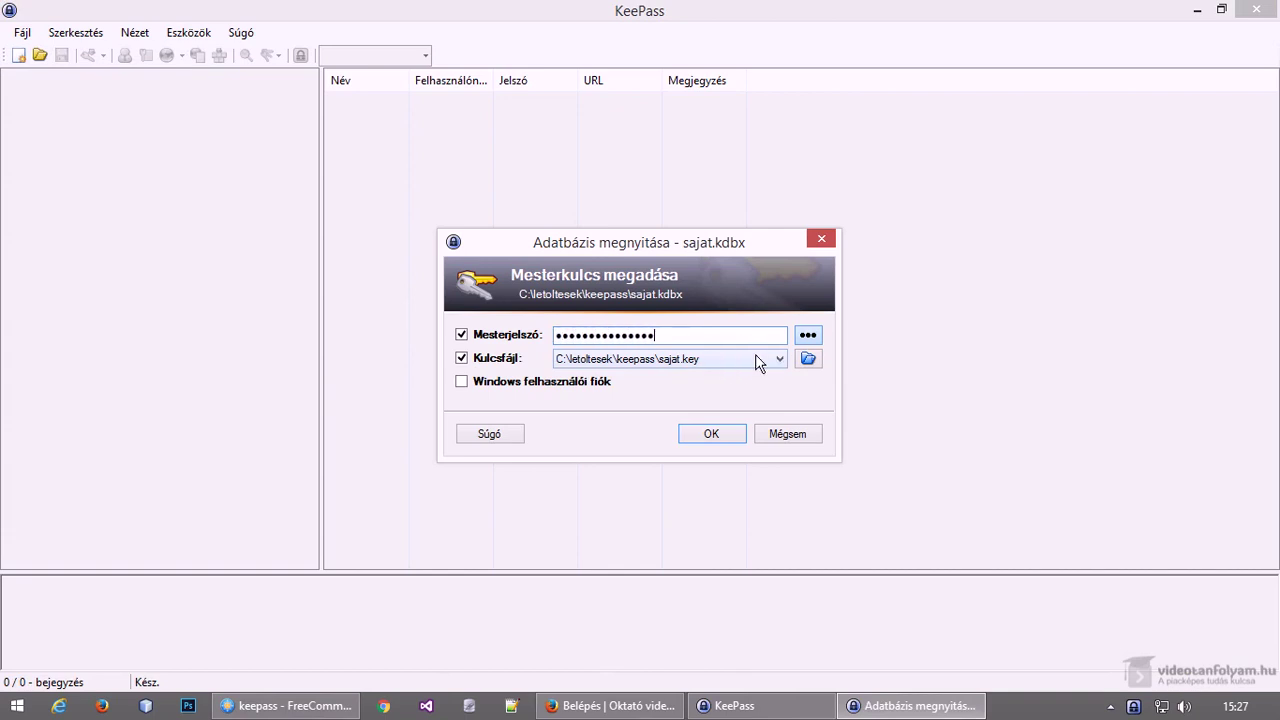
Open sajat.kdbx with the master password and sajat.key, then select the Videotanfolyam.hu entry
key("Return")
left_click(369, 101)
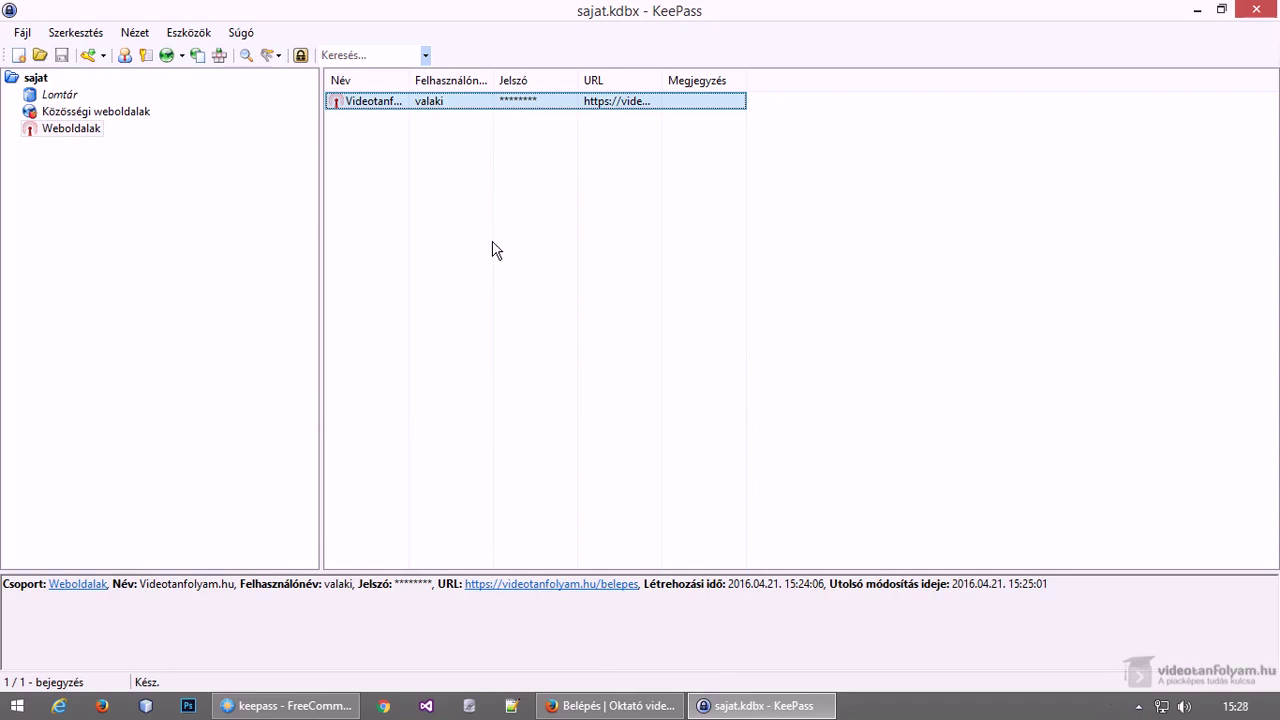
left_click(85, 33)
mouse_move(133, 37)
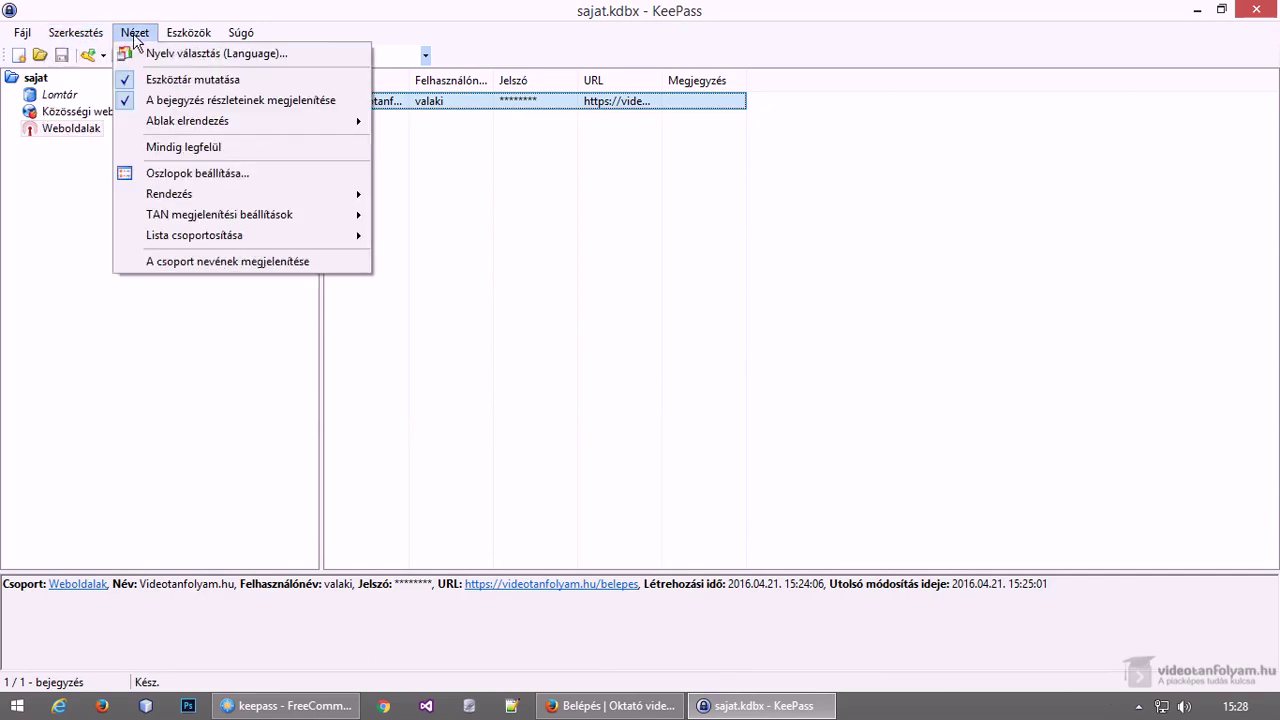
mouse_move(188, 32)
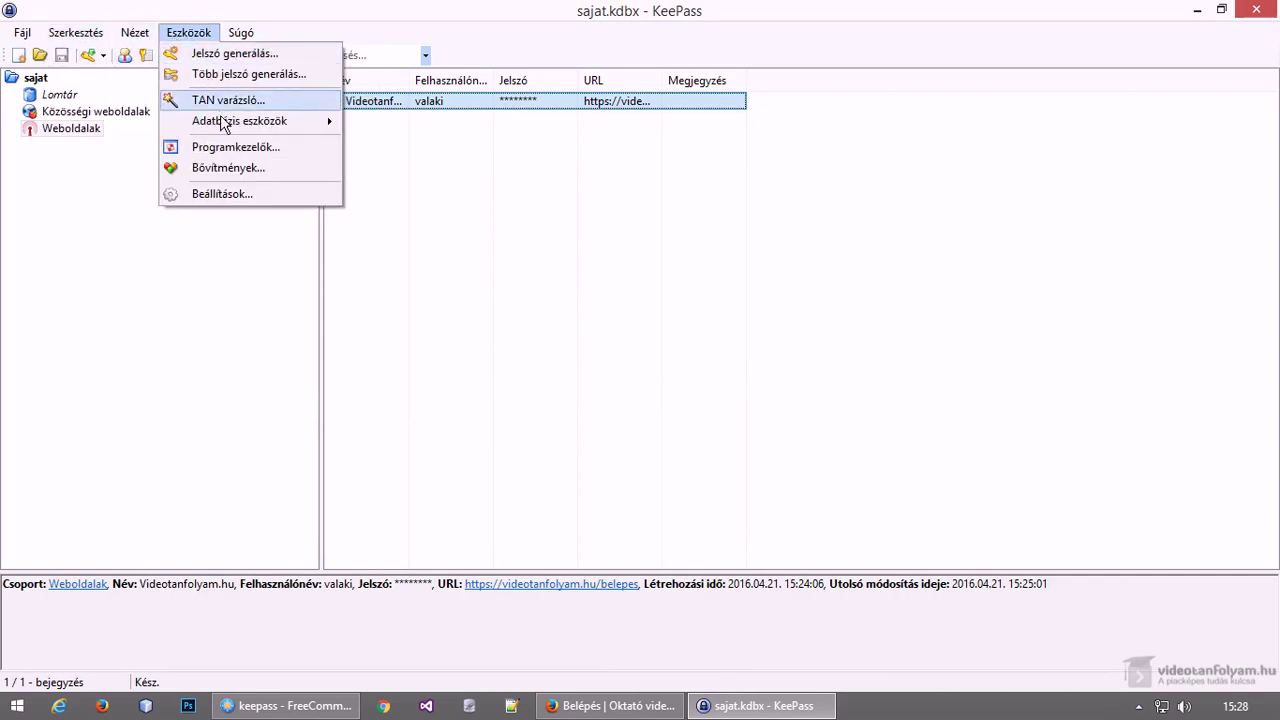
mouse_move(237, 127)
left_click(417, 377)
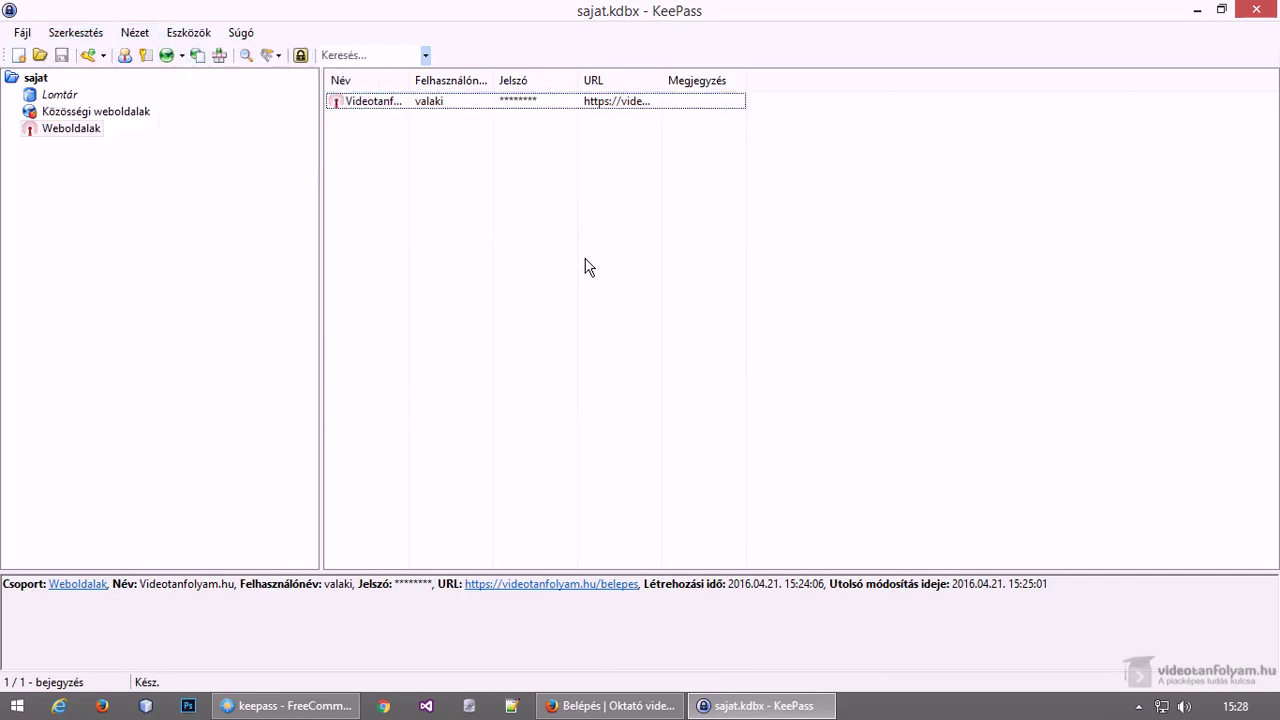
left_click(393, 112)
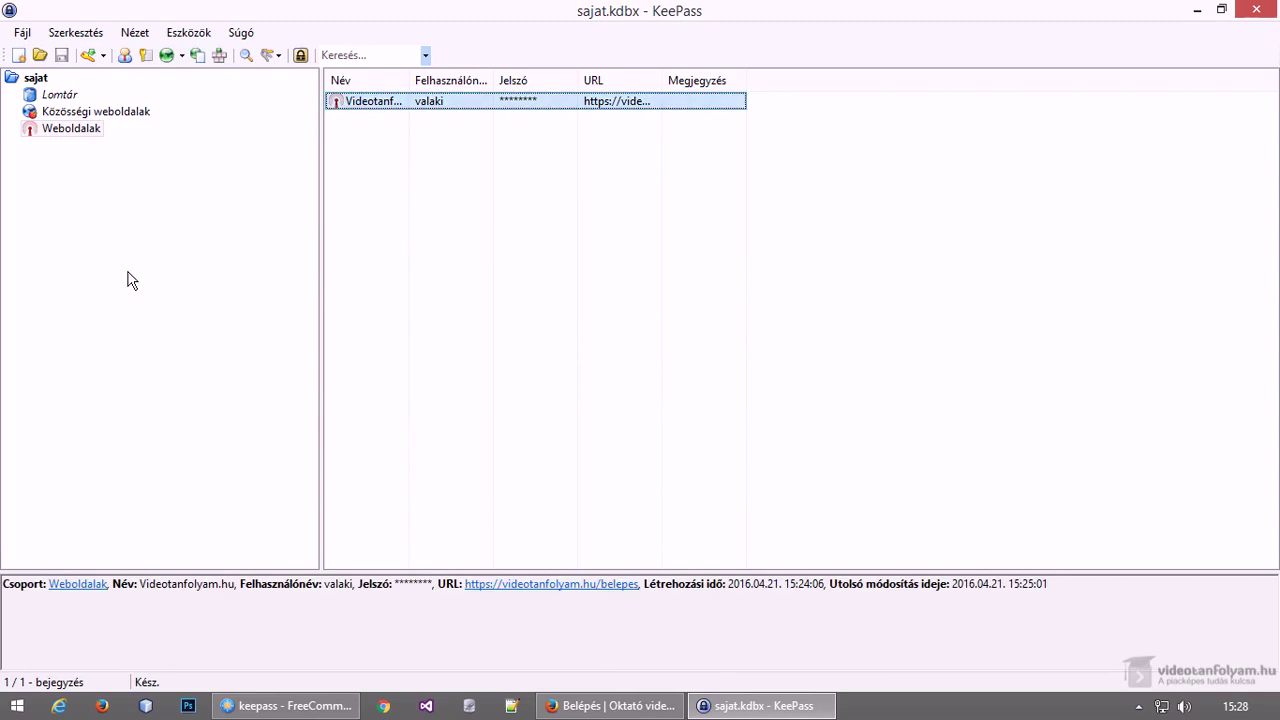